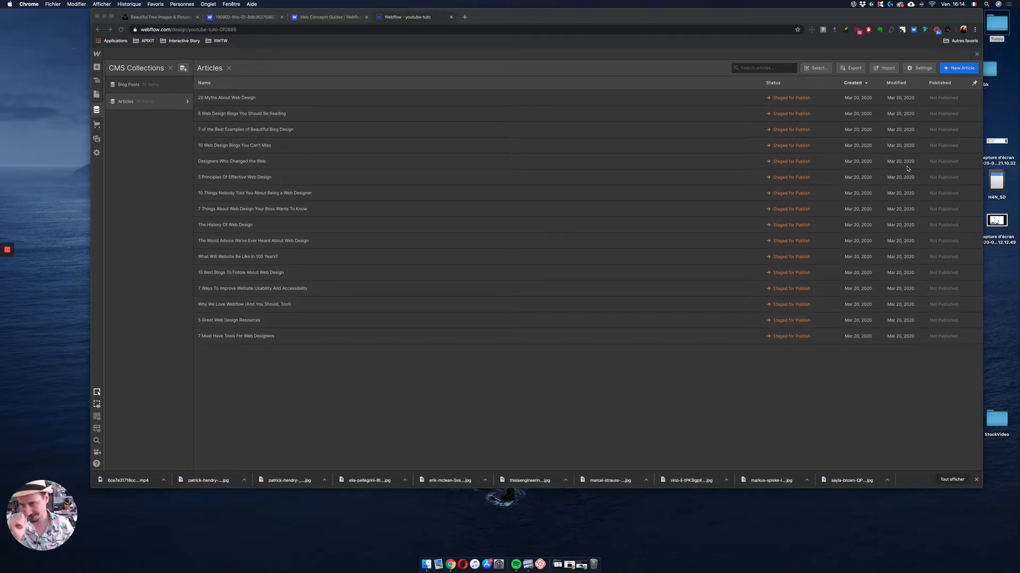
Step: Open the "20 Myths About Web Design" article and look through its fields
left_click(234, 98)
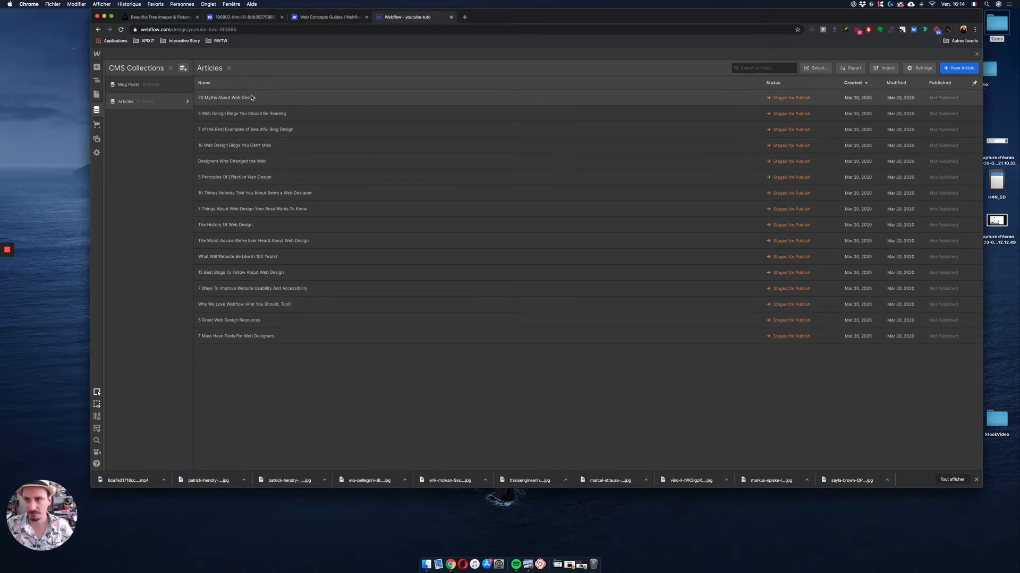
scroll(565, 167, "down", 5)
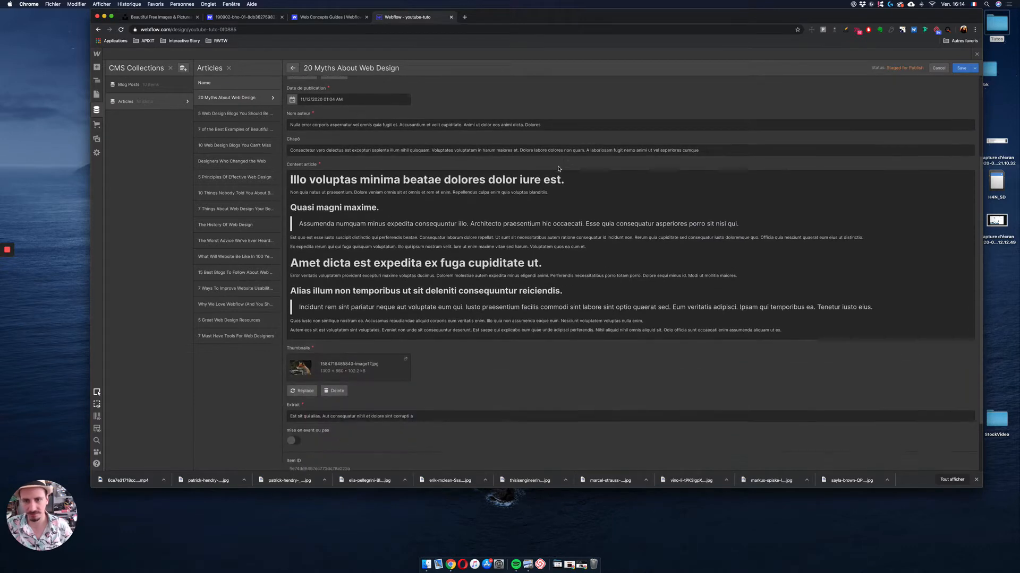
scroll(526, 327, "up", 5)
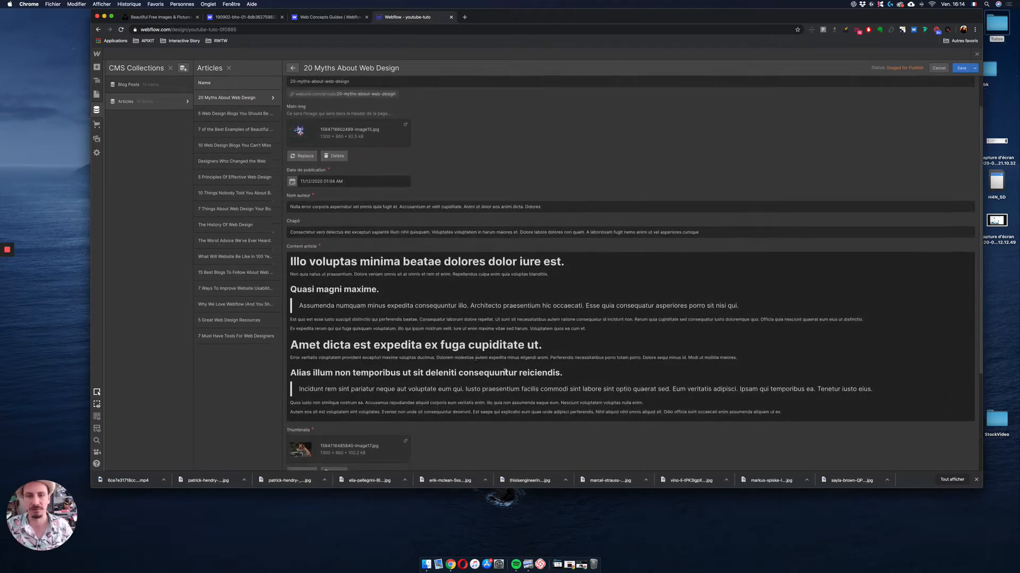
scroll(413, 368, "up", 1)
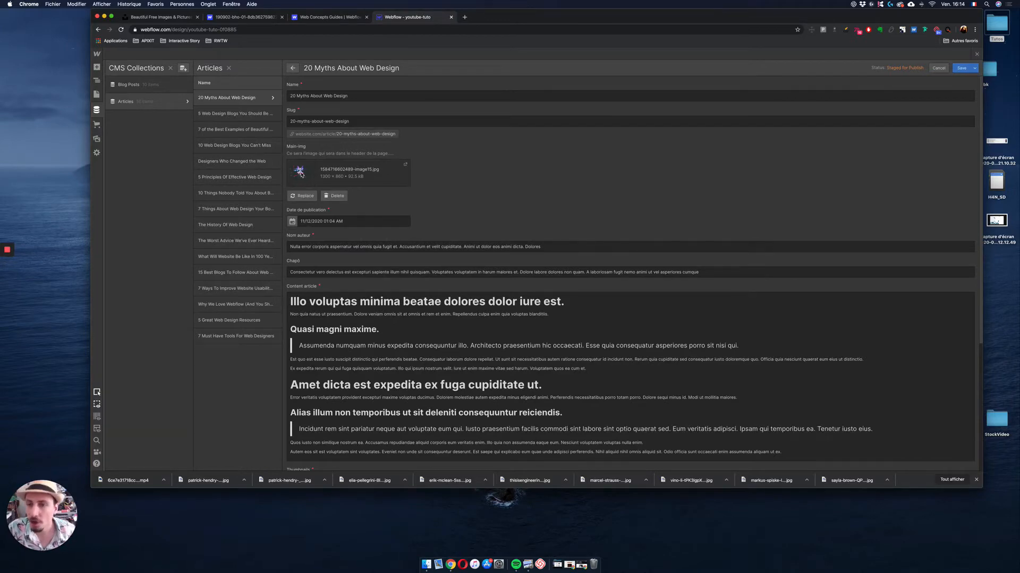
scroll(444, 200, "down", 5)
scroll(423, 118, "up", 5)
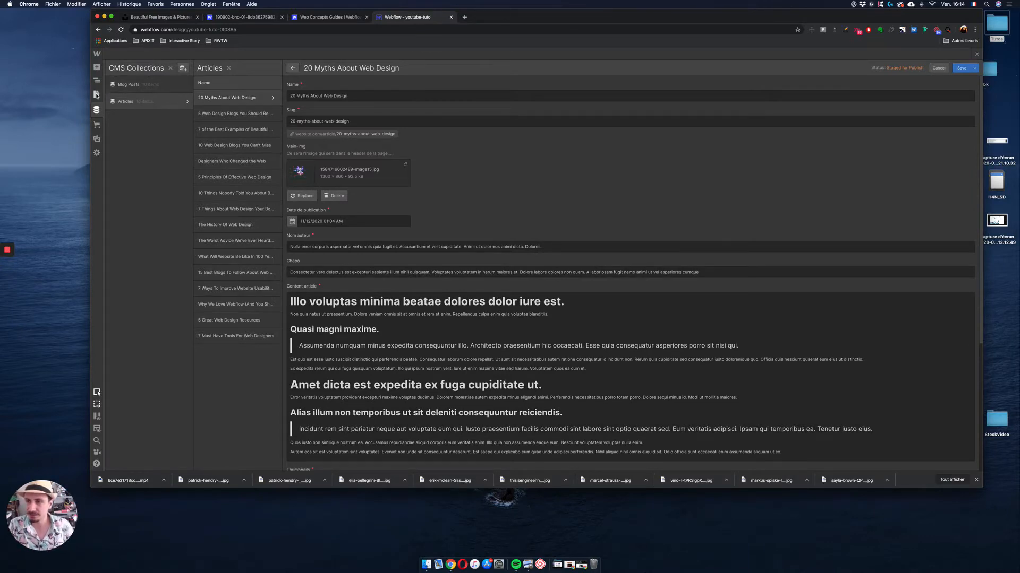
Step: Check the CMS collection template pages, and return to the Articles collection's item list
left_click(97, 95)
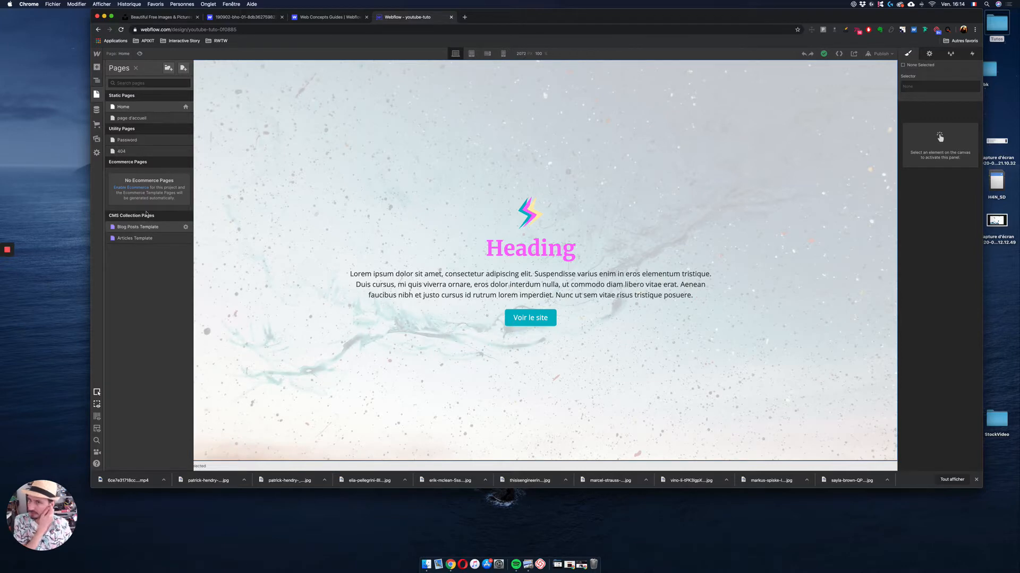
left_click(96, 111)
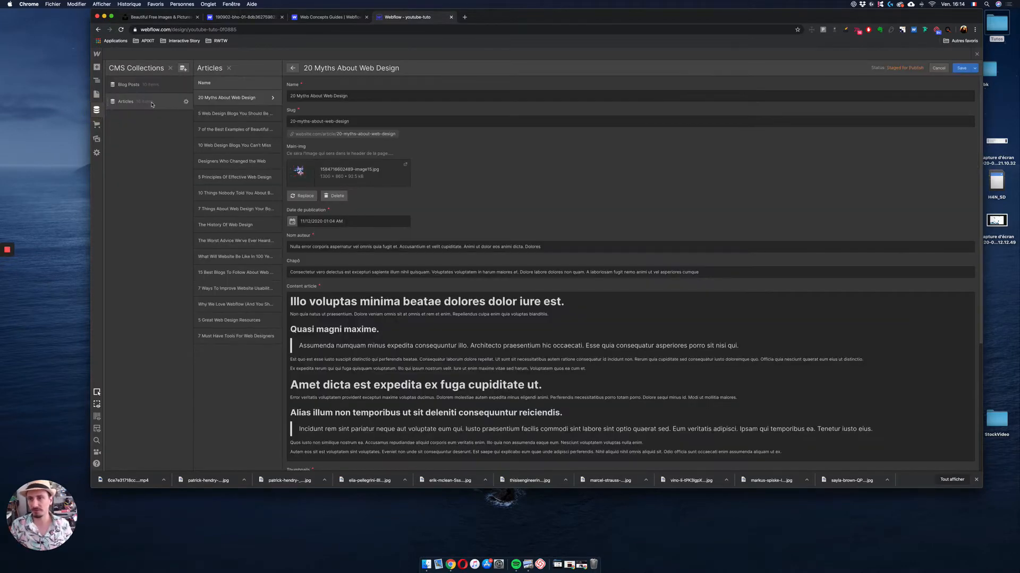
left_click(129, 103)
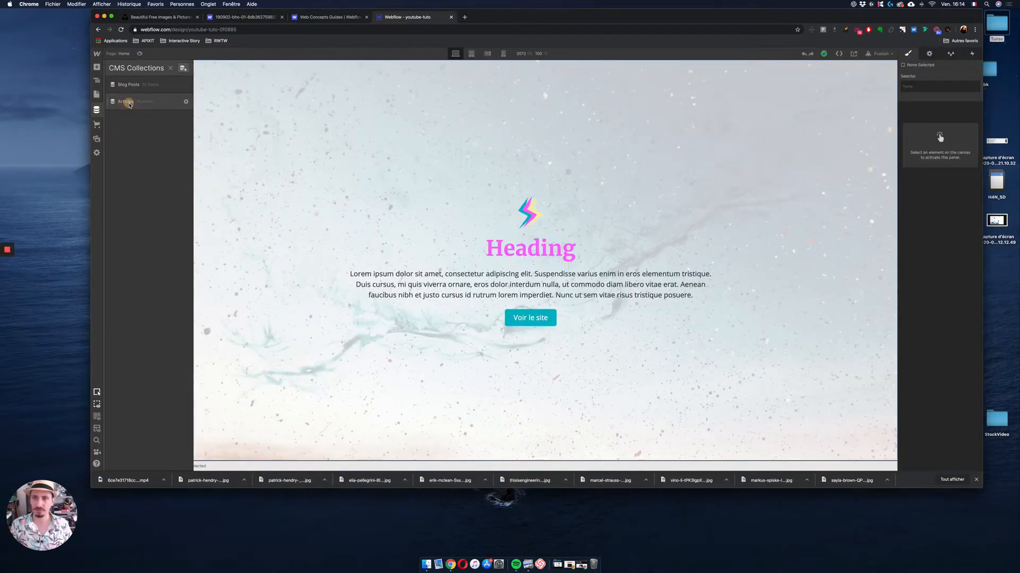
left_click(129, 103)
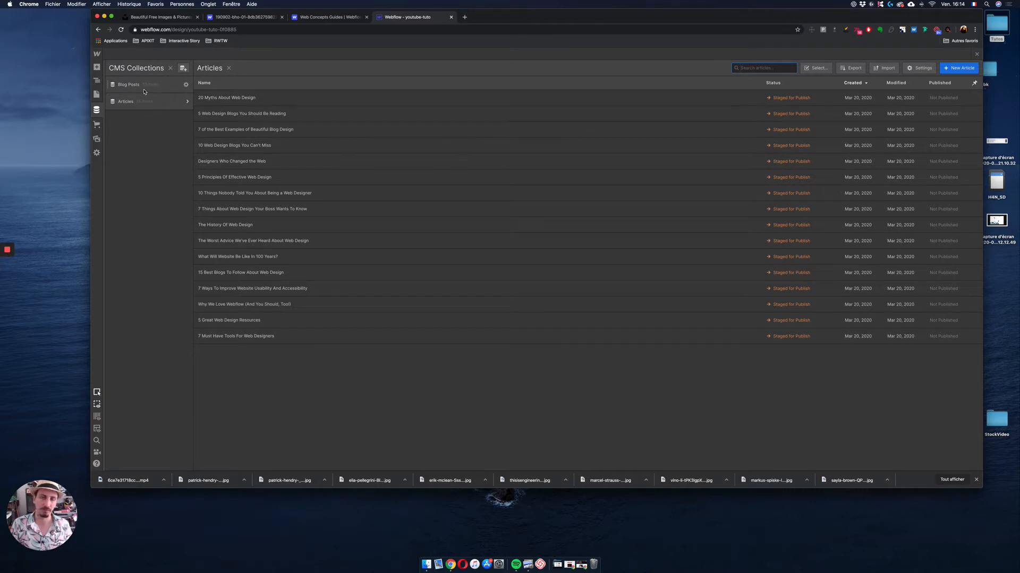
Step: Rename the Blog Posts collection to "Recettes" and save the collection
left_click(185, 85)
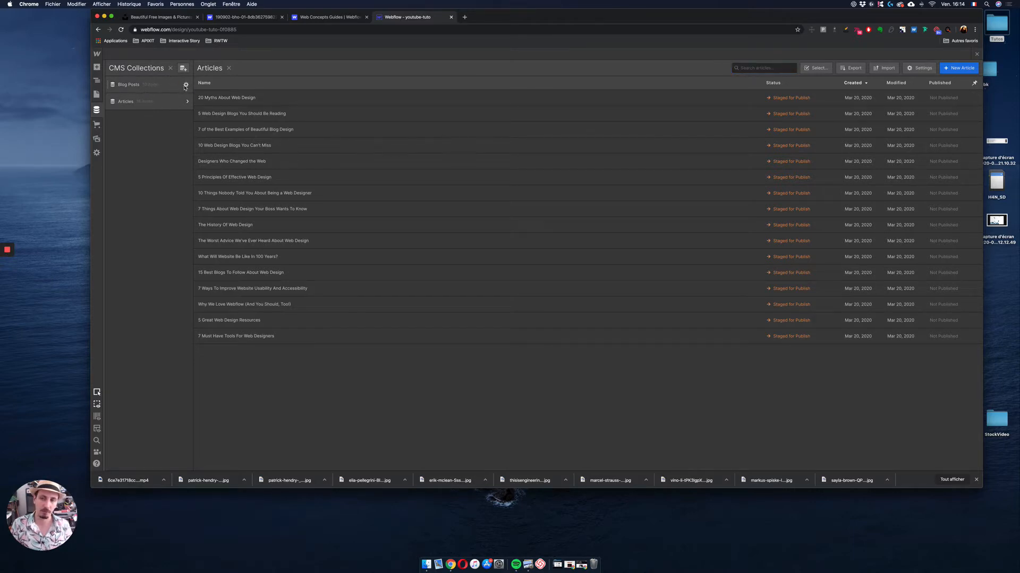
triple_click(245, 117)
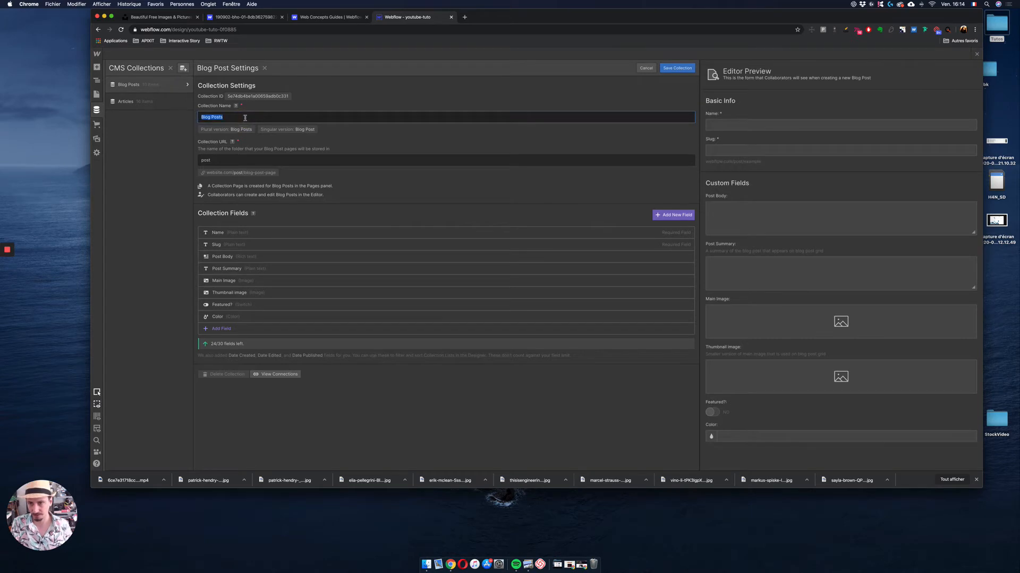
type("Au")
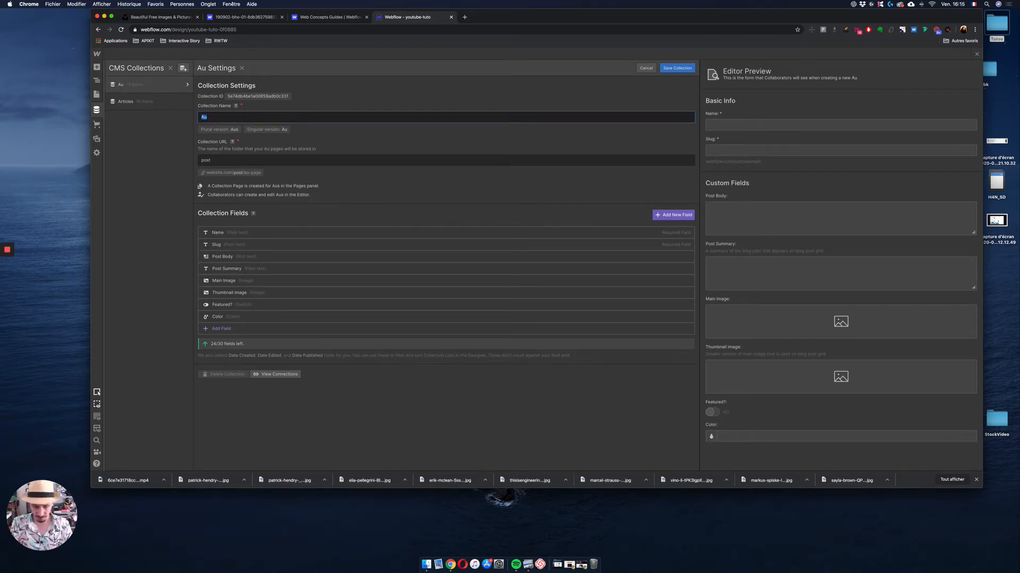
type("Reco")
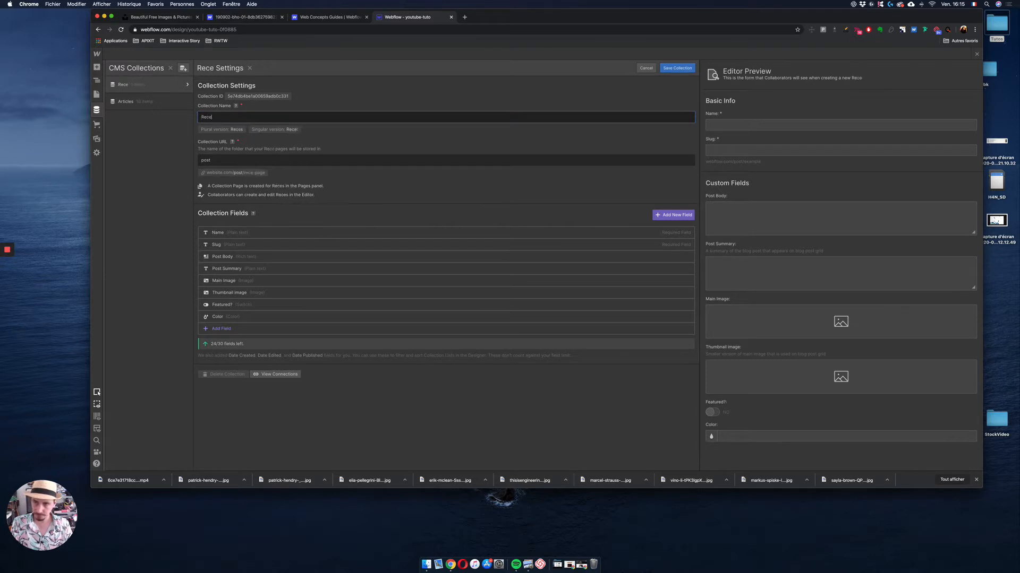
key("BackSpace")
type("ettes")
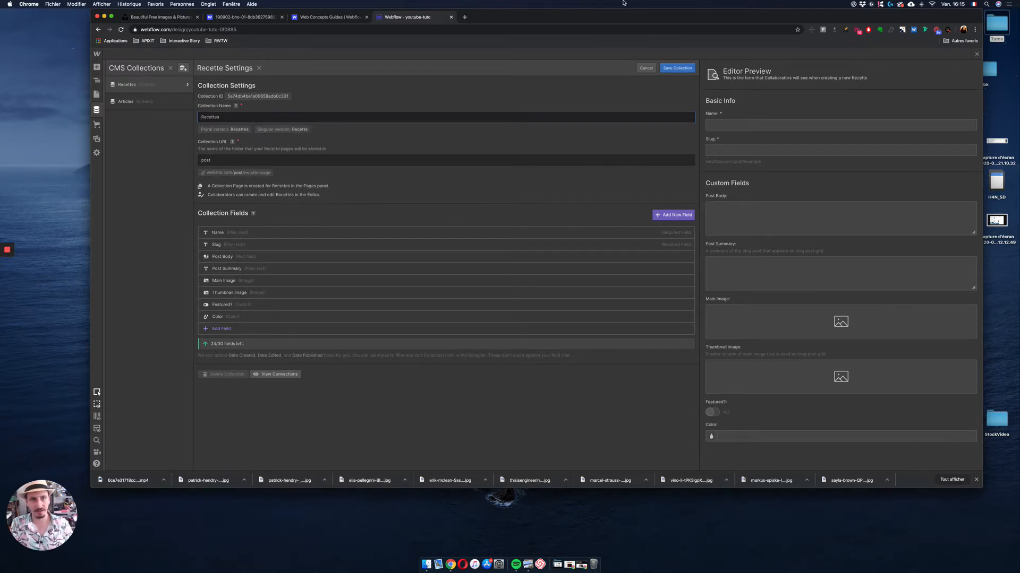
left_click(677, 68)
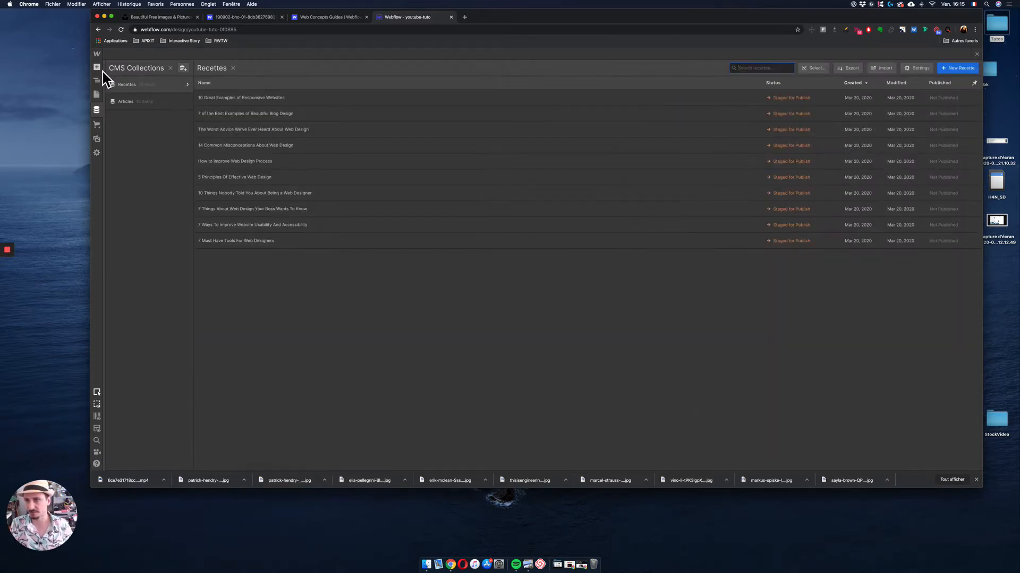
Step: Open the static page "page d'accueil" in the designer and look over its existing content
left_click(97, 94)
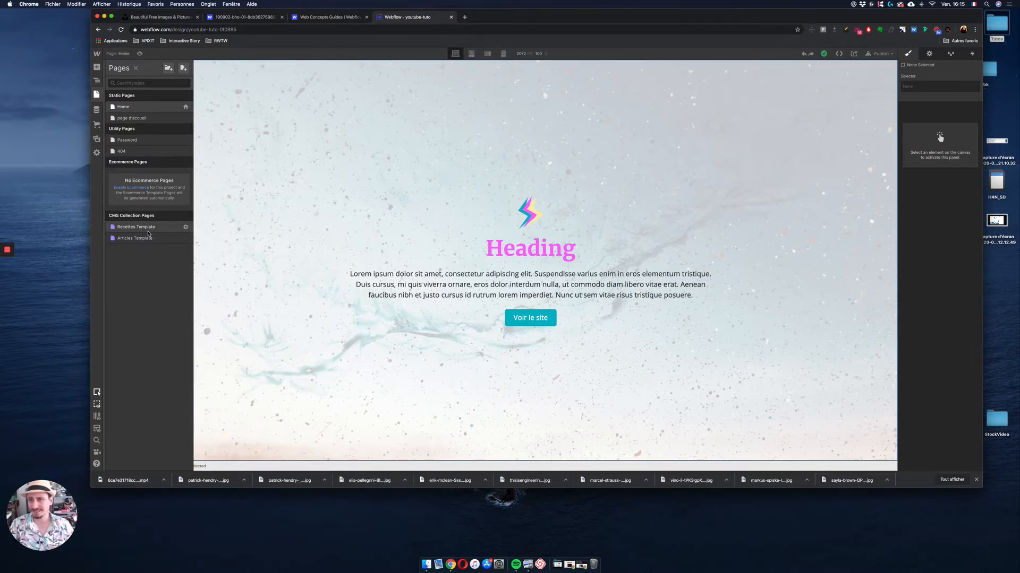
left_click(131, 118)
scroll(574, 221, "down", 5)
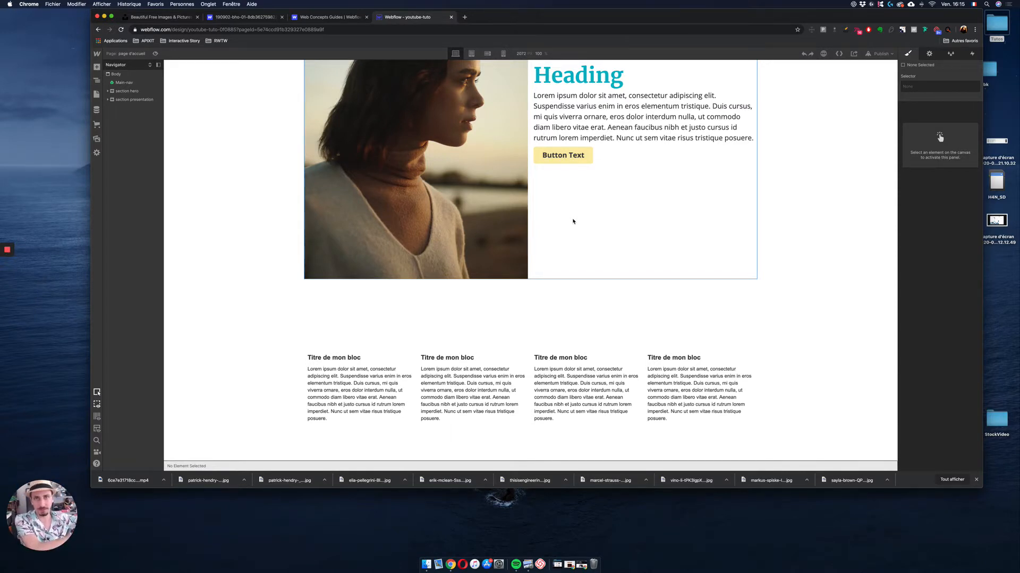
scroll(576, 231, "up", 5)
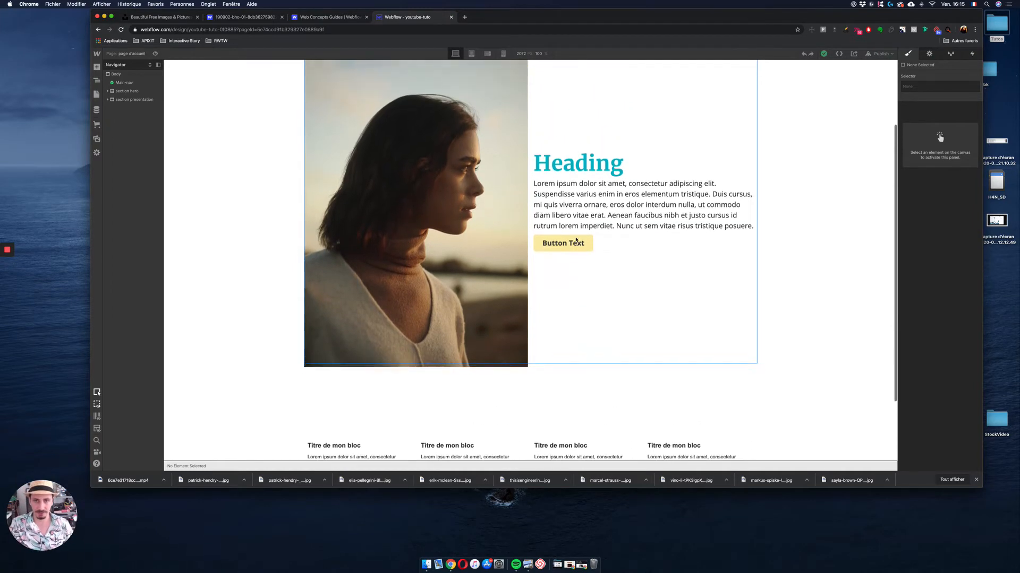
Step: Insert a Section element at the end of the page body, after section presentation
scroll(575, 239, "down", 5)
key("super+e")
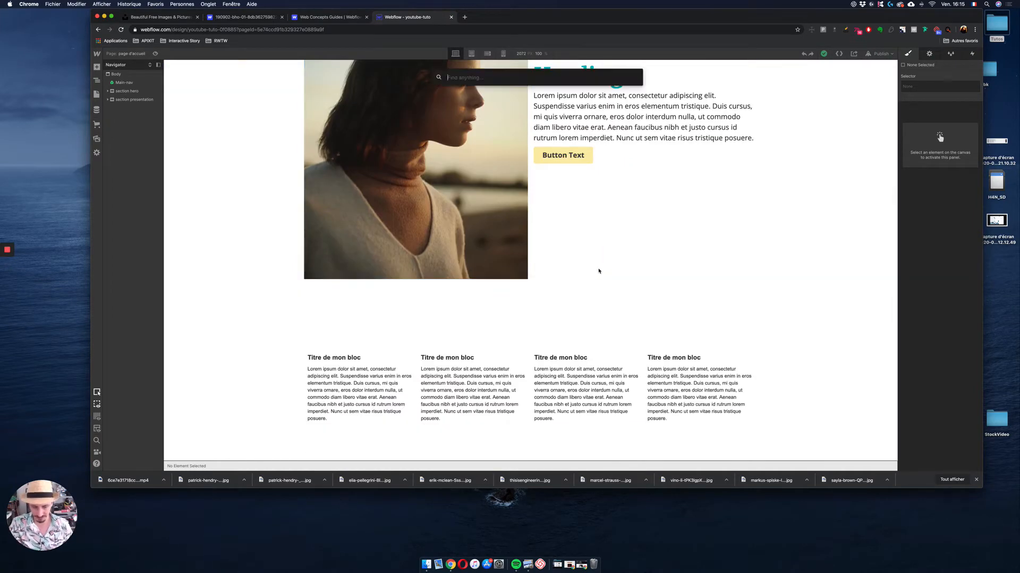
type("section")
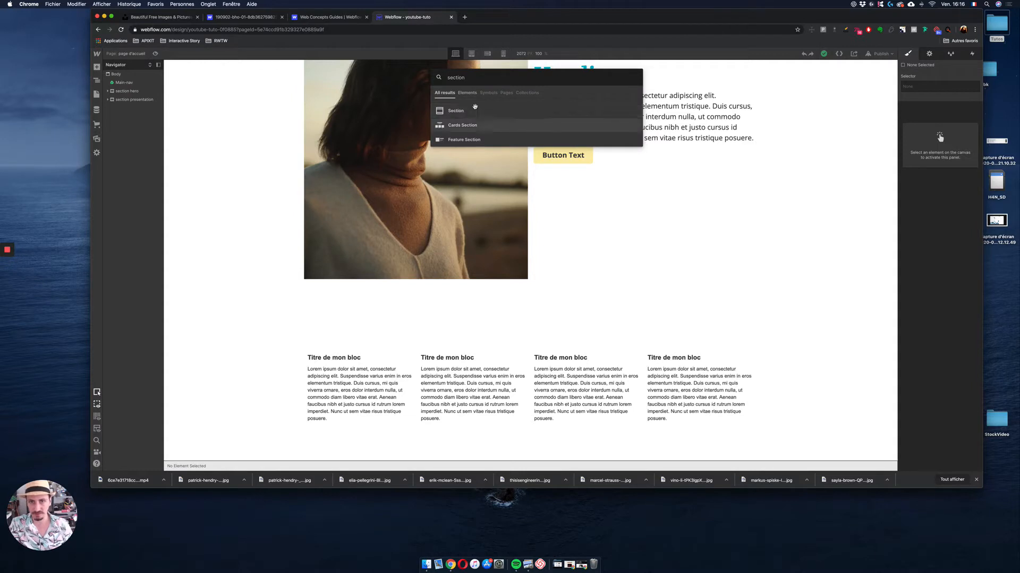
left_click_drag(455, 111, 122, 165)
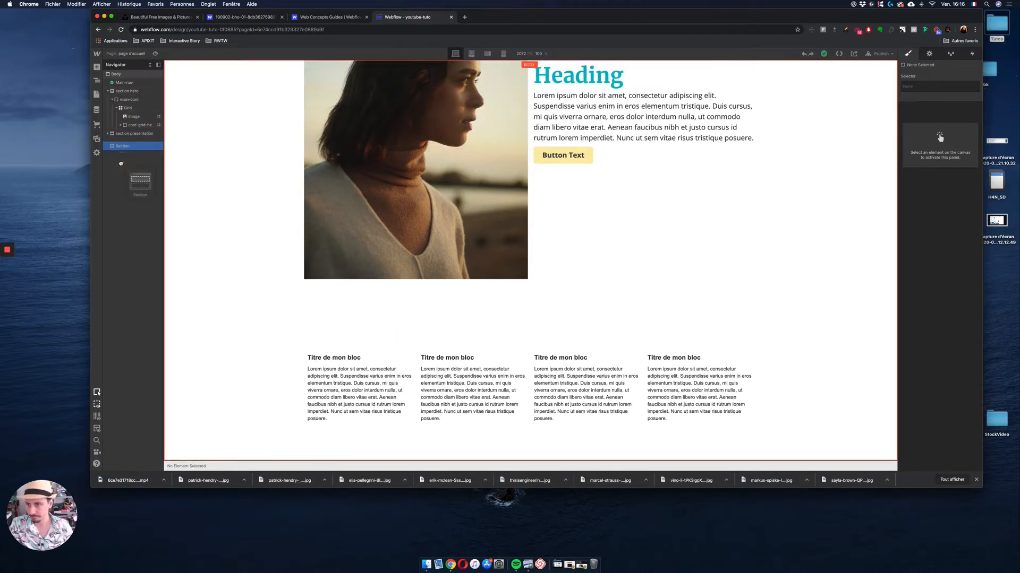
Step: Give the new section the class "section-blog-home"
left_click(955, 87)
type("sec")
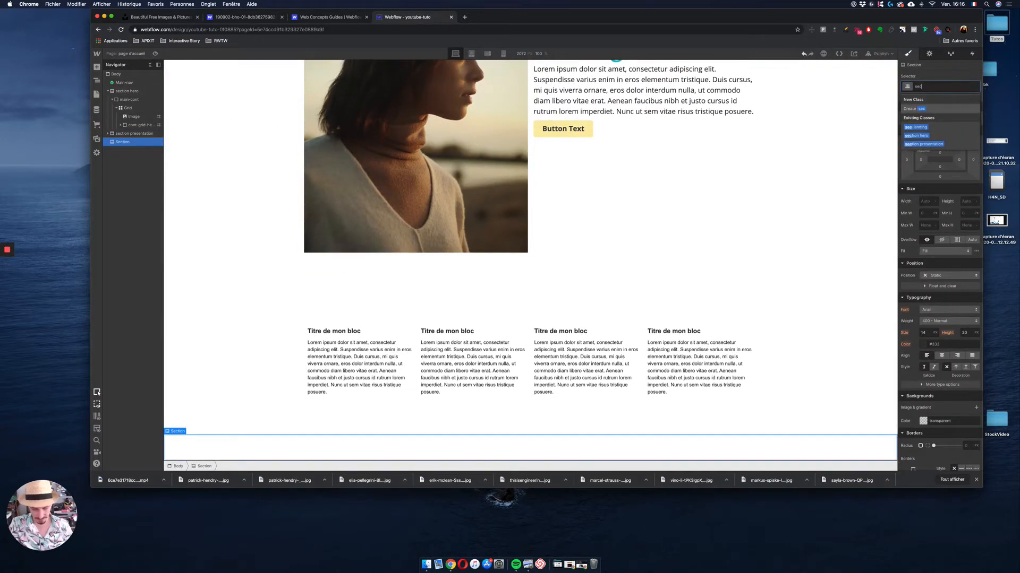
type("tion-blog")
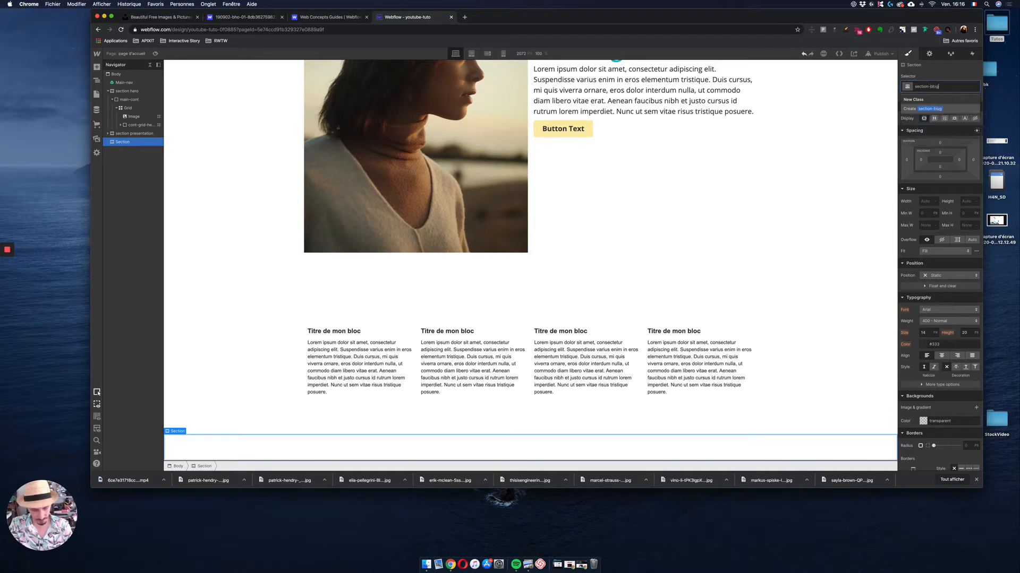
type("-home")
key("Return")
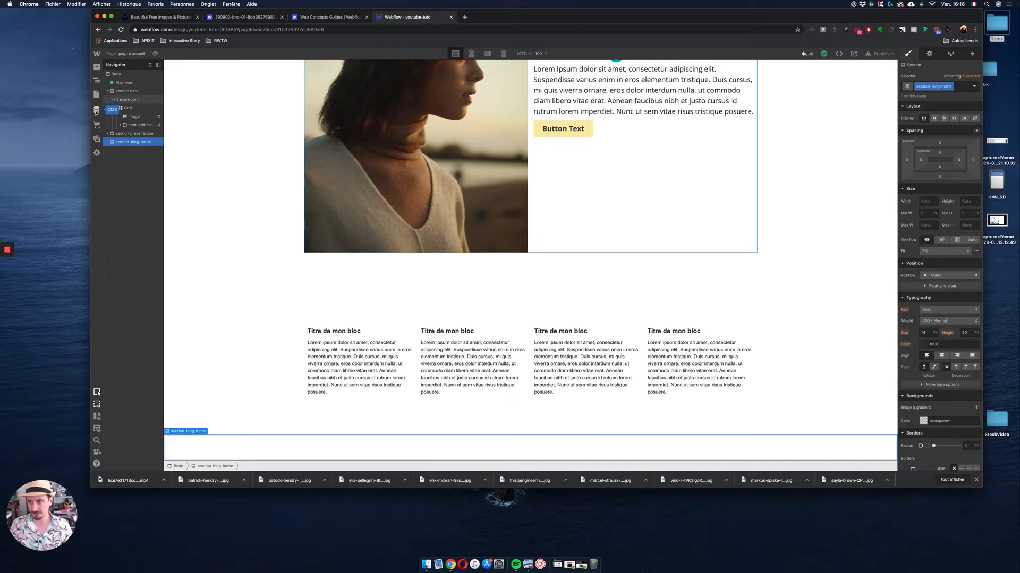
Step: Place a Collection List inside section-blog-home and set its source to Articles
left_click(97, 67)
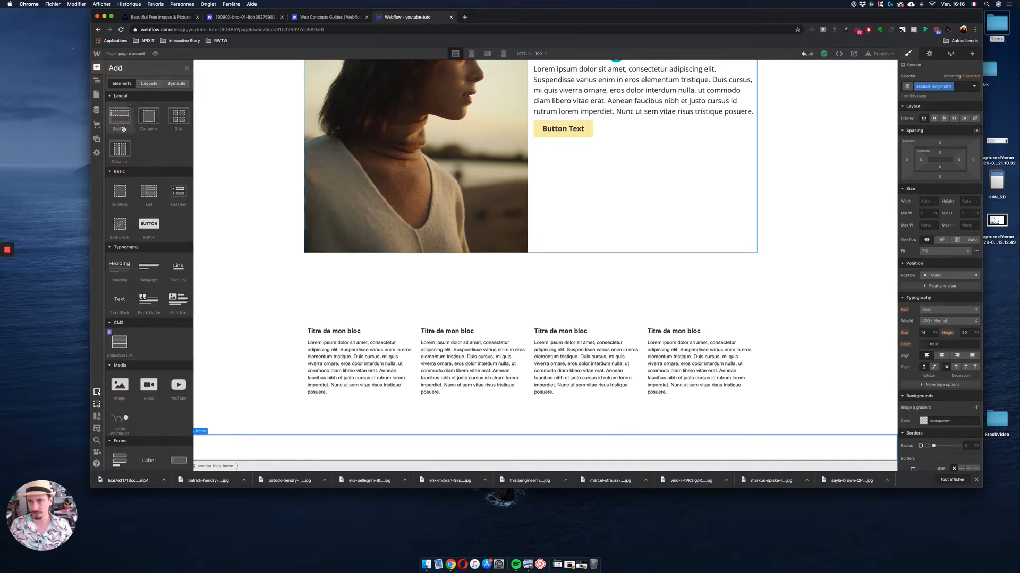
scroll(119, 127, "down", 8)
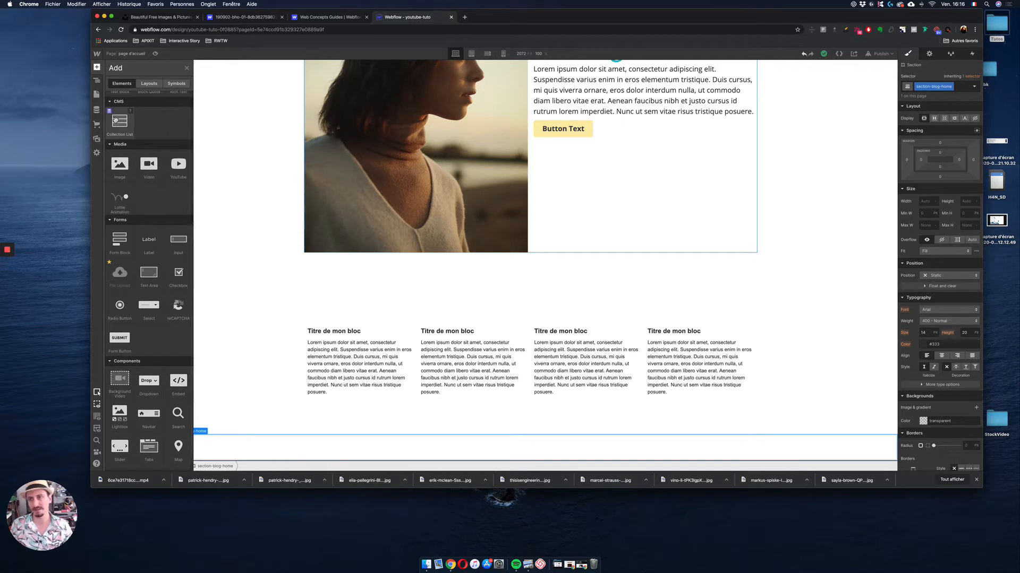
left_click_drag(119, 122, 232, 444)
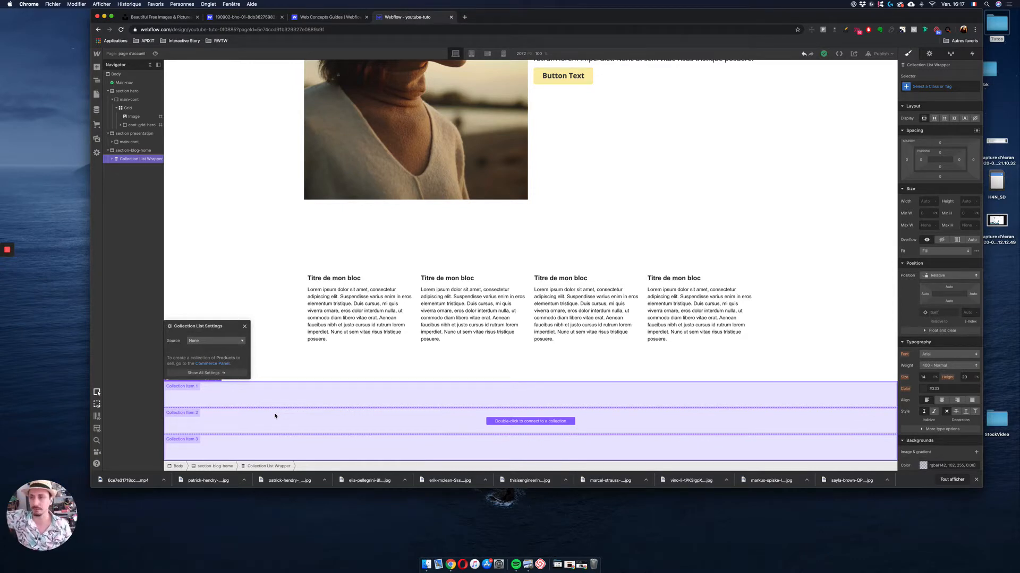
left_click(212, 340)
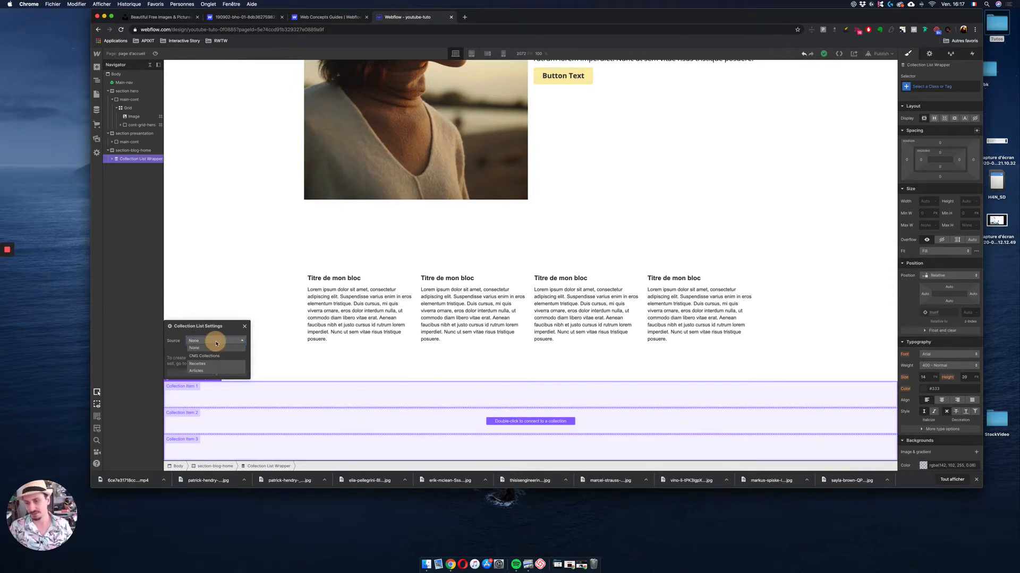
left_click(215, 372)
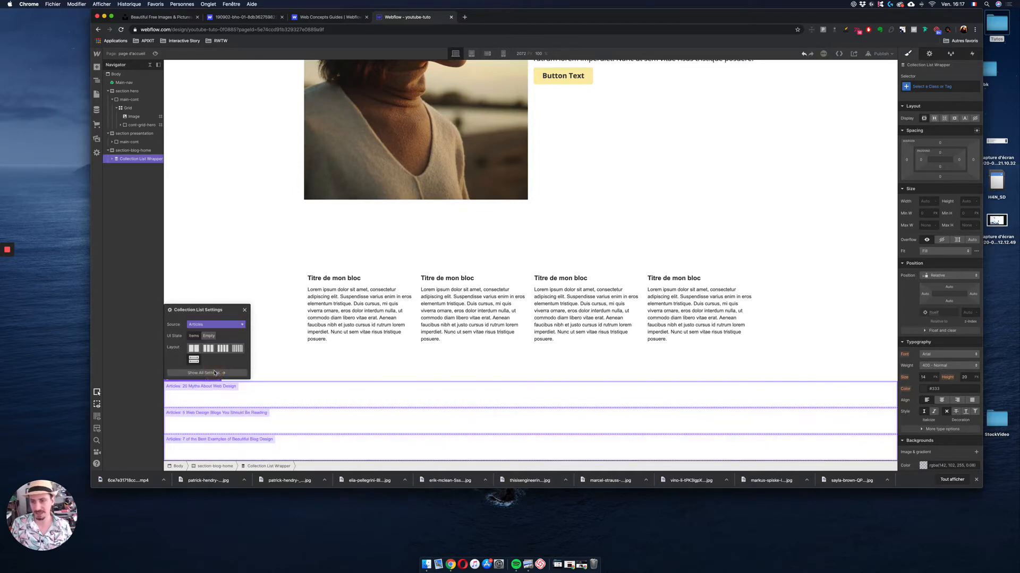
Step: Look through the article entries in the collection list, and close the list's settings
scroll(329, 412, "down", 3)
scroll(330, 412, "down", 3)
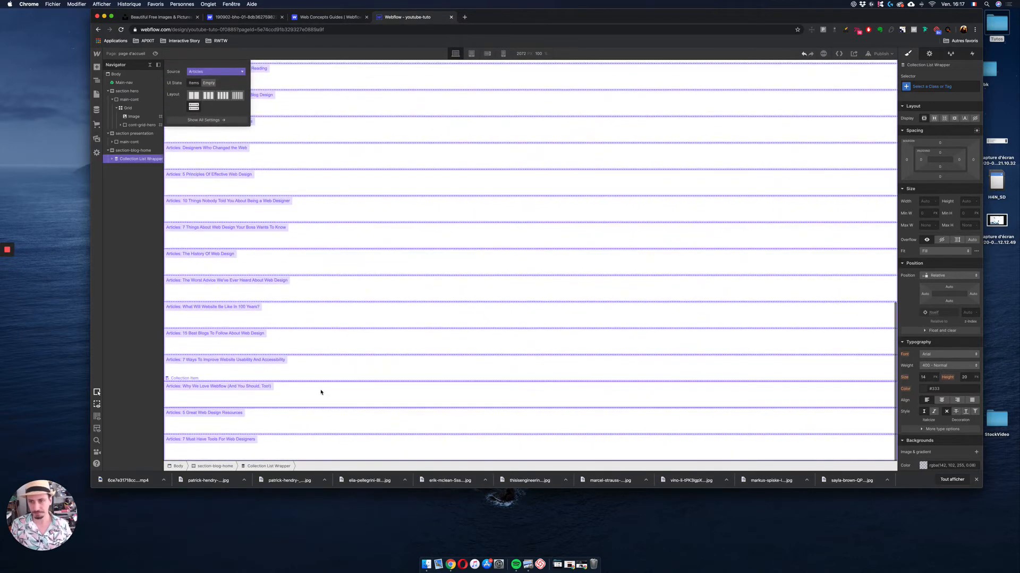
scroll(317, 365, "up", 3)
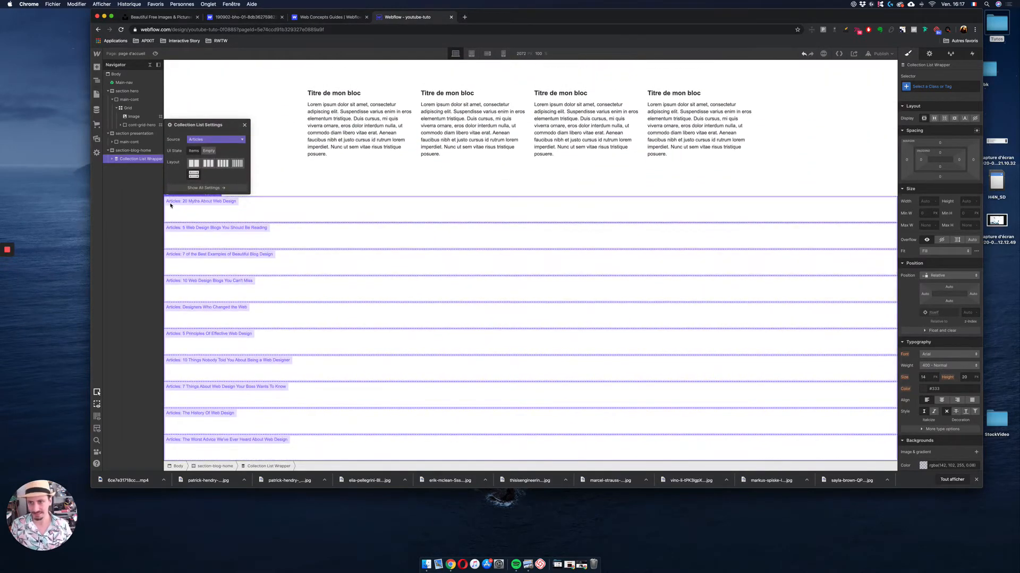
scroll(223, 212, "down", 3)
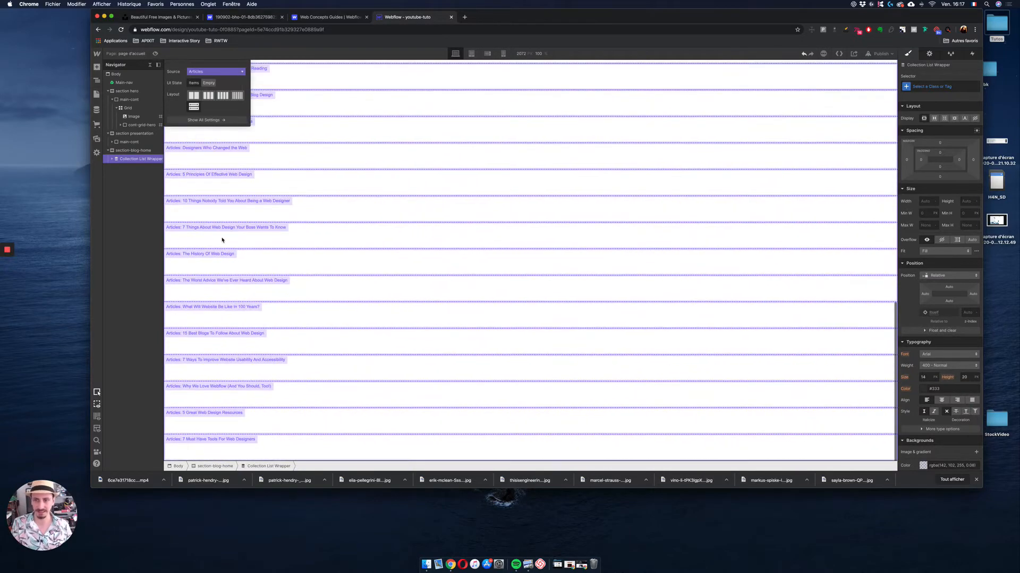
scroll(223, 239, "up", 5)
scroll(223, 239, "down", 10)
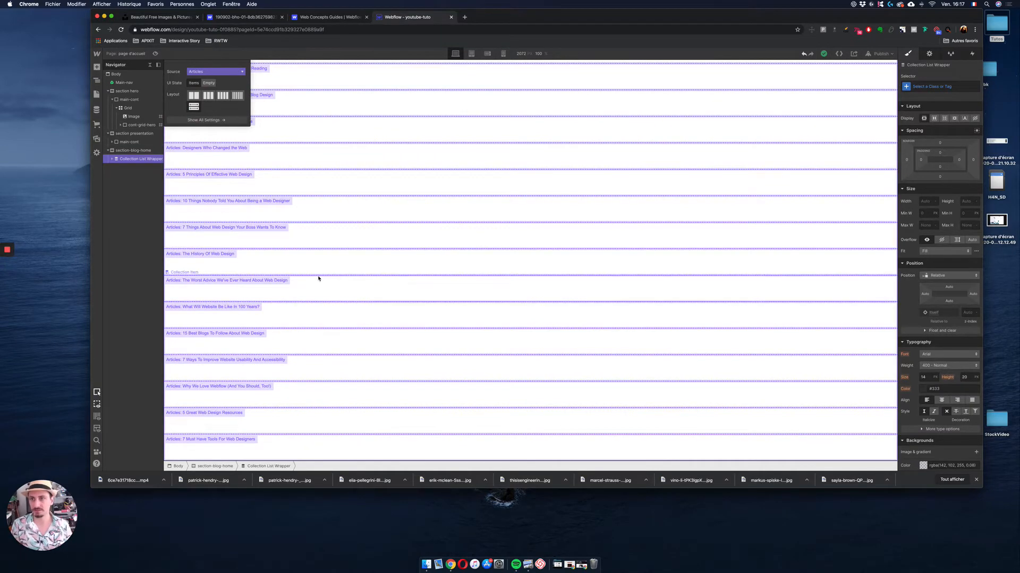
scroll(319, 279, "up", 4)
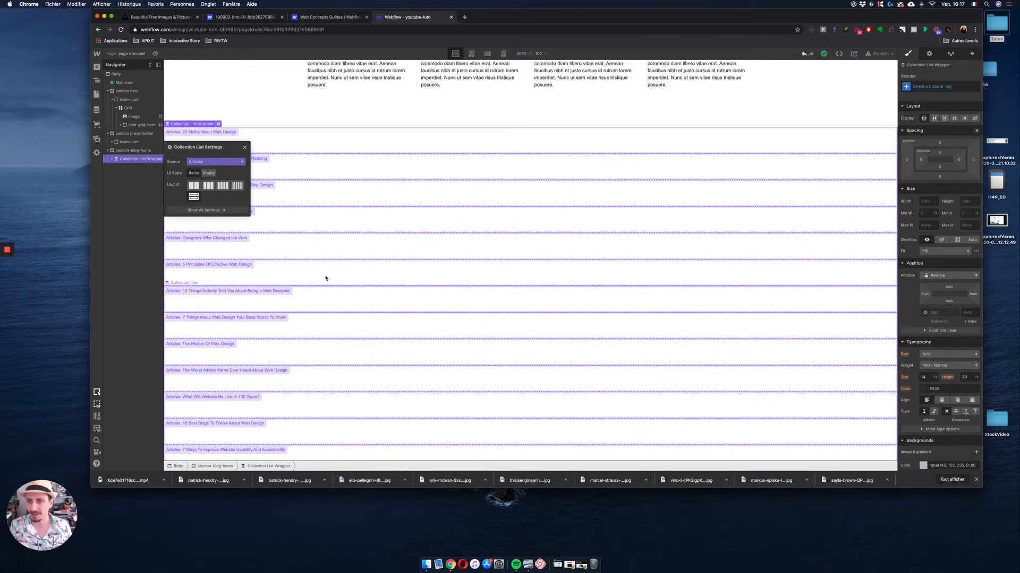
left_click(319, 110)
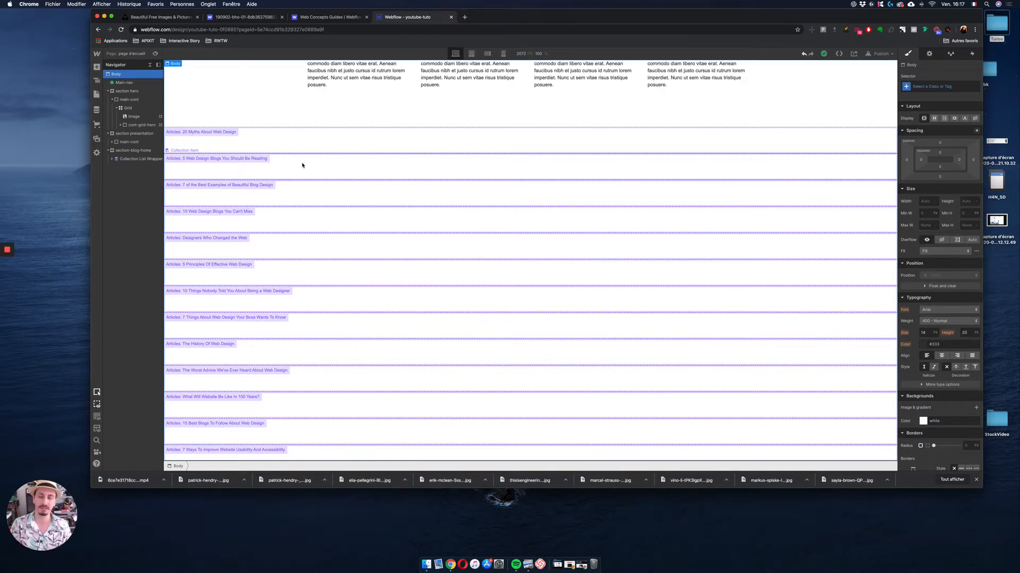
scroll(302, 165, "down", 4)
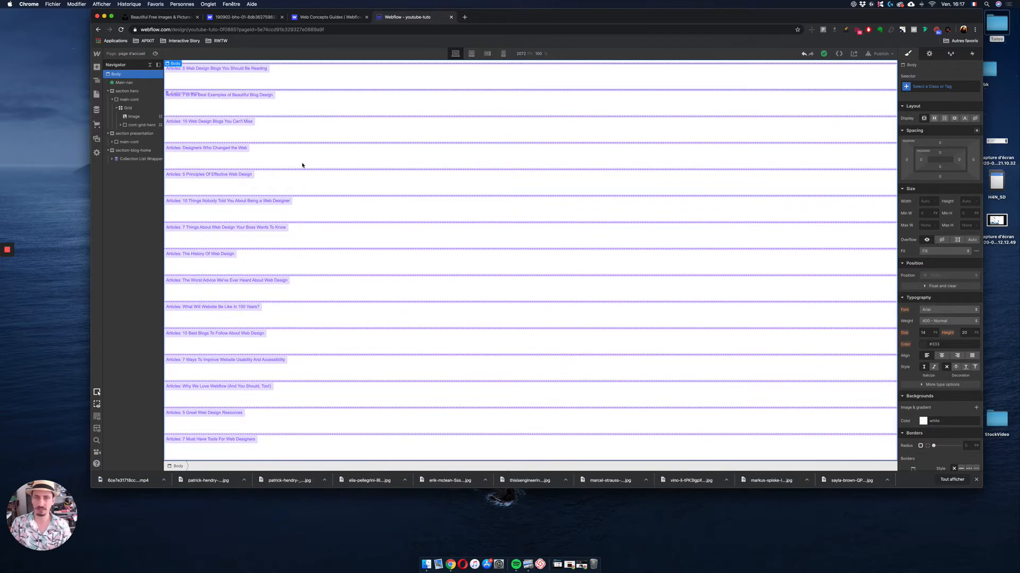
scroll(302, 165, "up", 7)
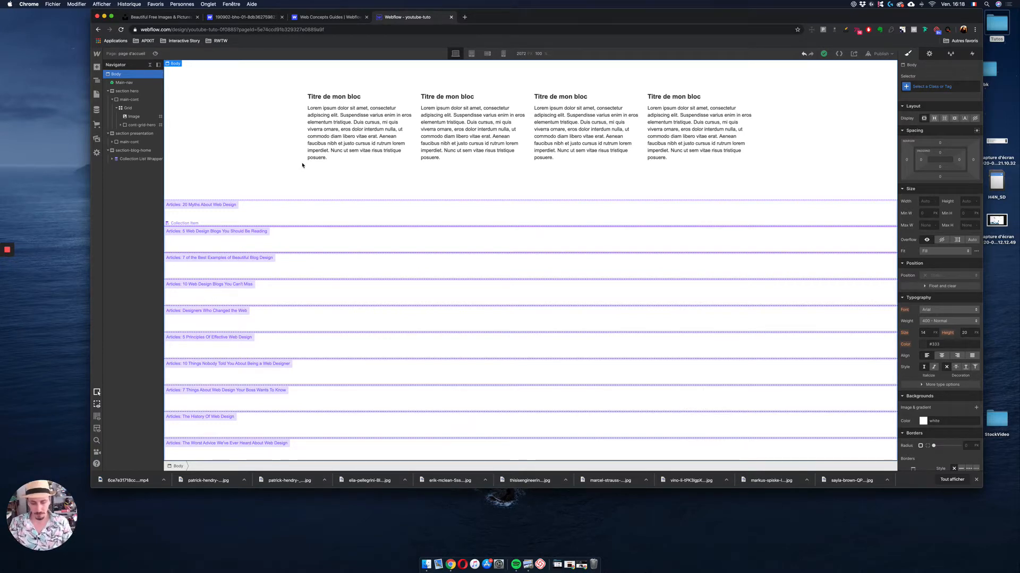
key("super+e")
type("im")
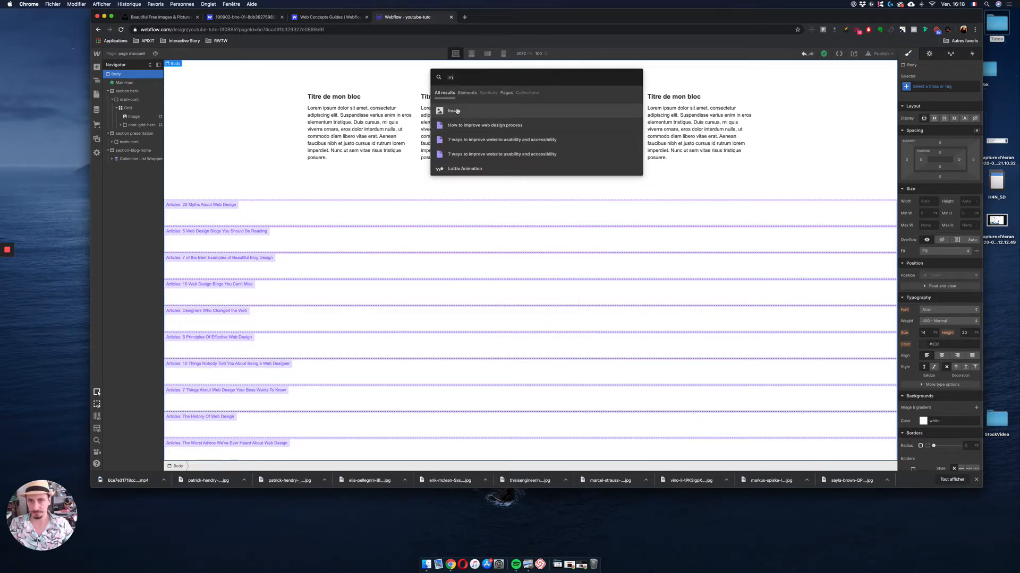
key("BackSpace")
key("BackSpace")
type("hea")
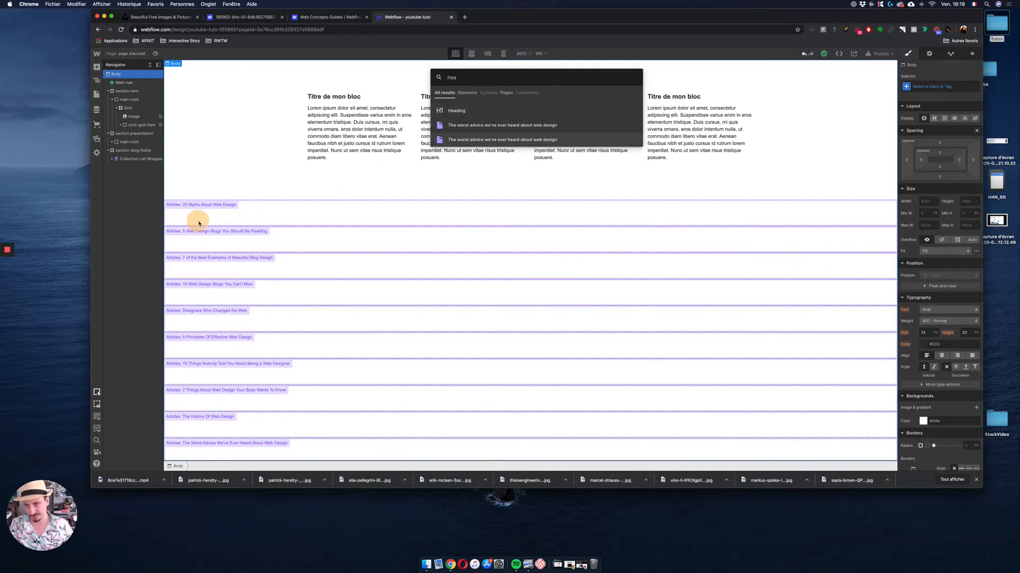
left_click(218, 222)
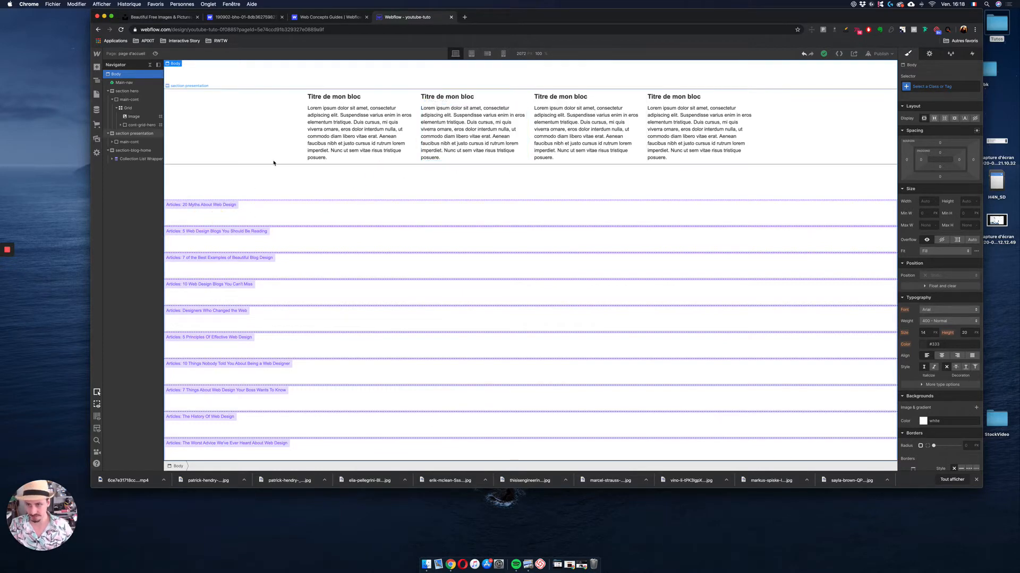
Step: Add a Heading inside the collection item in section-blog-home and set its heading type to H3
key("super+e")
type("he")
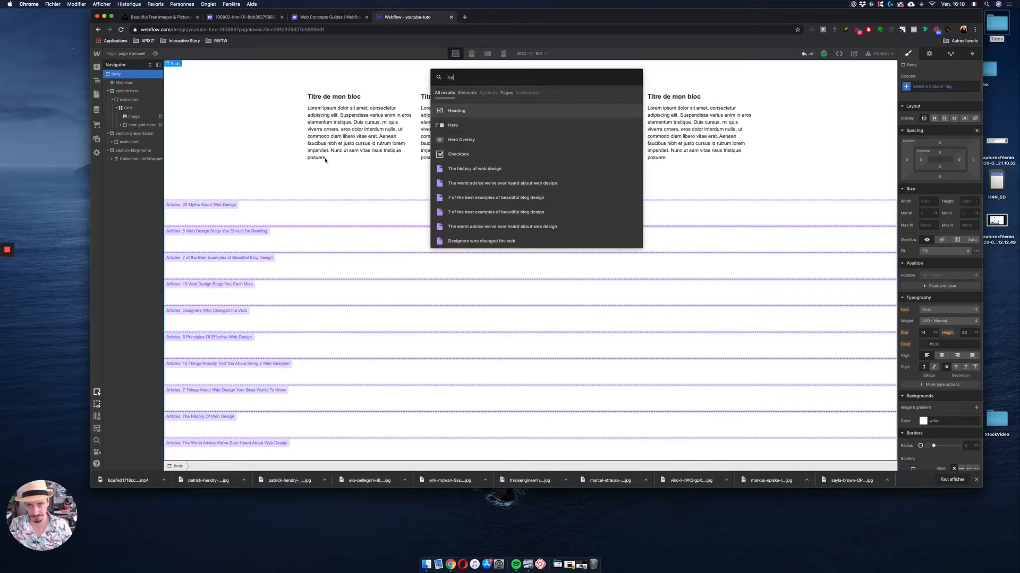
left_click(300, 234)
left_click_drag(300, 234, 289, 212)
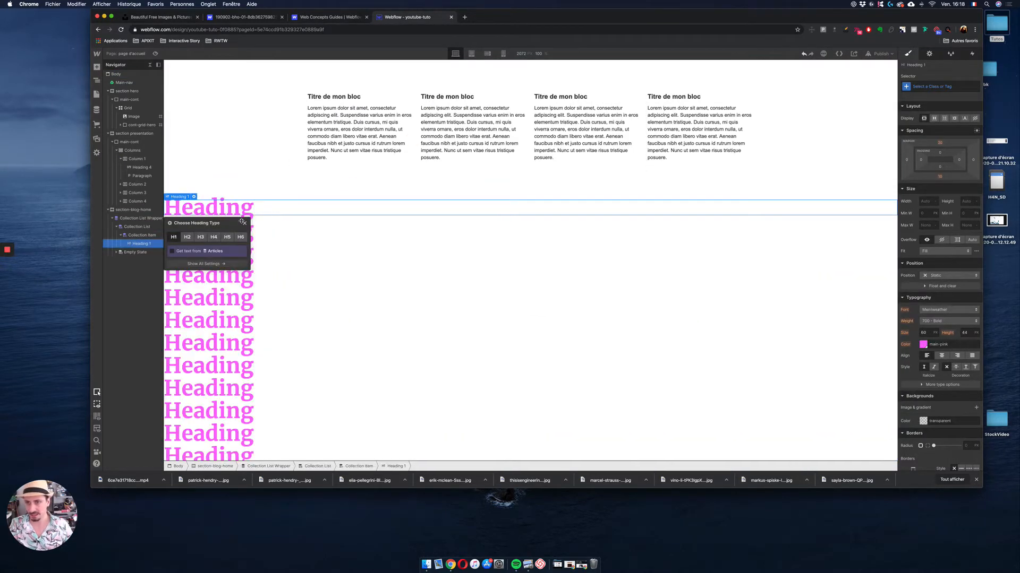
left_click(214, 237)
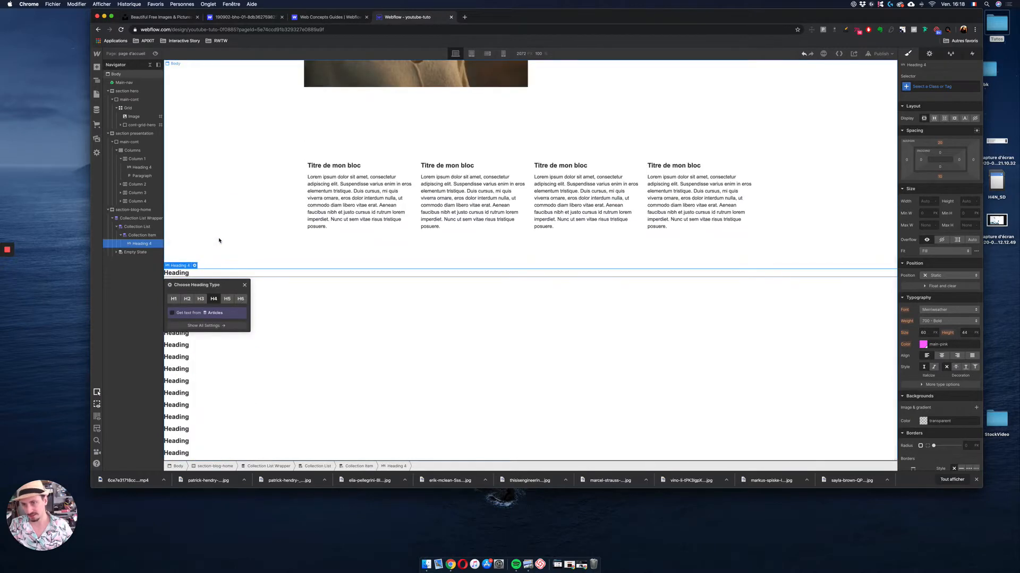
left_click(201, 301)
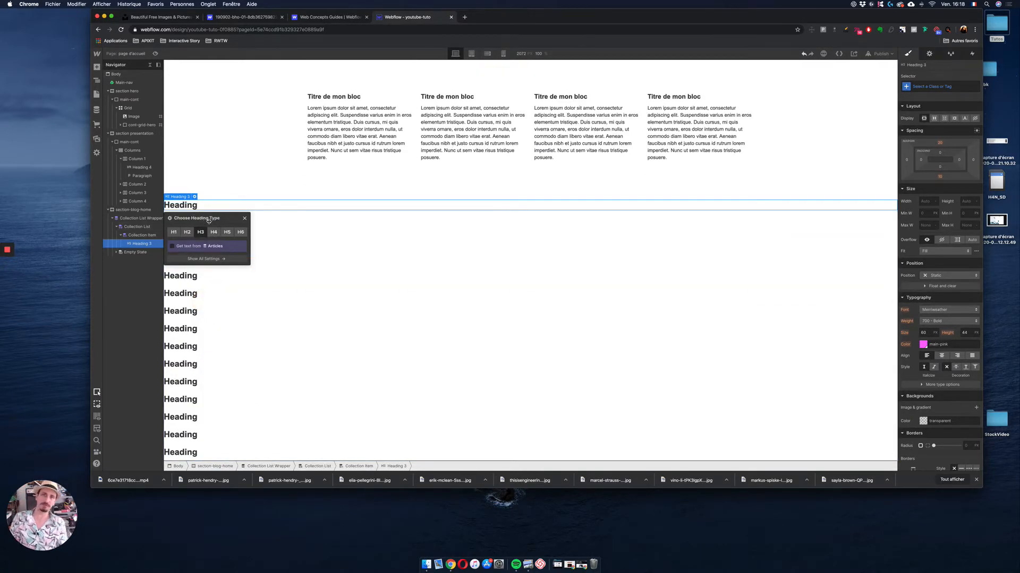
Step: Connect the collection item heading's text to the Name field of Articles and close its settings
scroll(448, 341, "down", 1)
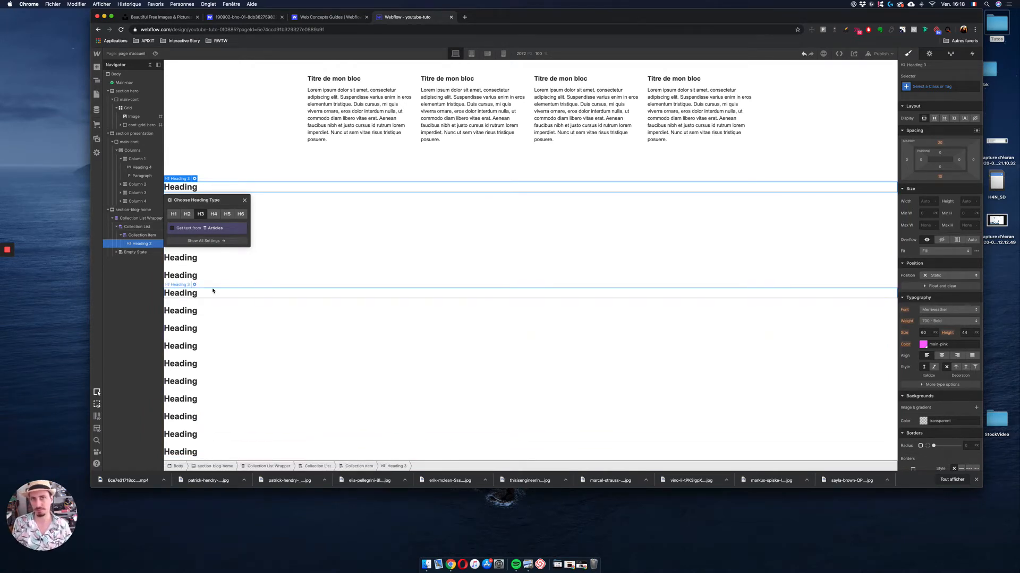
left_click(172, 229)
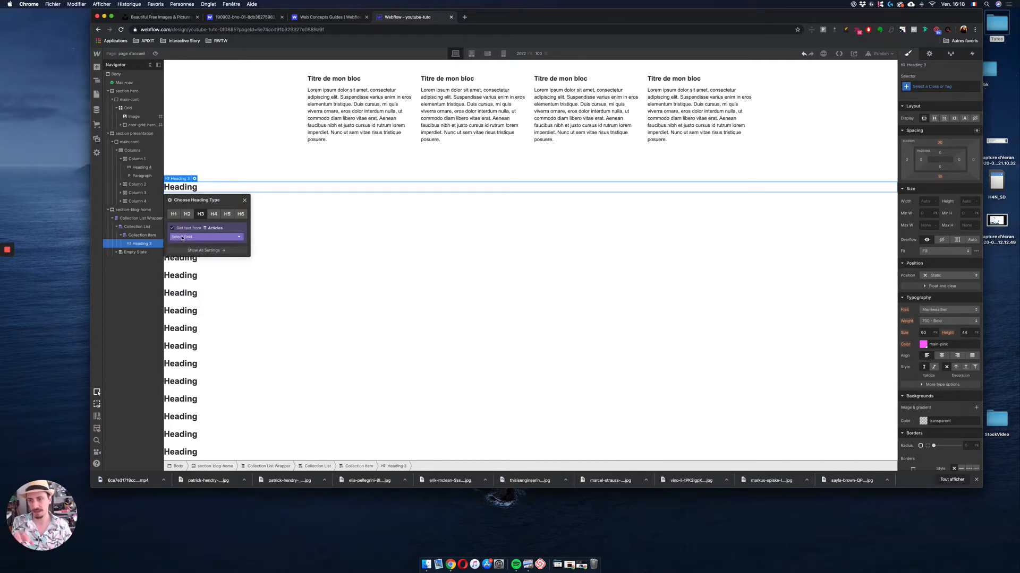
left_click(191, 238)
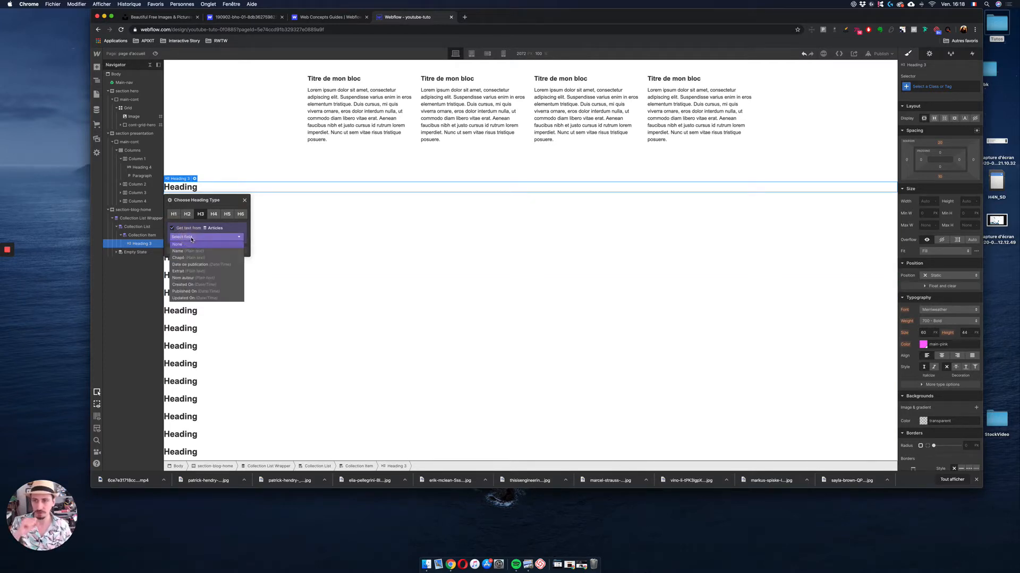
left_click(193, 251)
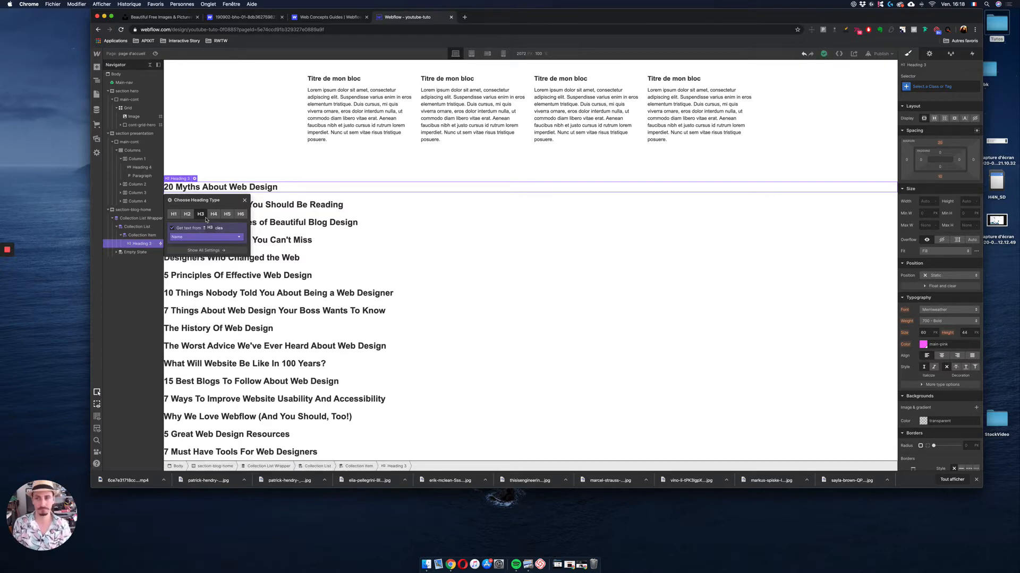
left_click(244, 200)
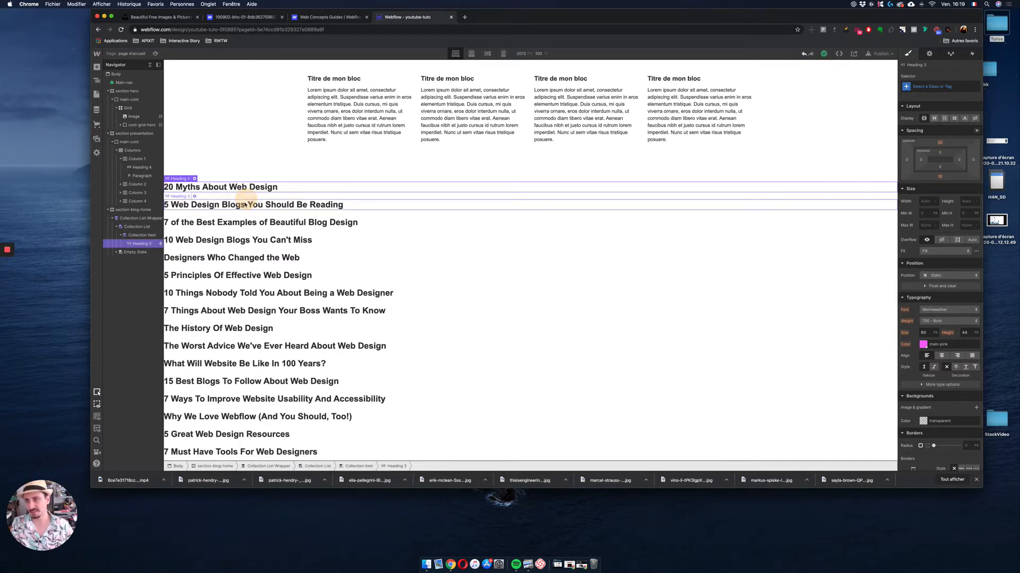
Step: Start a new item in the Articles CMS collection with the name "Mon bel article ici"
left_click(96, 110)
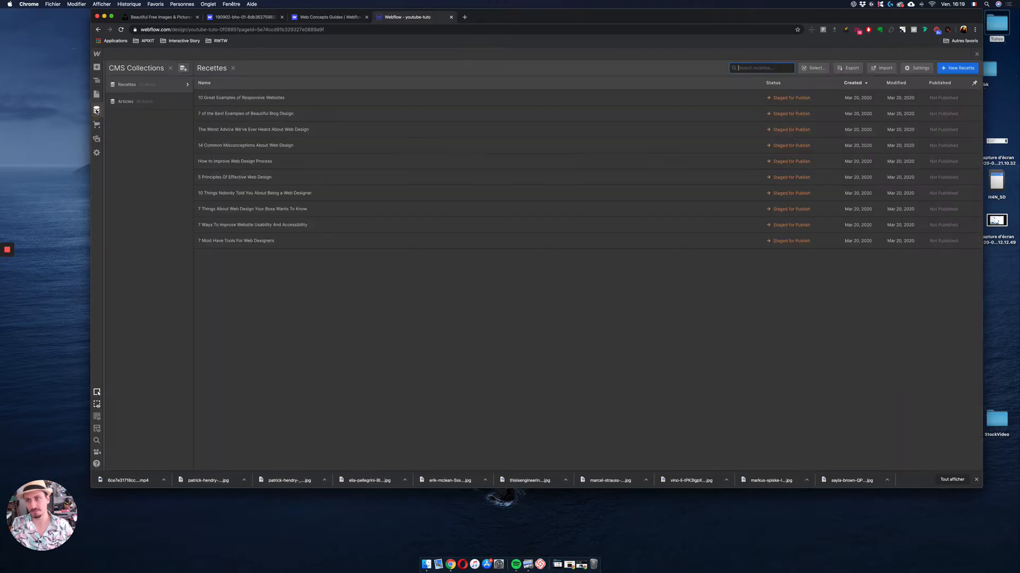
left_click(136, 101)
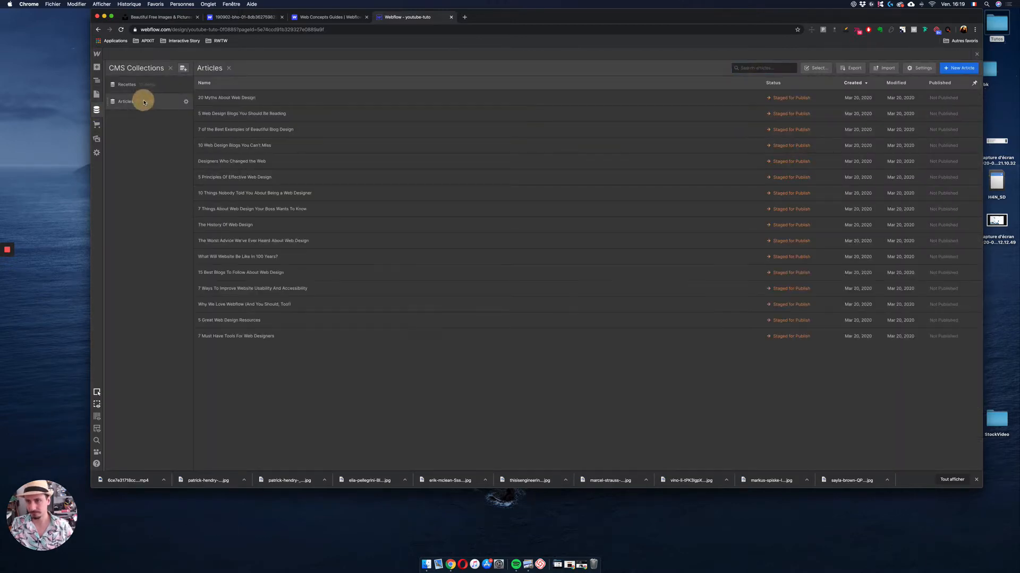
left_click(959, 69)
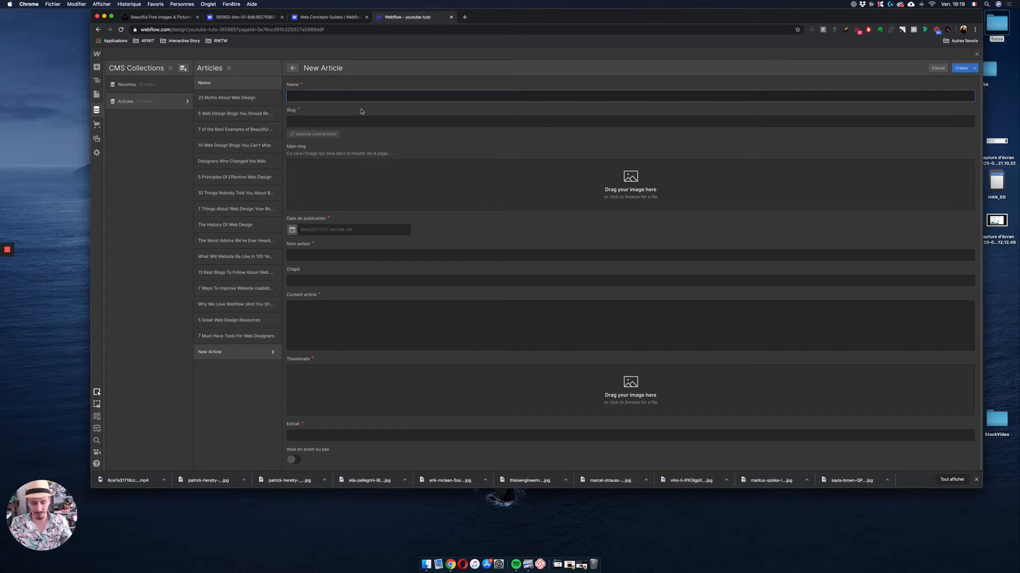
type("Mpon bel")
key("super+a")
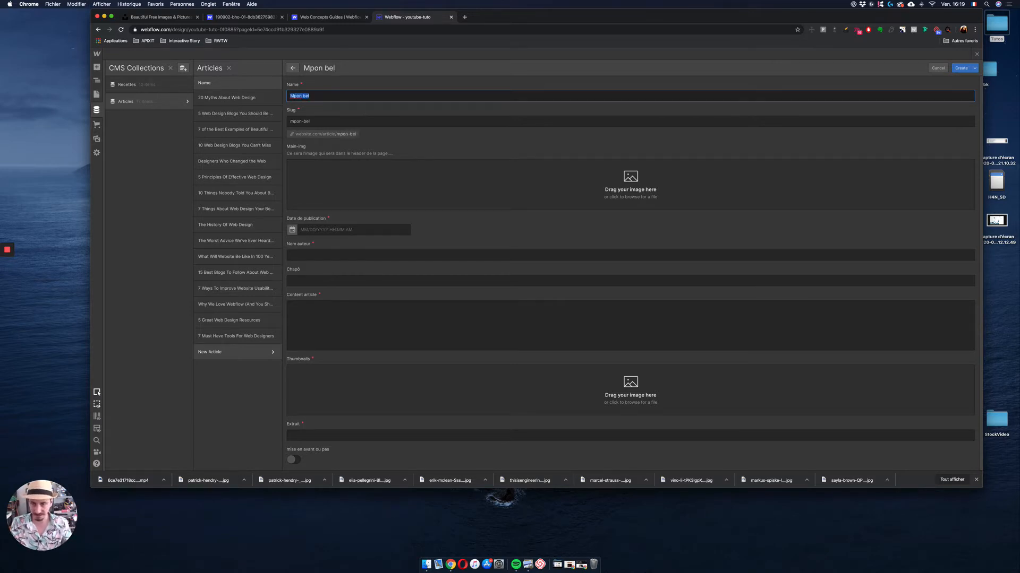
type("Mon bel ar")
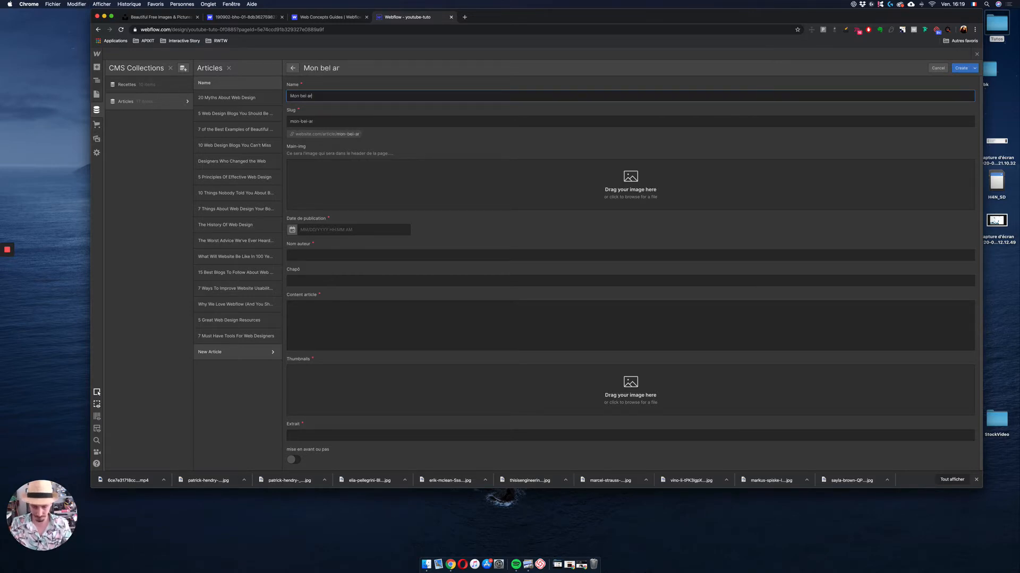
type("ticle ici")
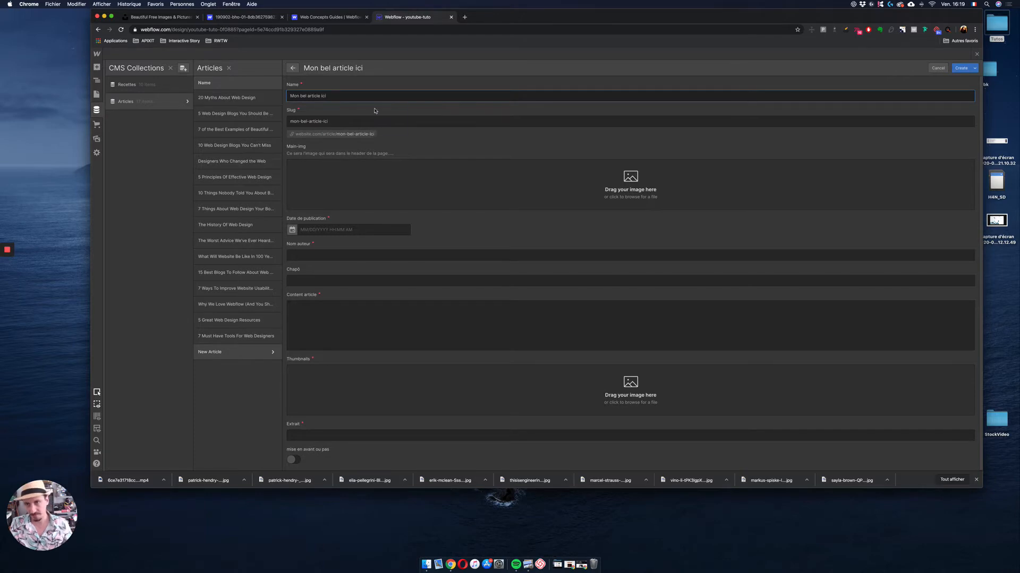
Step: Upload the cameron-venti Unsplash photo from the IMG folder as the new article's Main img
left_click(373, 186)
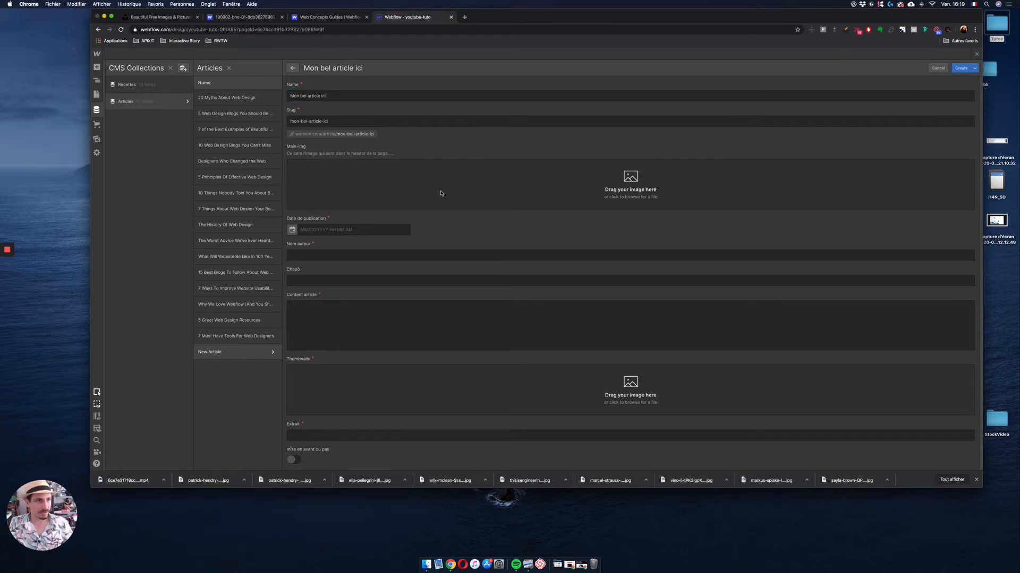
left_click(440, 193)
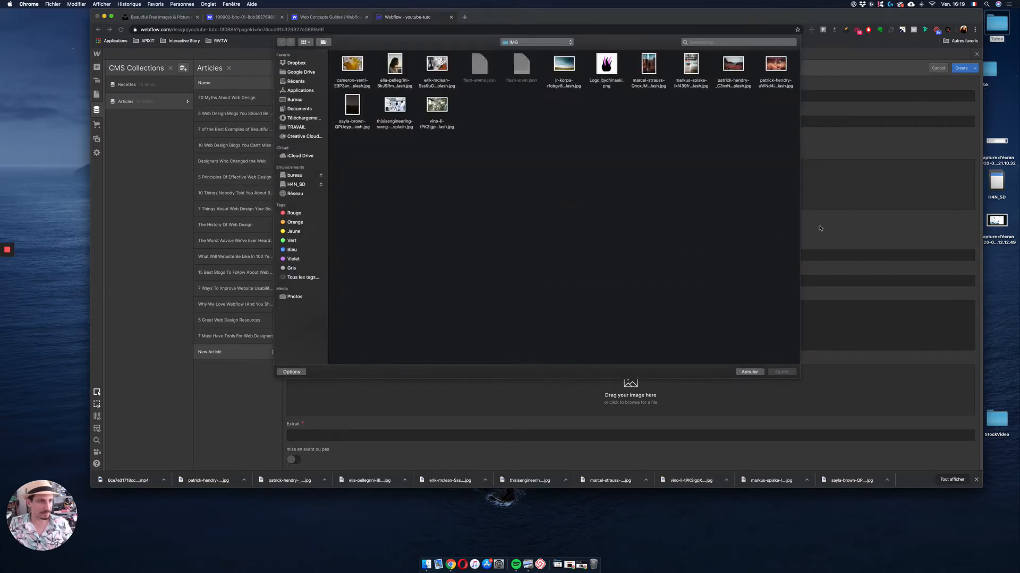
double_click(351, 64)
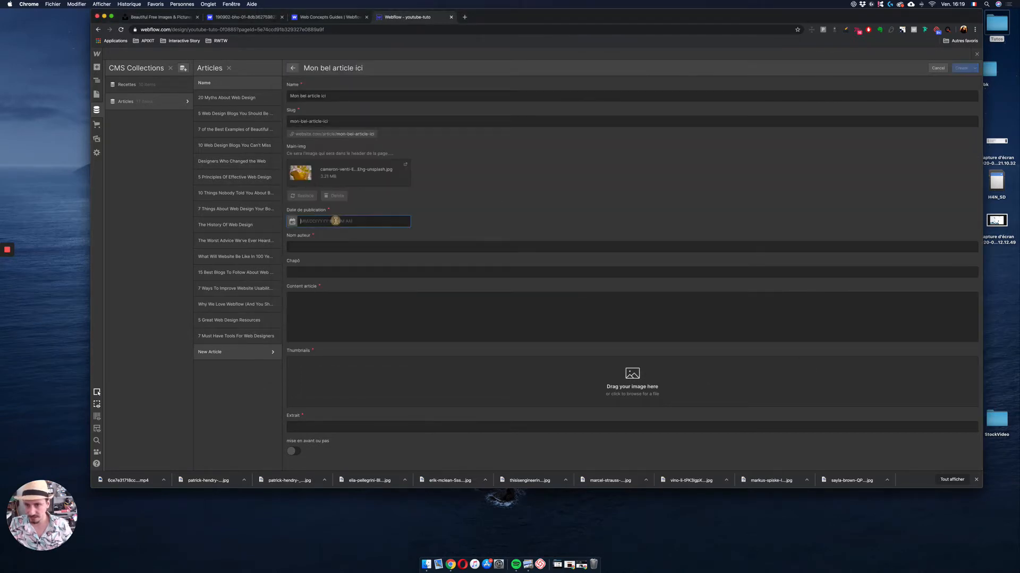
Step: Set the article's Date de publication to March 18, 2020 and fill in the author's name under Nom auteur
left_click(293, 221)
left_click(331, 287)
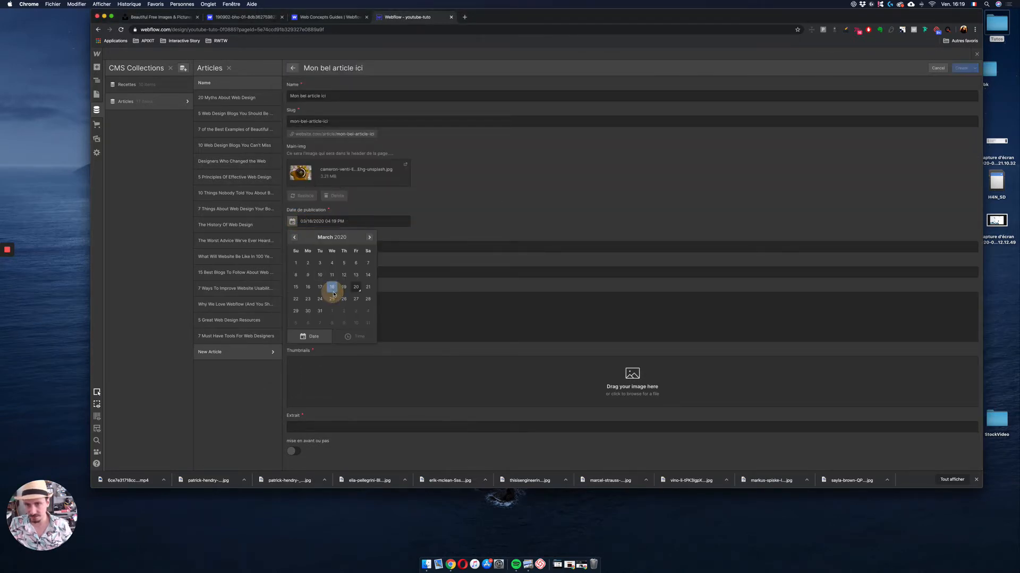
left_click(463, 246)
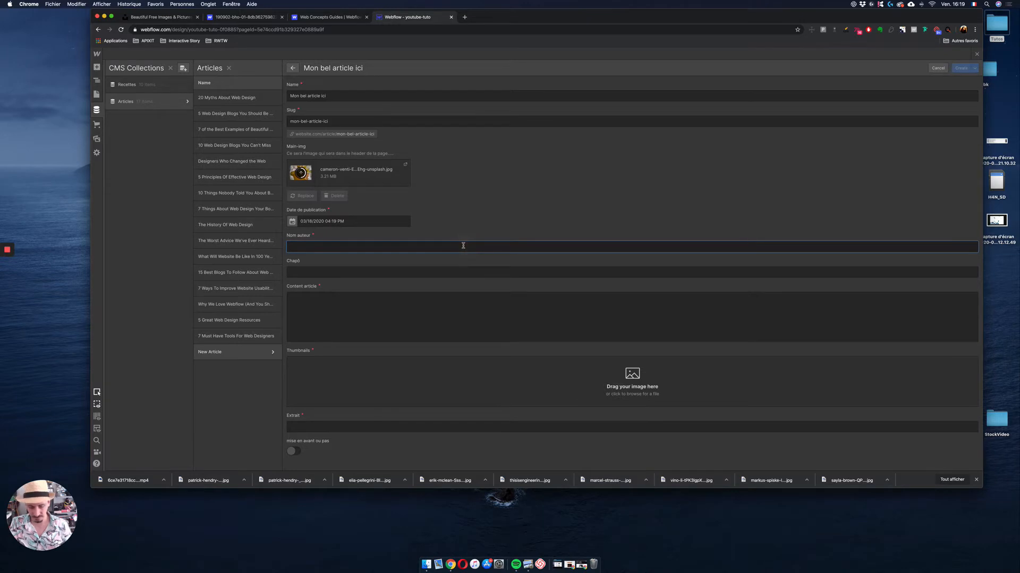
type("ByChinaski")
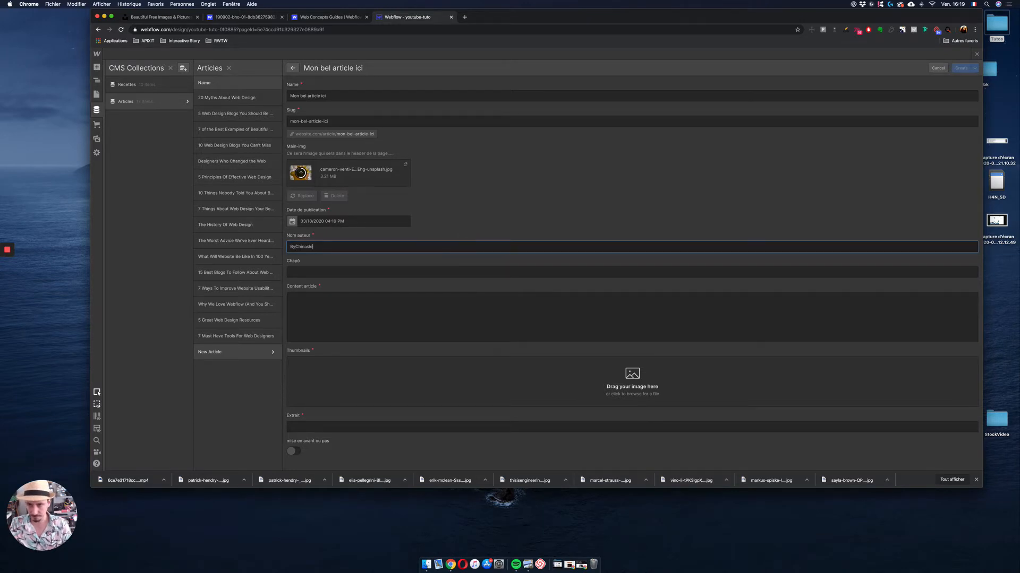
key("Tab")
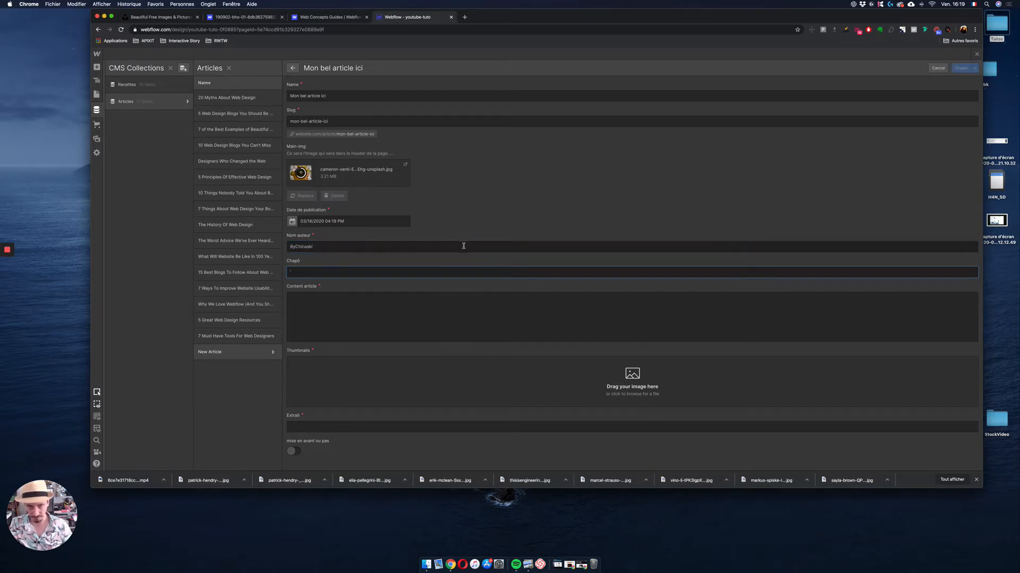
left_click(467, 307)
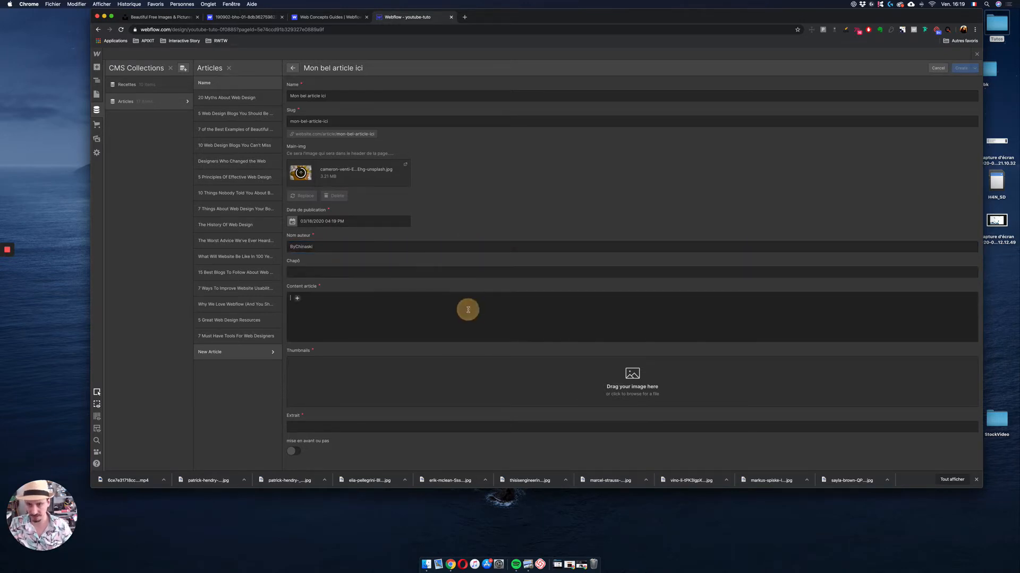
left_click(297, 298)
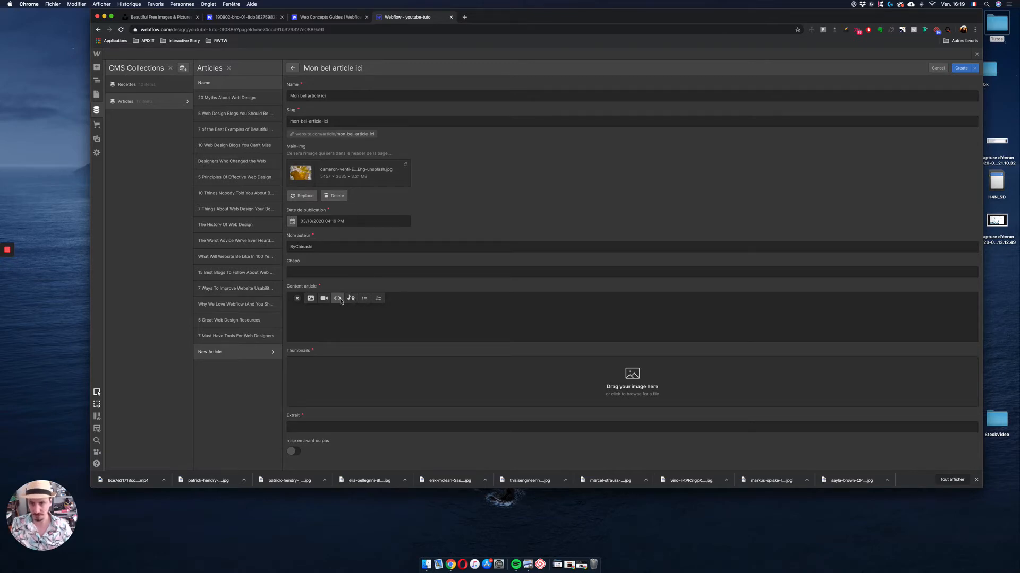
left_click(405, 303)
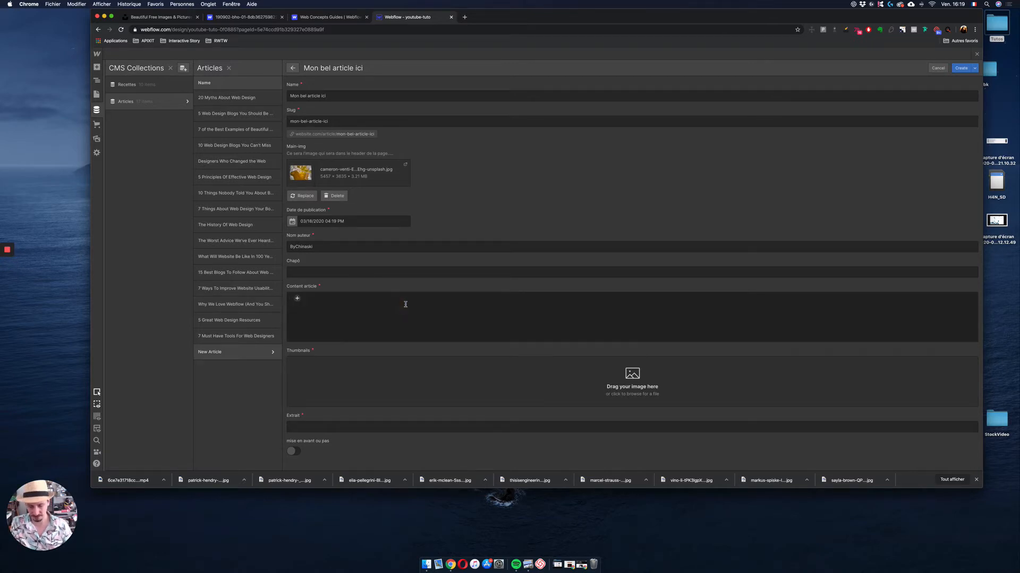
type("f;qksdghf;qshef;jqsgf,qhsgfjgqez")
key("Return")
type("feqzfq zjh")
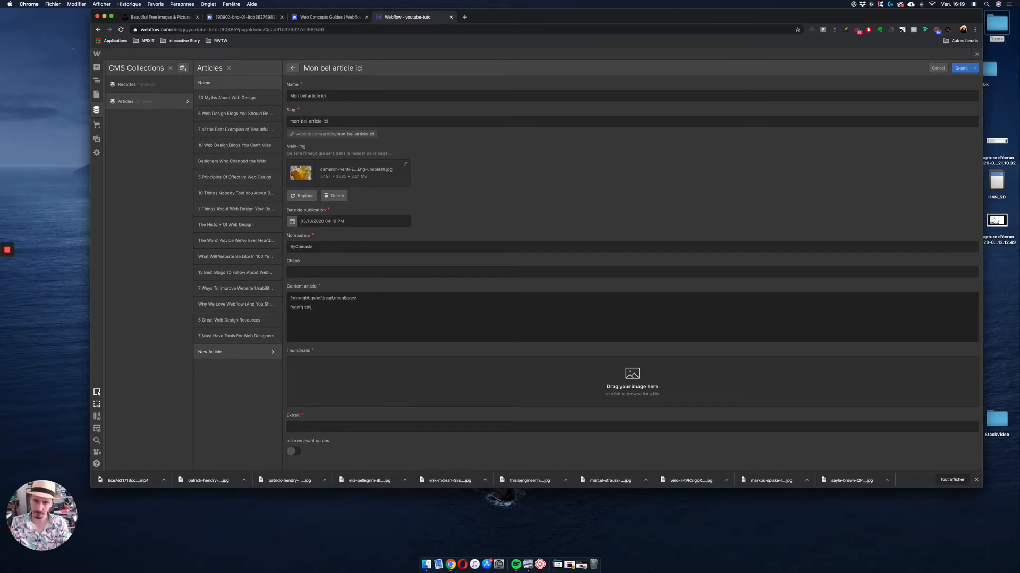
key("super+a")
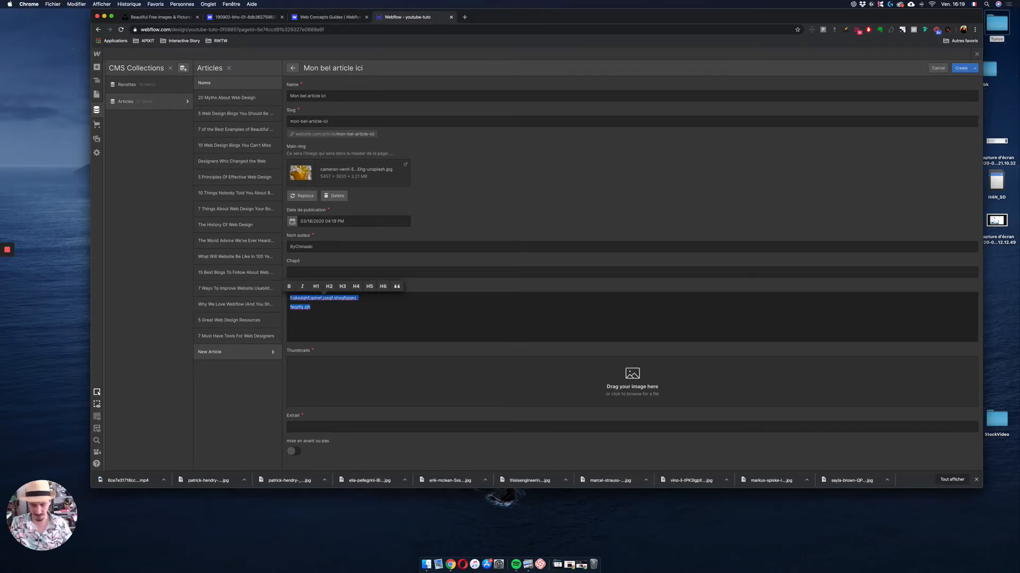
key("super+v")
key("super+v")
key("super+v")
key("super+v")
key("super+v")
key("super+v")
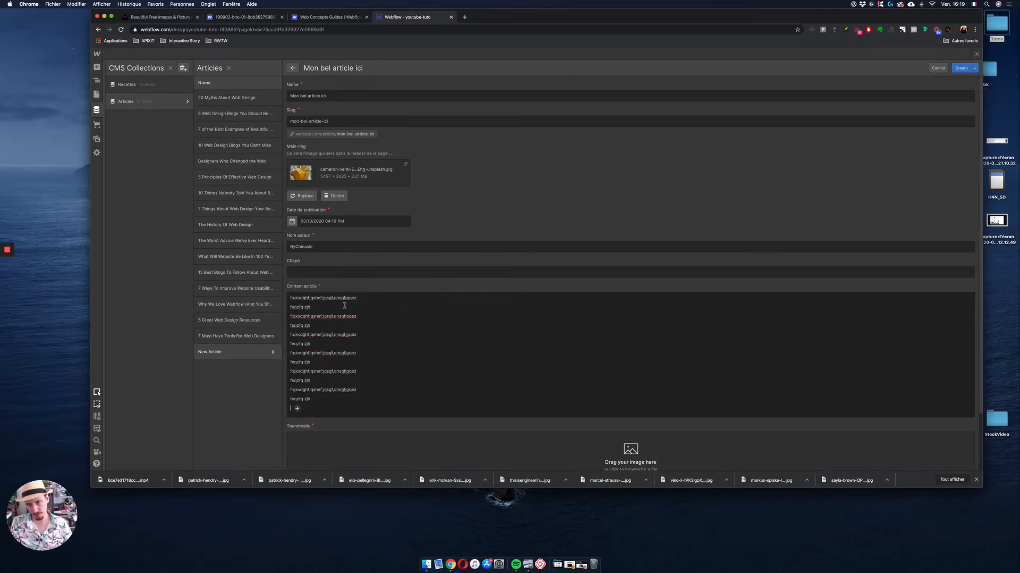
key("super+a")
key("BackSpace")
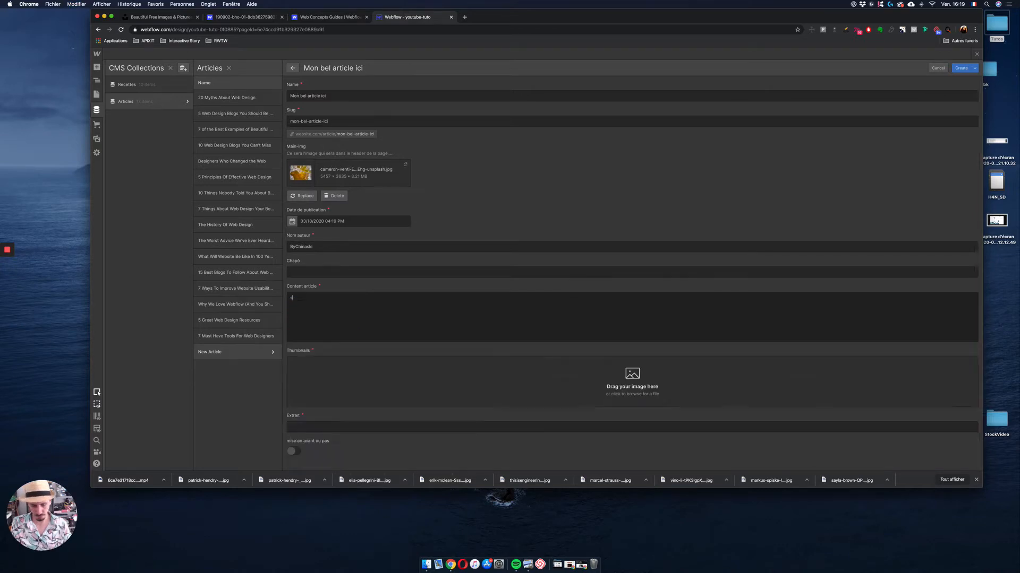
type("sjkhqdqsndf;jh")
Step: Search for lorem ipsum in a new browser tab and generate five paragraphs of placeholder text on fr.lipsum.com
key("super+t")
type("loremp")
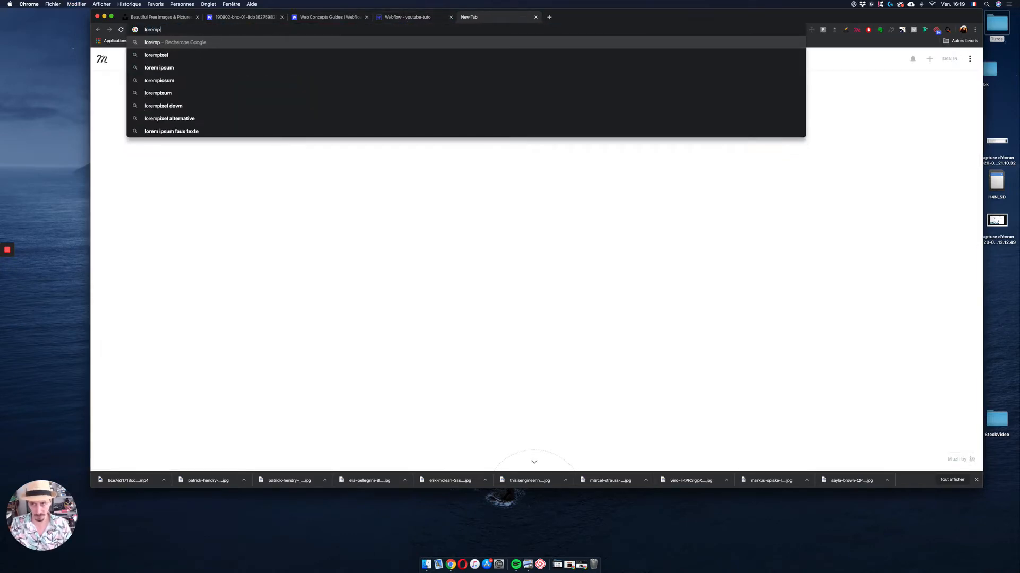
key("Down")
key("Down")
key("Return")
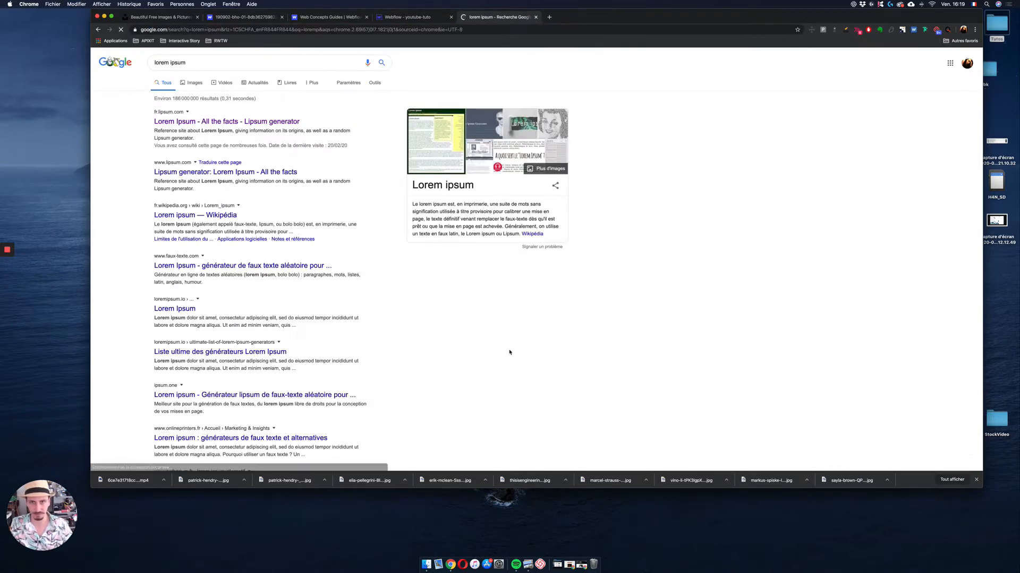
left_click(234, 123)
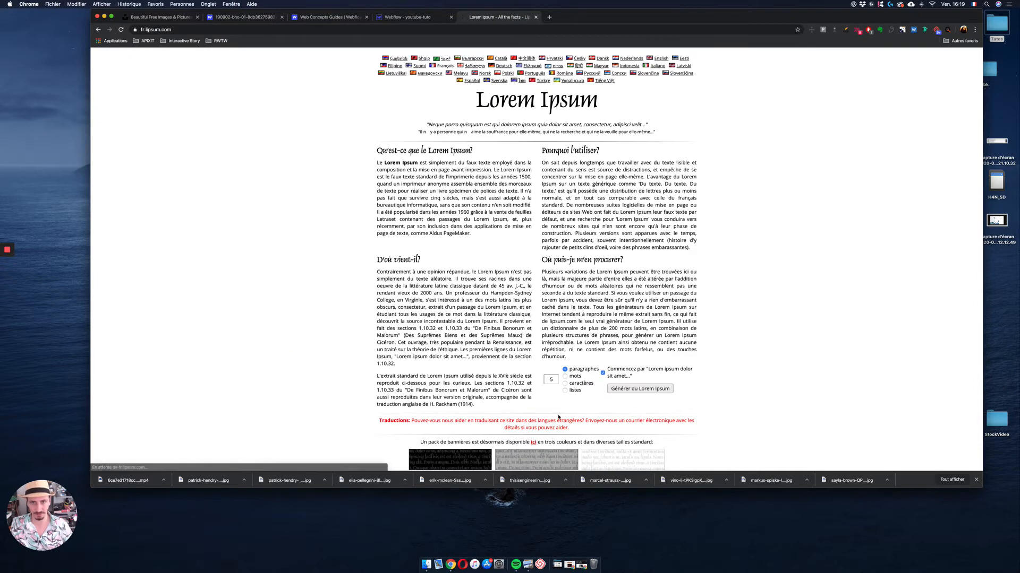
left_click(615, 388)
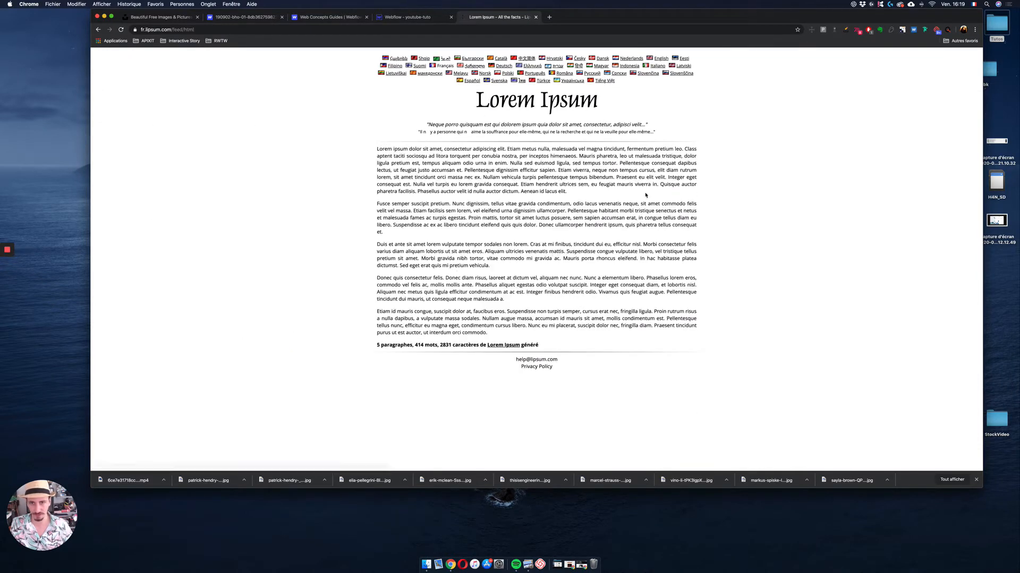
Step: Copy the first generated lorem ipsum paragraph and paste it five times into the new Webflow article's Content article field
left_click_drag(566, 192, 366, 150)
key("super+c")
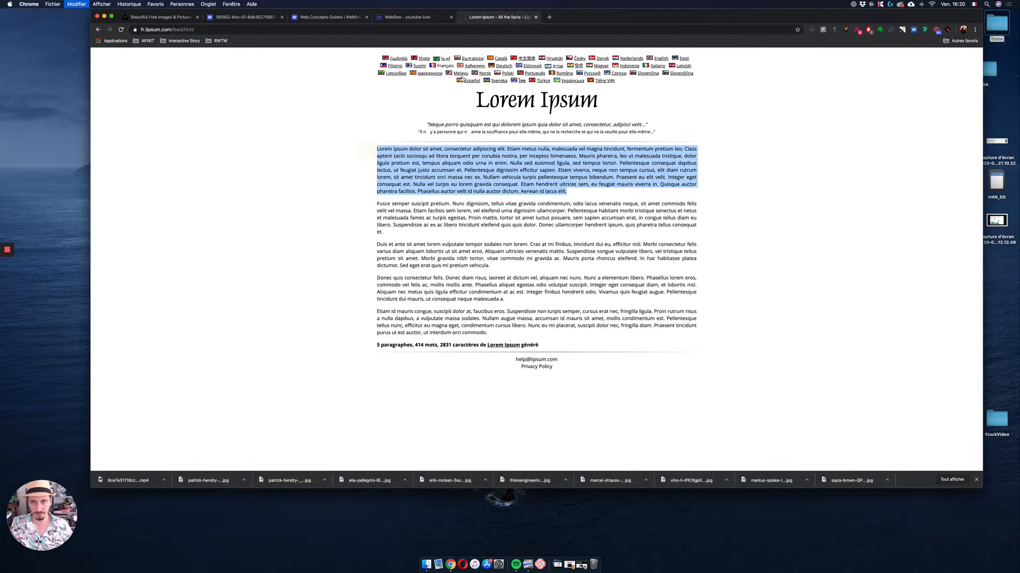
left_click(416, 20)
left_click(341, 309)
key("super+v")
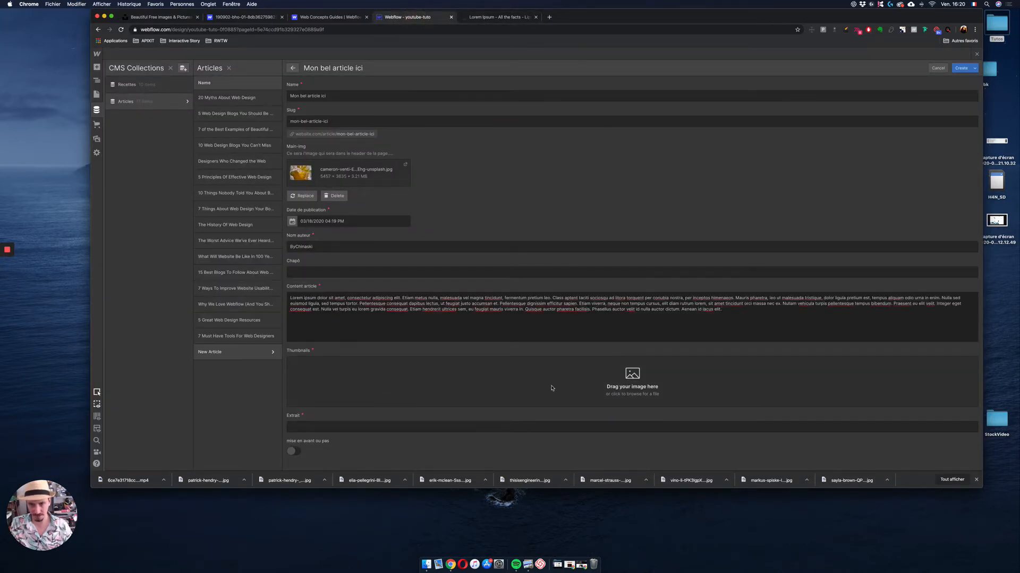
key("super+v")
key("super+v")
key("super+v")
key("super+v")
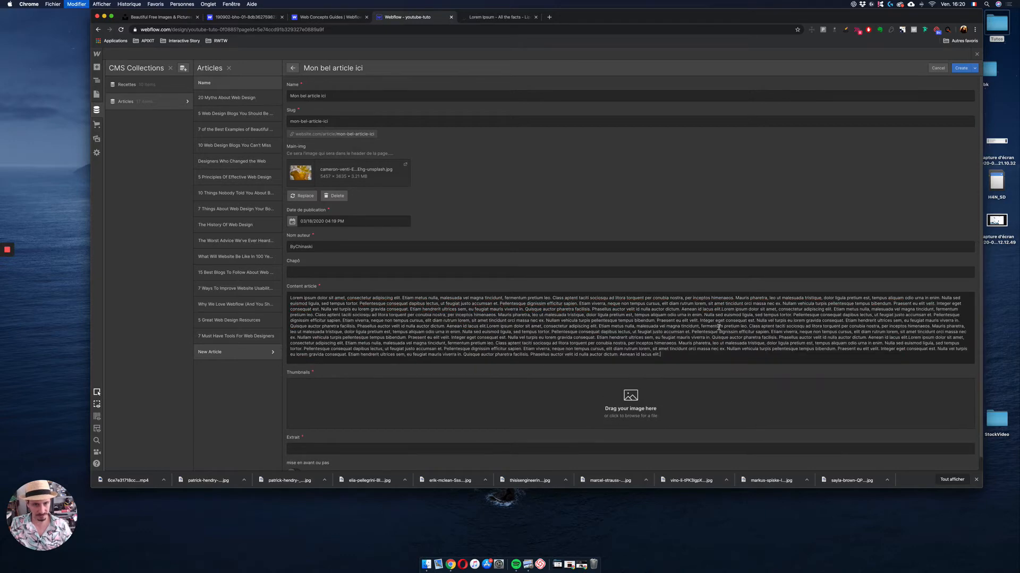
Step: Try to upload the thisisengineering-raeng Unsplash photo as the article's Thumbnails image
left_click(633, 417)
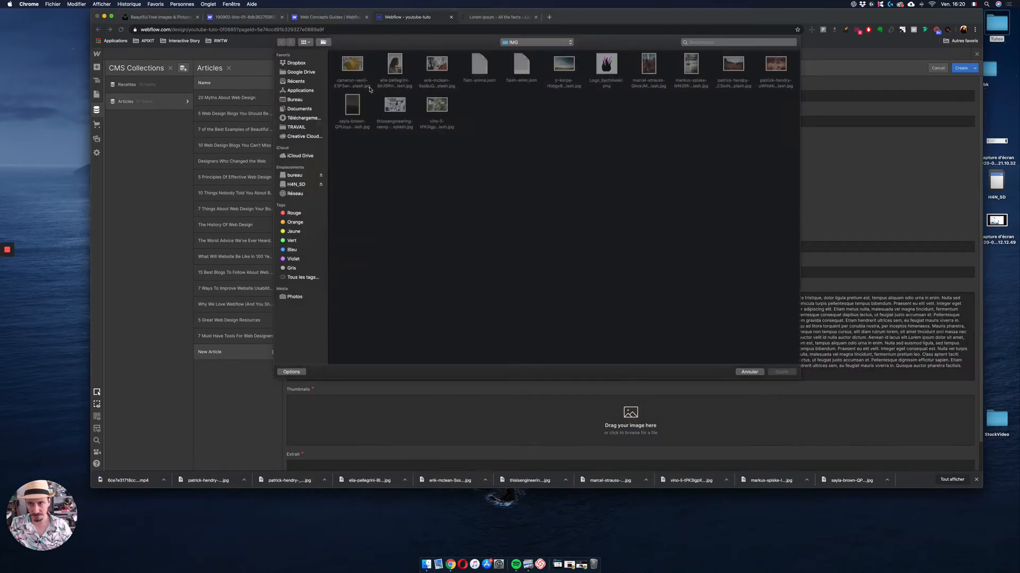
left_click(397, 110)
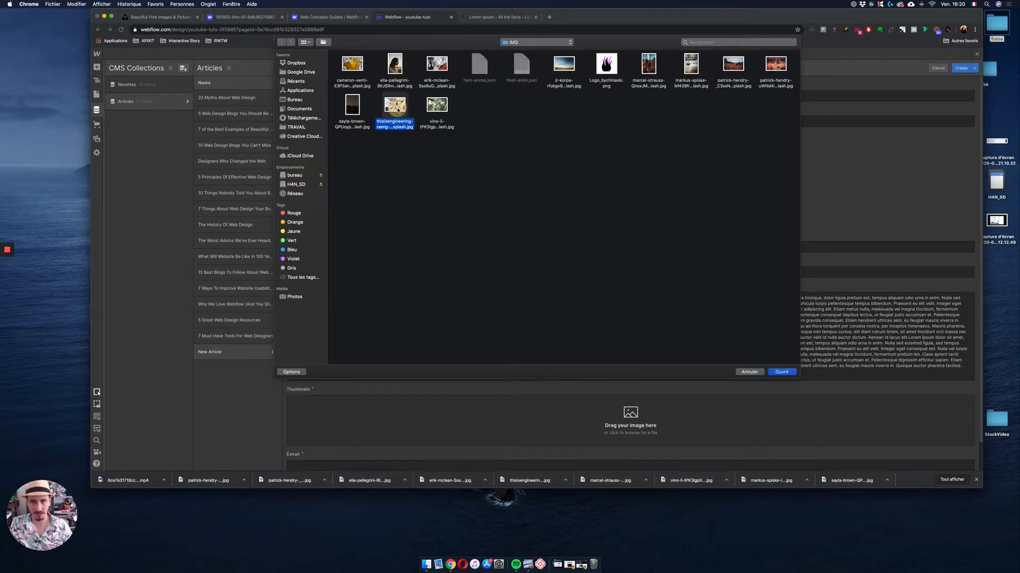
left_click(790, 373)
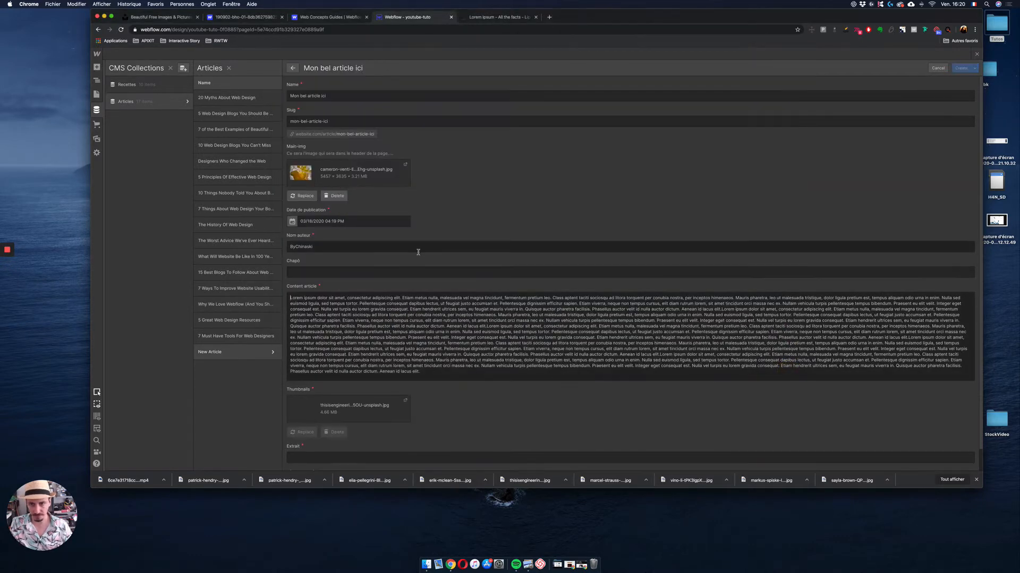
Step: Upload the marcel-strauss Unsplash photo as the article's Thumbnails image
scroll(642, 349, "down", 1)
left_click(637, 401)
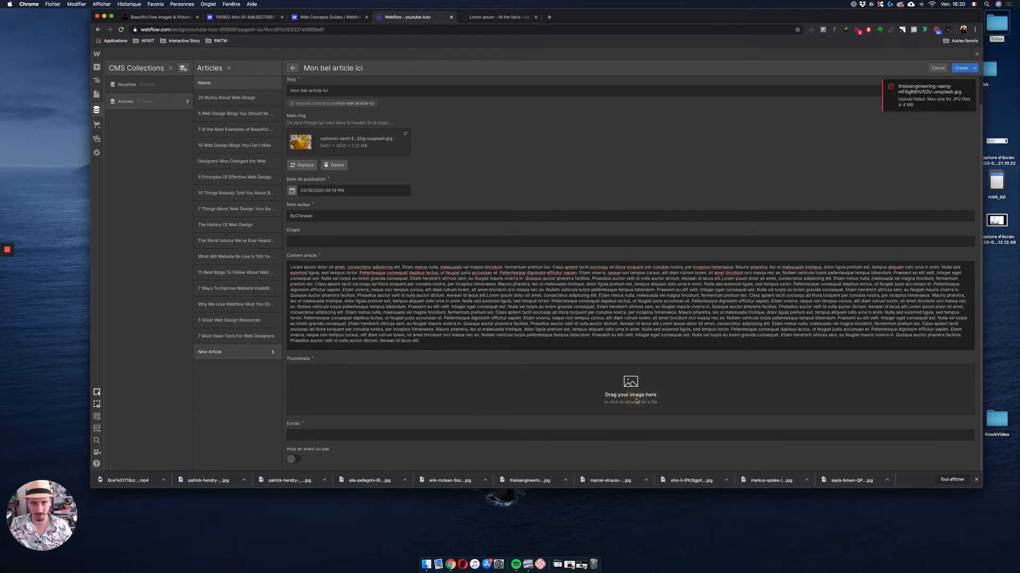
double_click(647, 64)
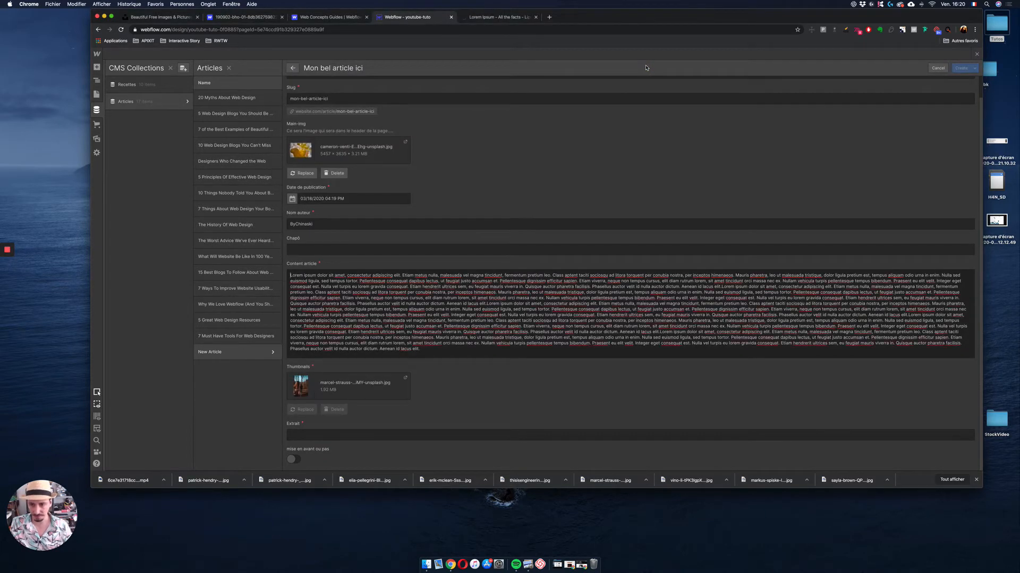
Step: Paste the lorem ipsum paragraph into Extrait, switch on "mise en avant ou pas" and create the article
left_click(334, 434)
key("super+v")
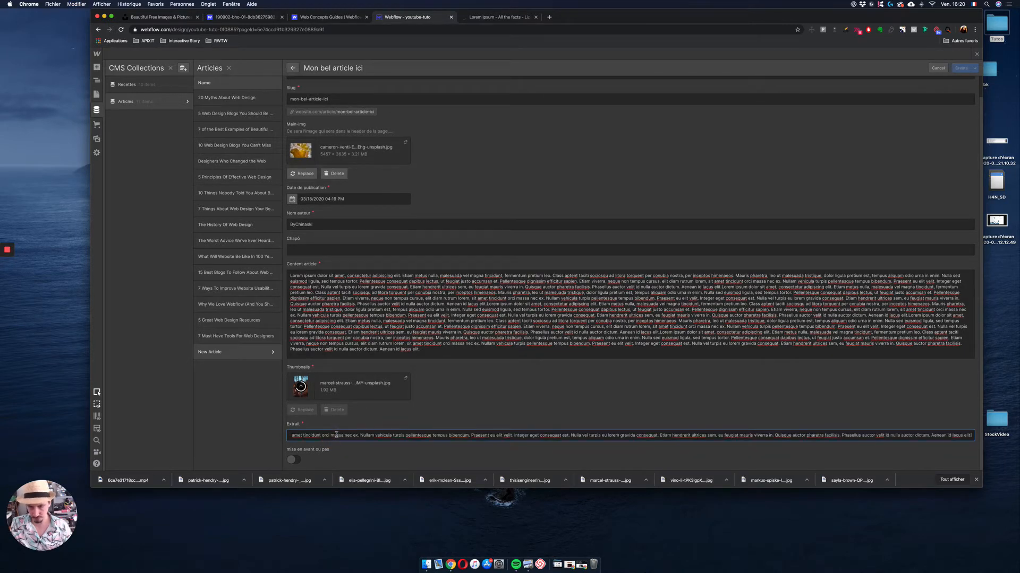
left_click(292, 459)
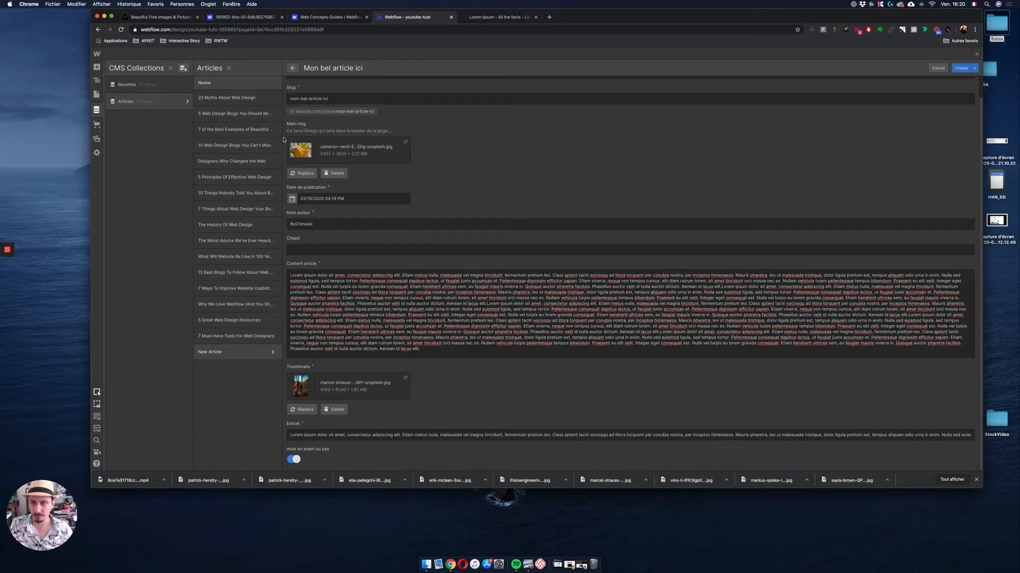
left_click(961, 68)
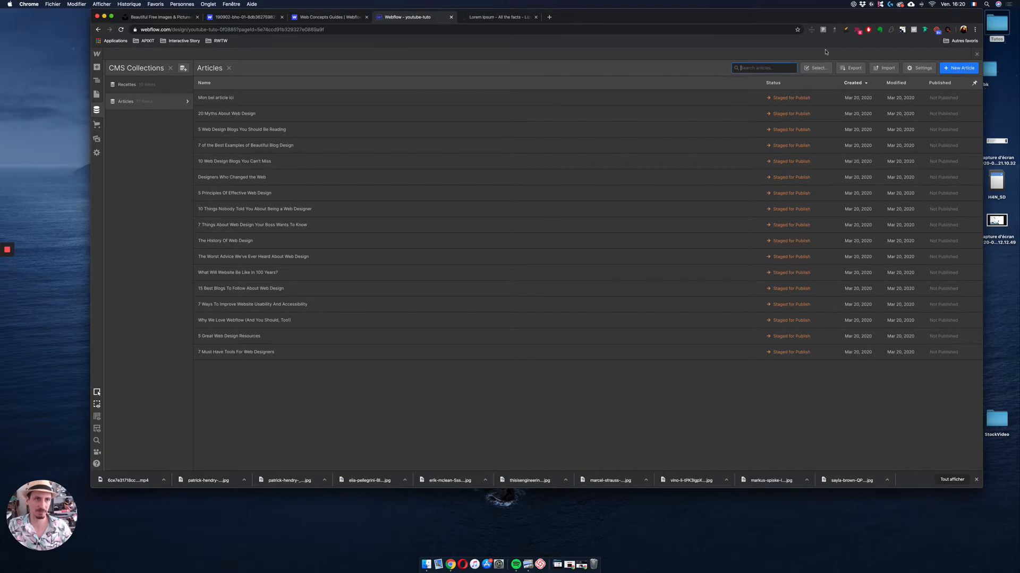
Step: Return to the page d'accueil design and add a Paragraph below the heading in the collection item
left_click(97, 94)
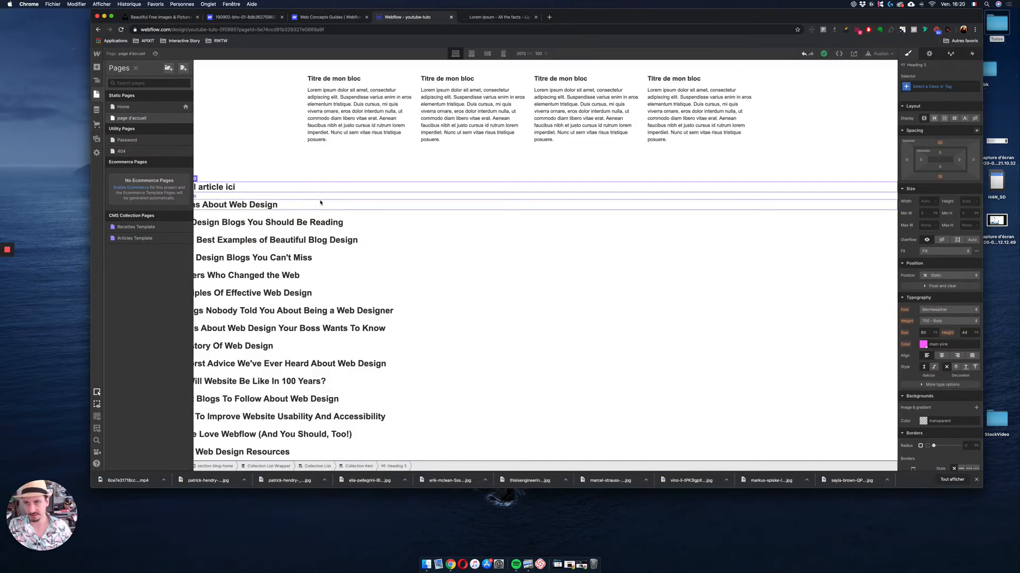
left_click(97, 93)
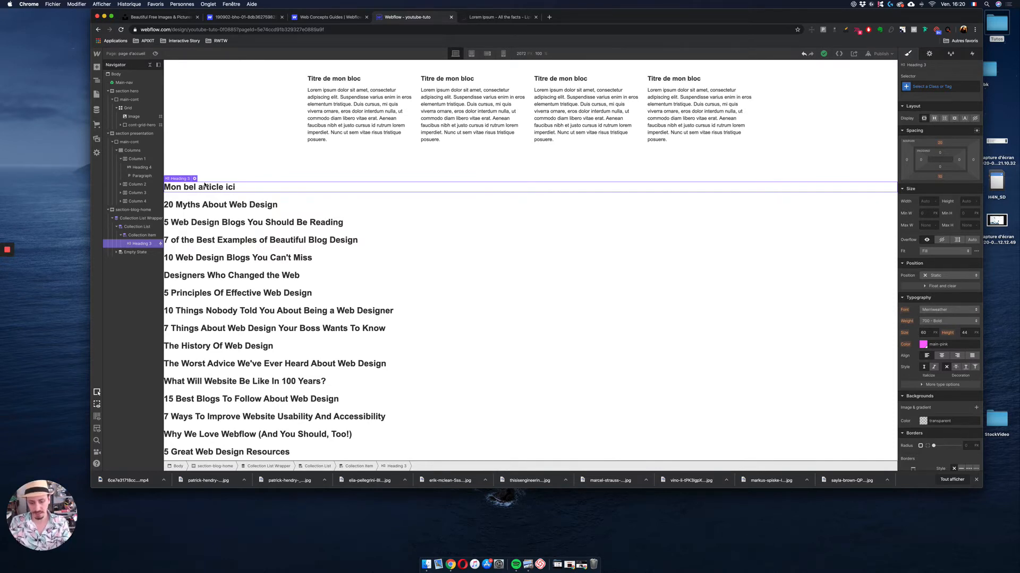
left_click(97, 67)
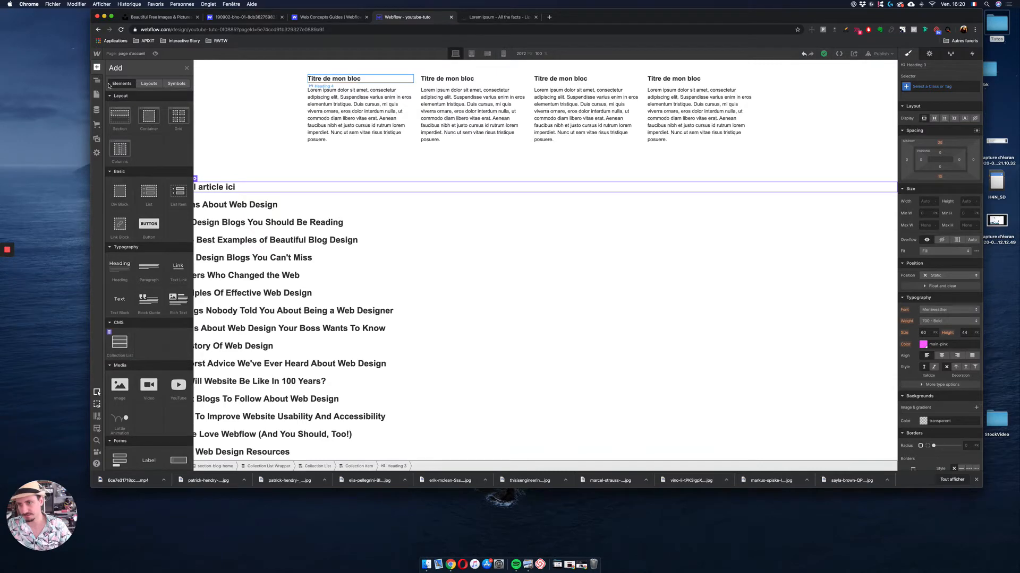
left_click_drag(149, 267, 236, 197)
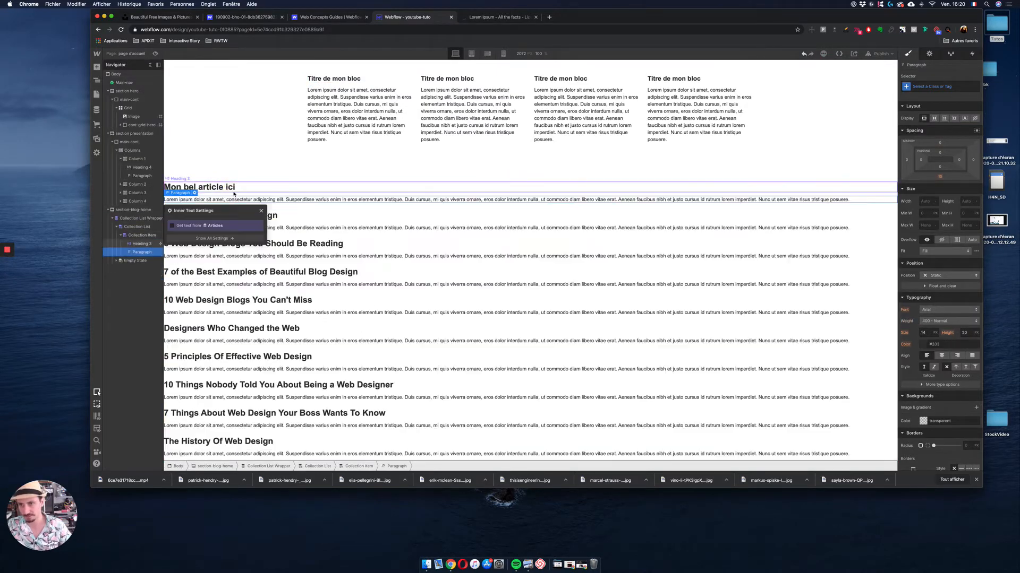
Step: Connect the new paragraph's text to the Extrait field of Articles
left_click(183, 228)
left_click(213, 235)
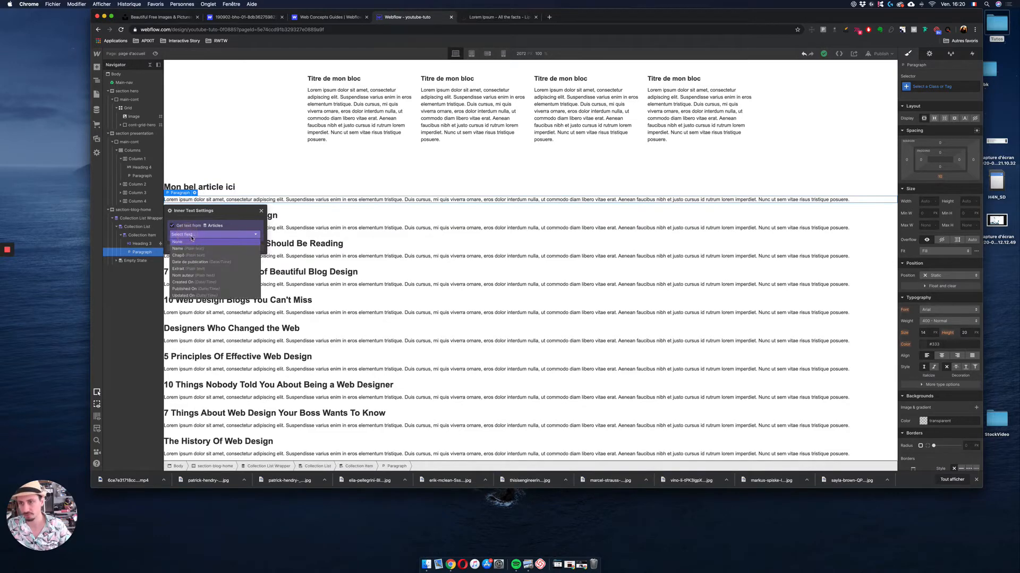
left_click(204, 268)
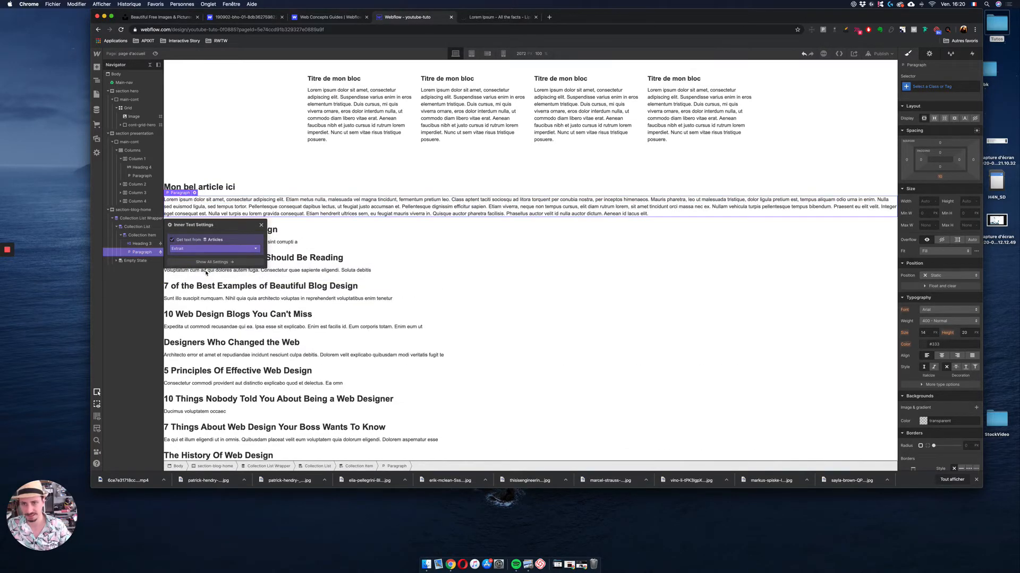
scroll(383, 418, "down", 5)
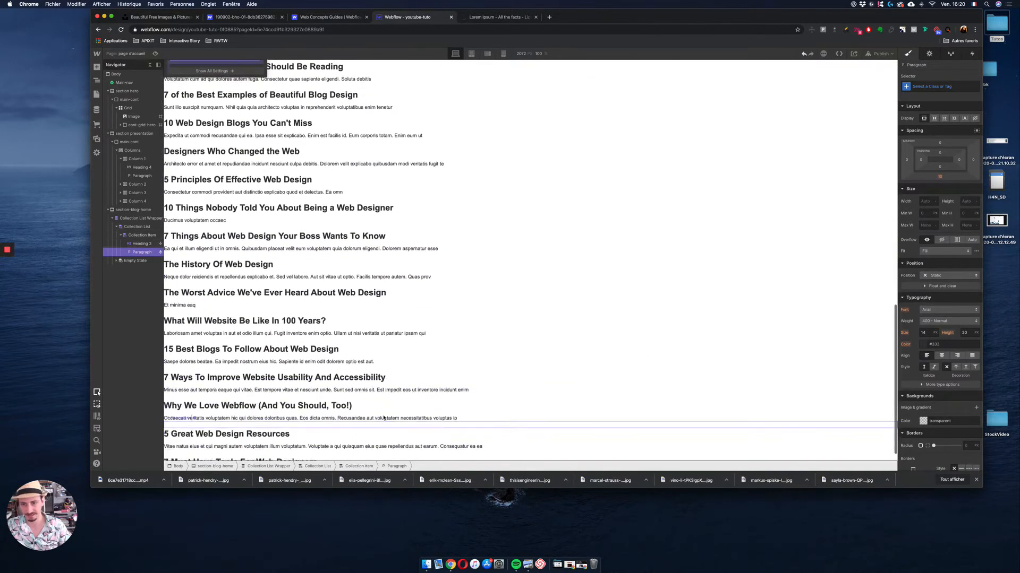
scroll(384, 418, "down", 1)
scroll(381, 394, "up", 15)
scroll(381, 393, "down", 6)
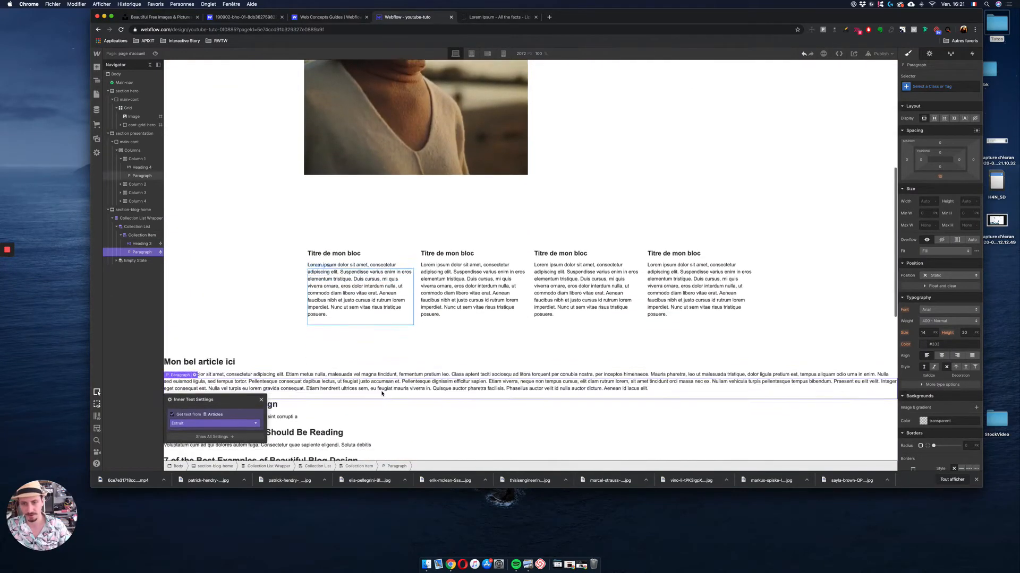
scroll(382, 394, "down", 4)
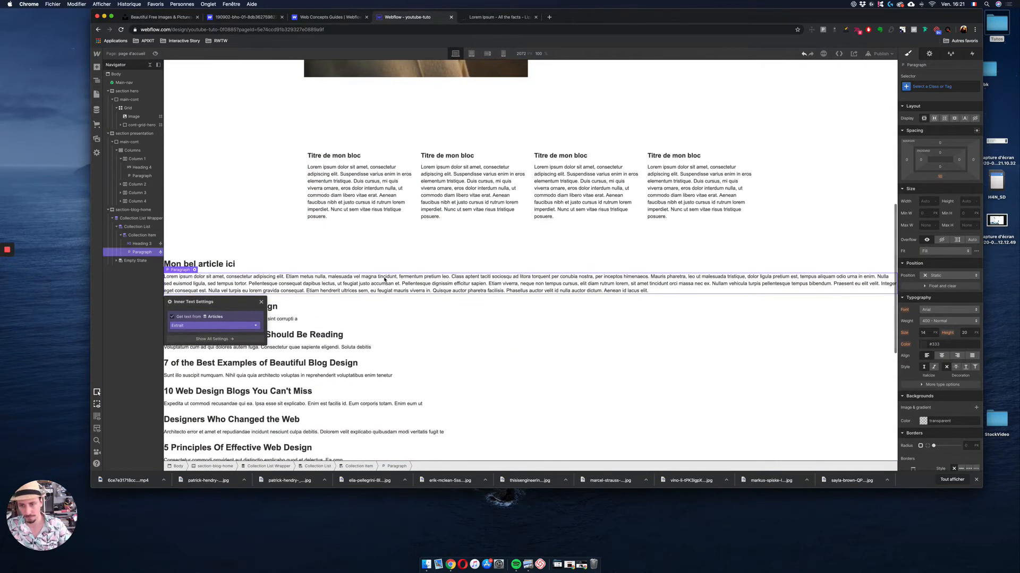
scroll(384, 280, "down", 2)
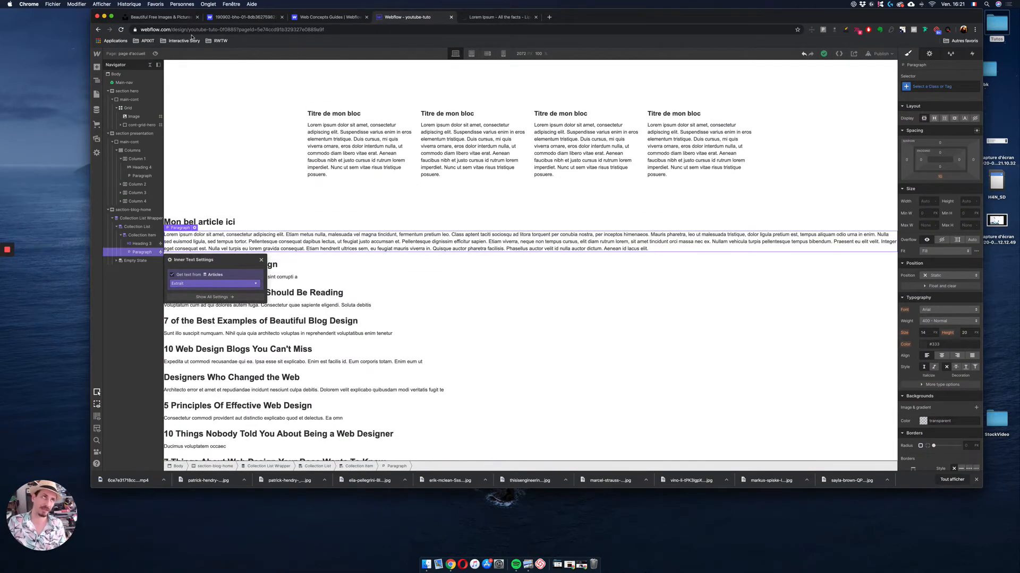
Step: Set the Extrait field's maximum character count to 140 in the Articles collection settings and save the field and collection
left_click(96, 109)
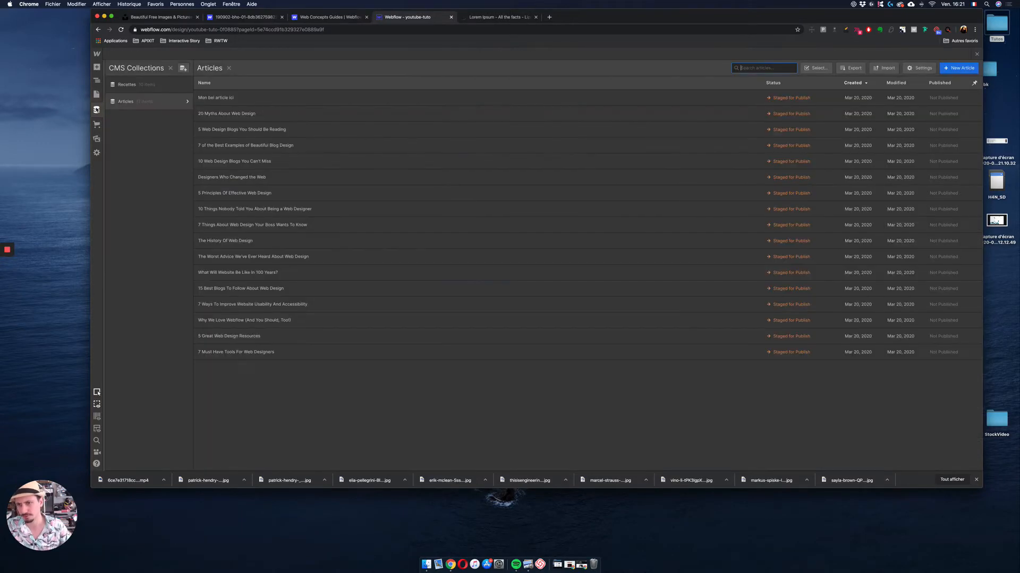
left_click(134, 102)
left_click(134, 101)
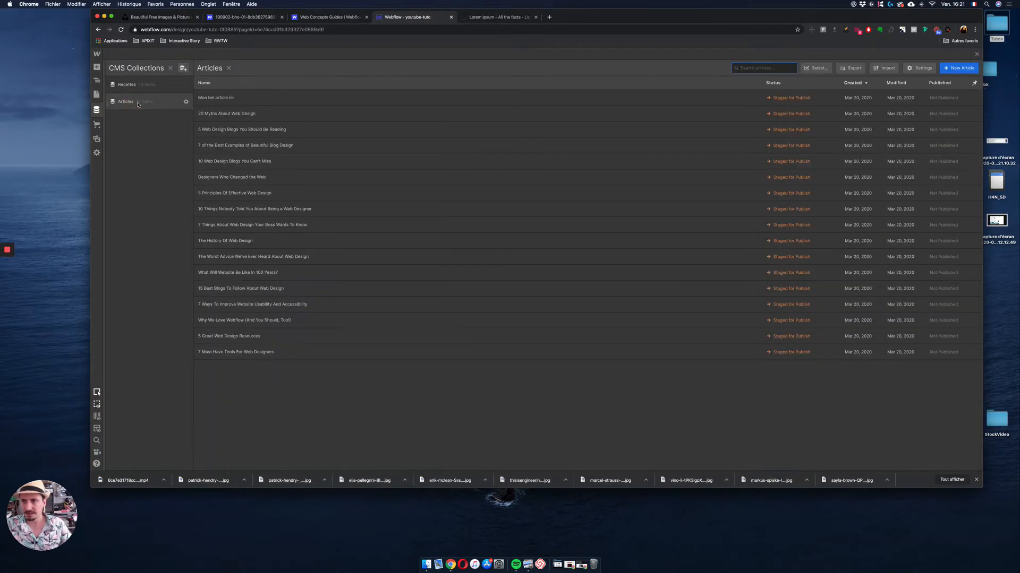
left_click(185, 102)
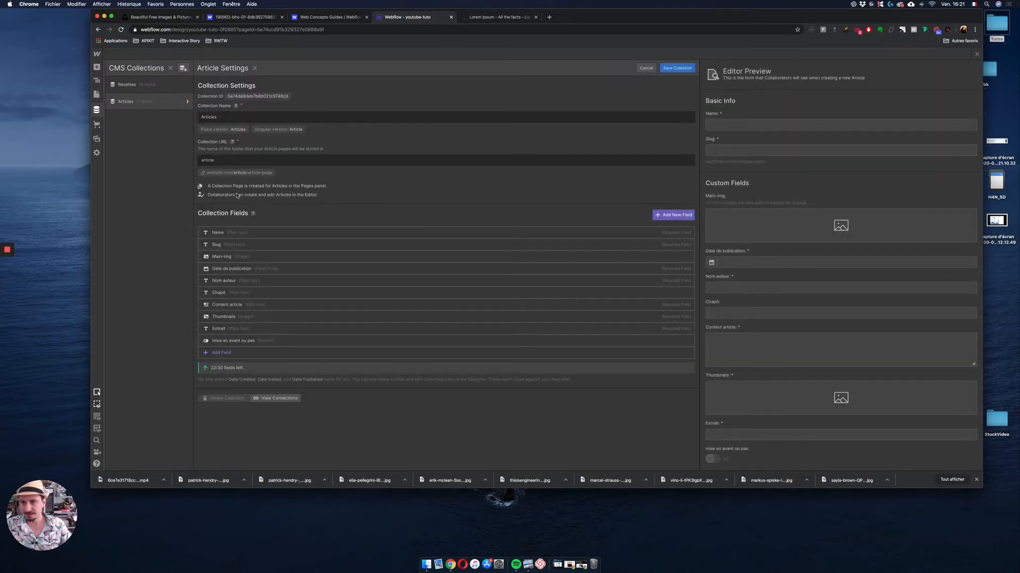
left_click(228, 330)
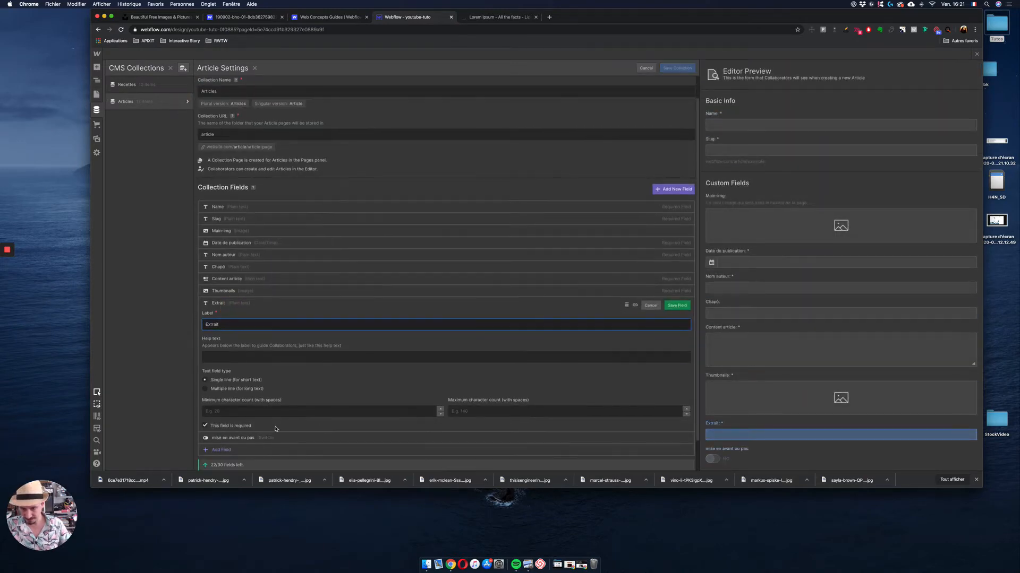
left_click(493, 412)
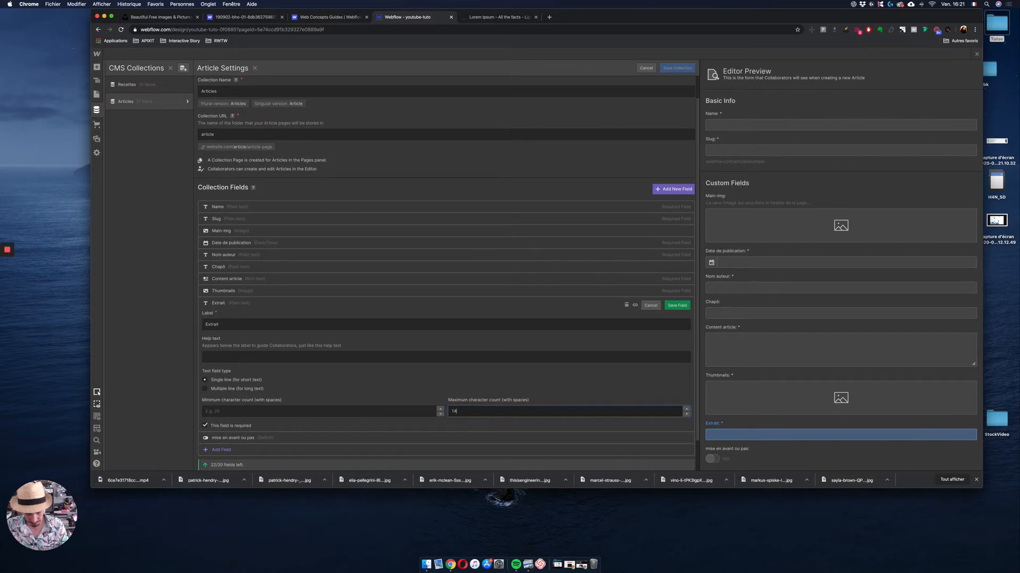
scroll(537, 406, "down", 1)
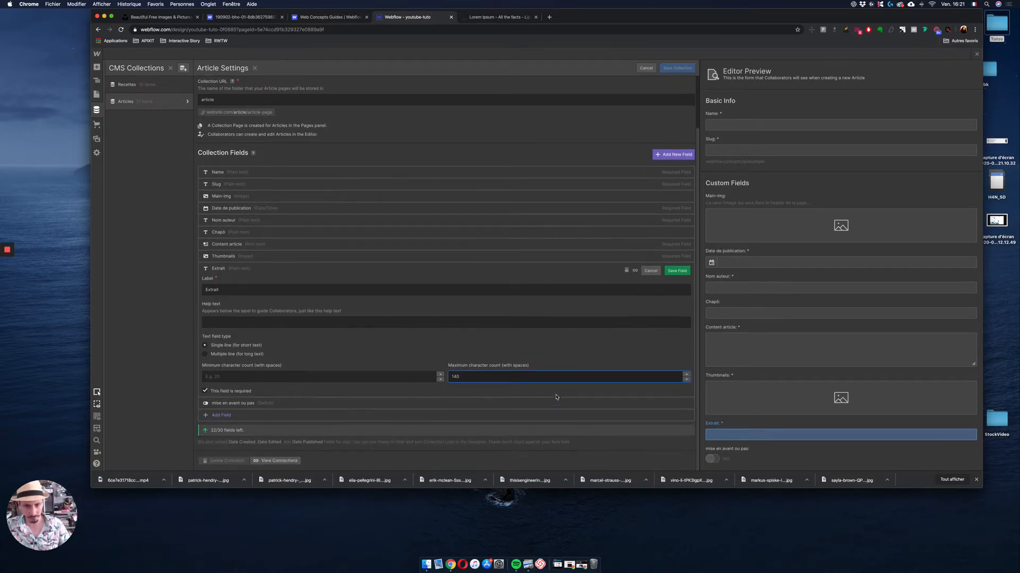
left_click(677, 271)
left_click(675, 68)
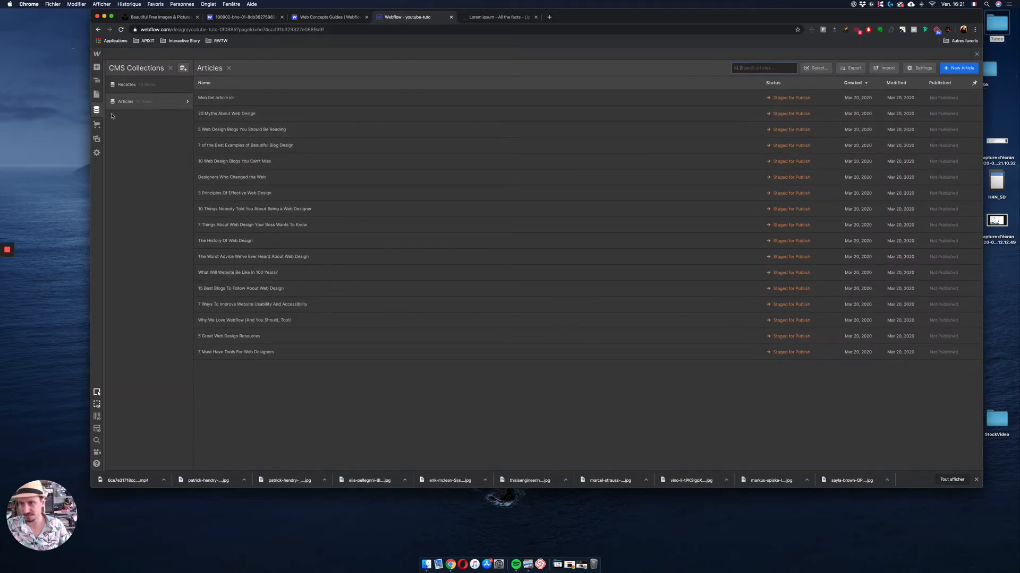
Step: Check the first article's excerpt paragraph on the page d'accueil and return to the Articles collection items
left_click(96, 94)
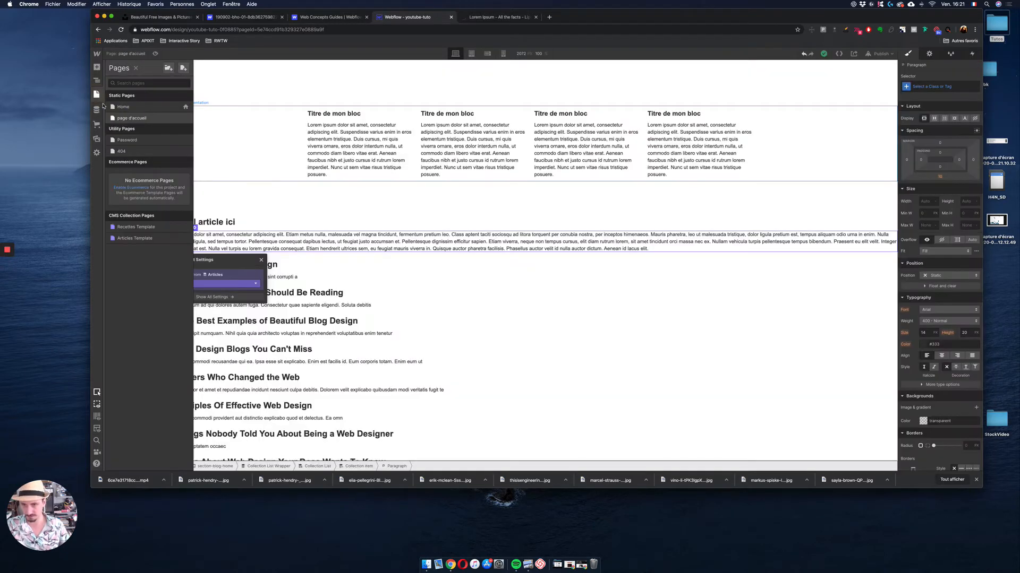
left_click(714, 266)
left_click(501, 239)
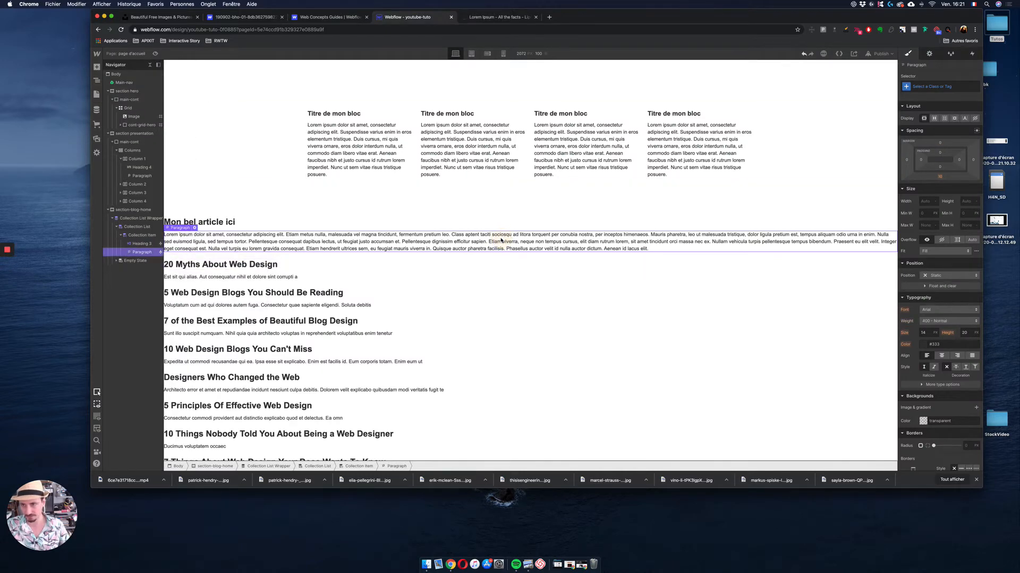
left_click(96, 109)
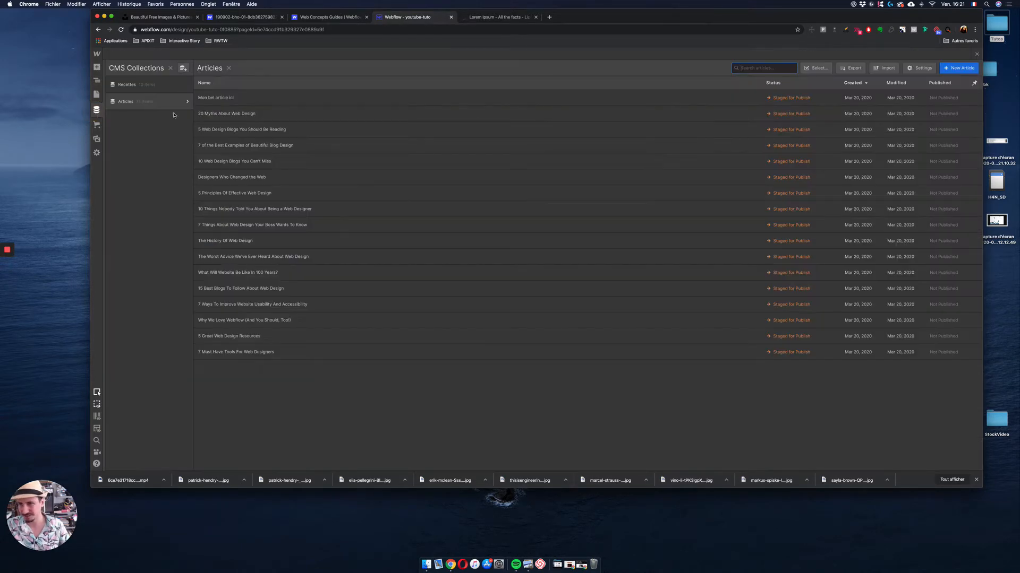
Step: Shorten the Extrait of "Mon bel article ici" to its first sentence repeated twice, save the article, and return to the page d'accueil design
left_click(223, 97)
scroll(809, 425, "down", 2)
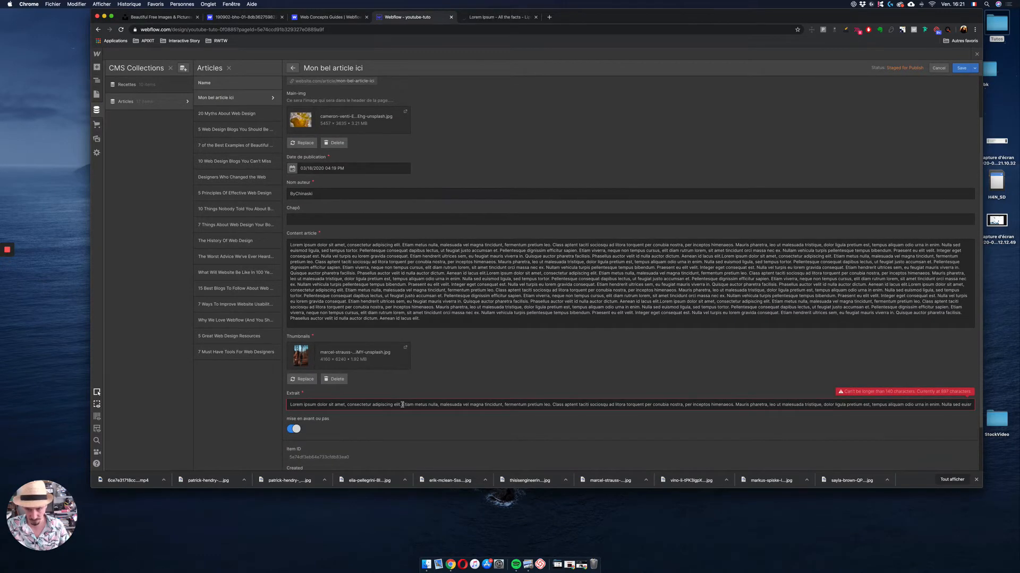
left_click_drag(414, 405, 971, 406)
key("BackSpace")
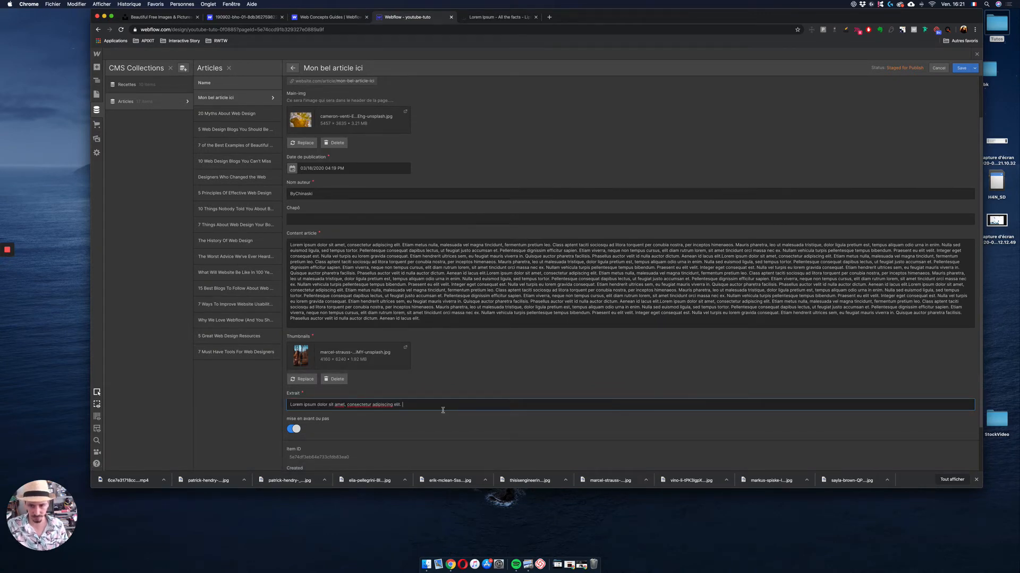
left_click(414, 404)
key("super+a")
key("super+c")
key("super+v")
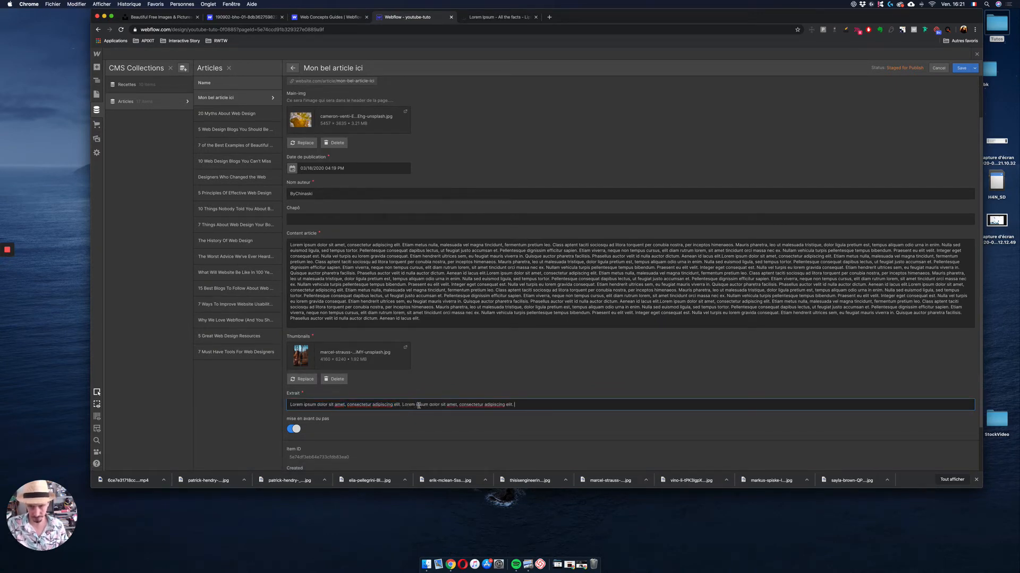
left_click(959, 69)
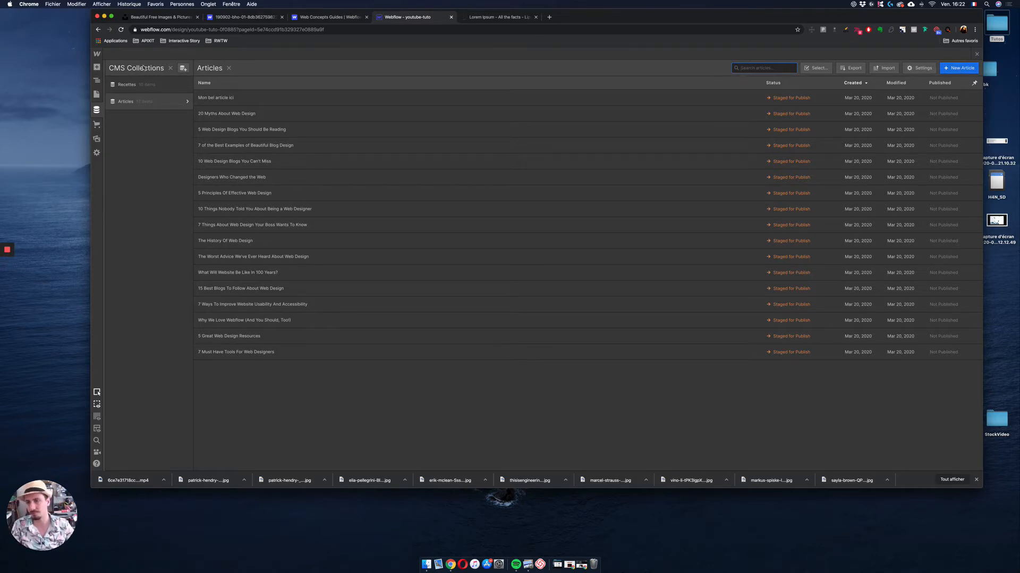
left_click(97, 94)
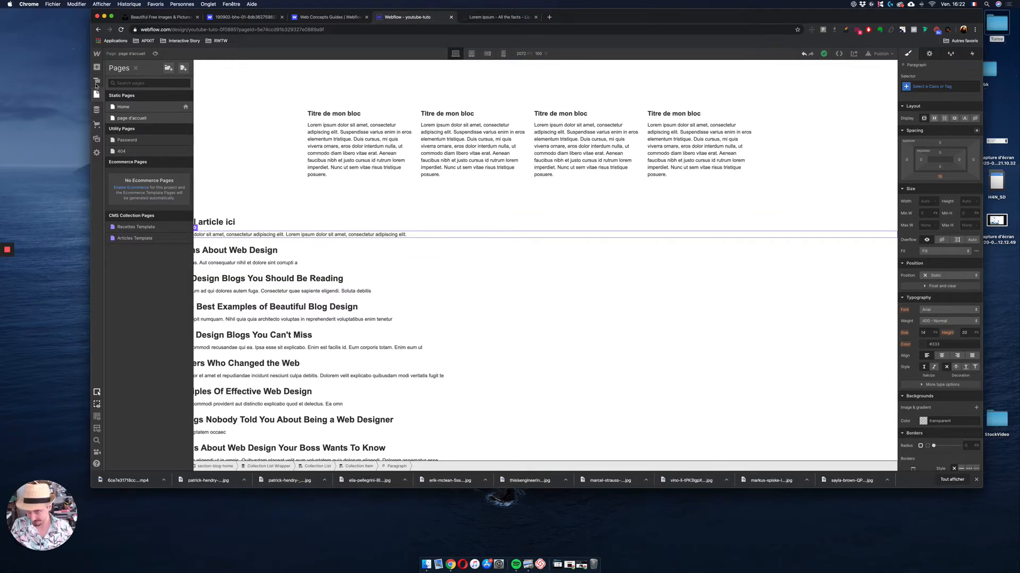
Step: Add an Image element above the heading in the collection item and display the element structure
key("super+e")
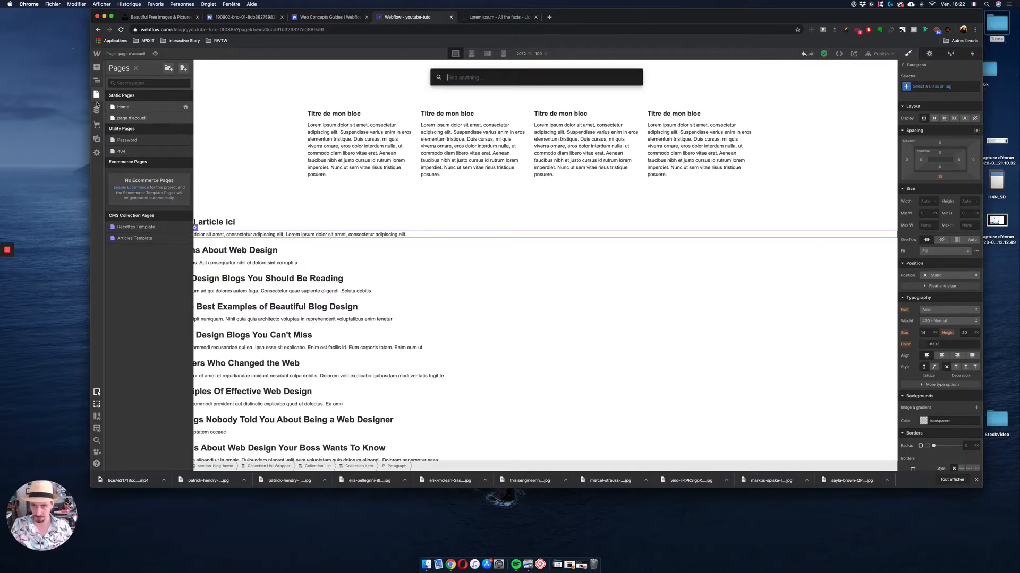
type("im")
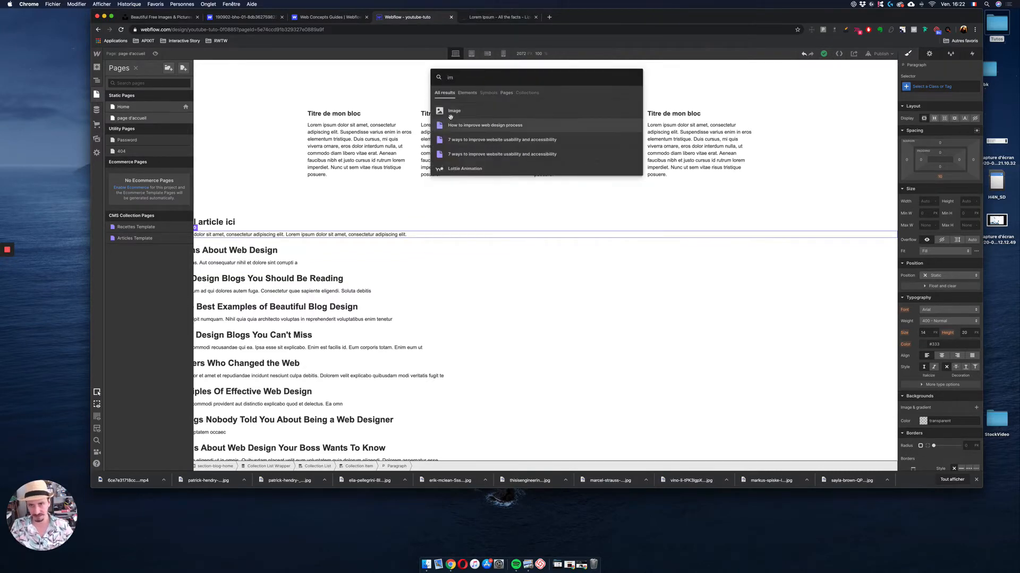
left_click(444, 115)
left_click_drag(395, 157, 230, 220)
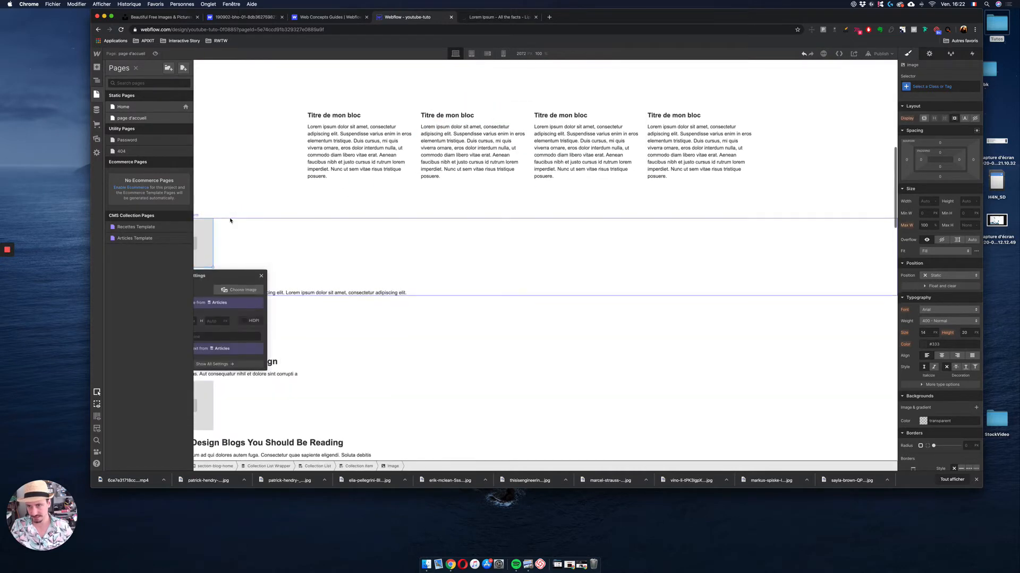
key("z")
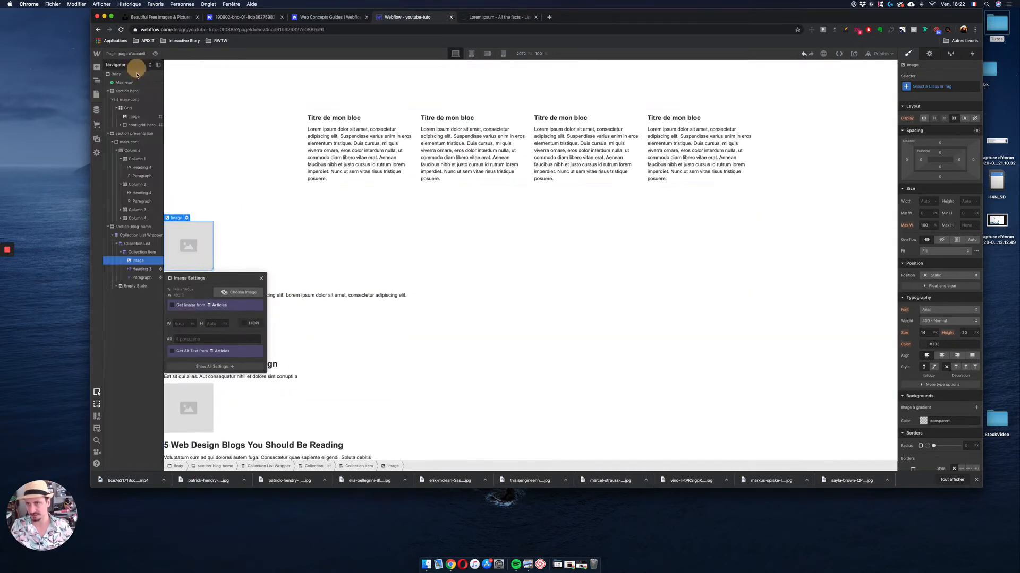
Step: Connect the new image to the Thumbnails field of Articles, and delete the image from the collection item
left_click(172, 305)
left_click(186, 314)
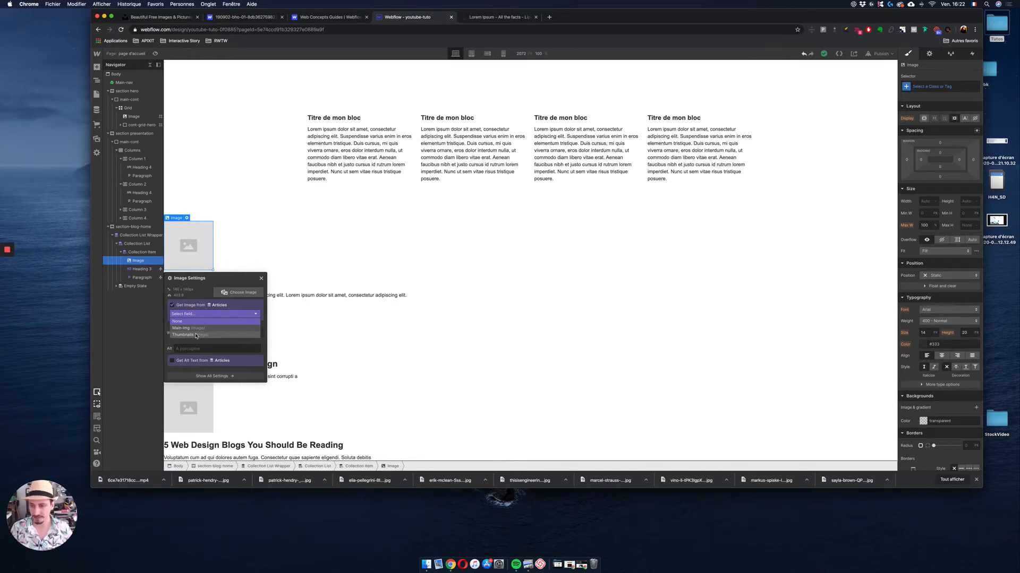
left_click(196, 336)
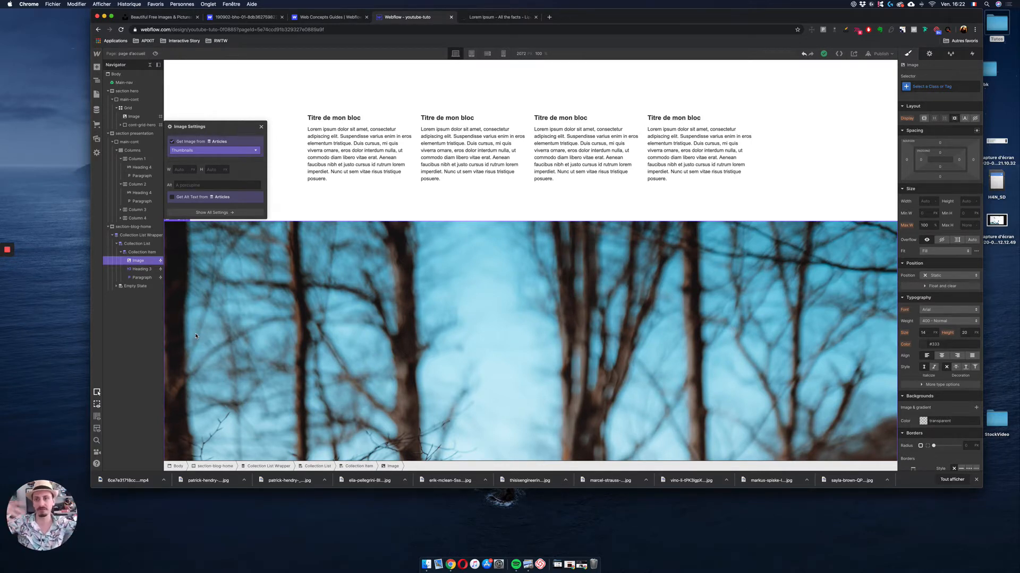
key("Delete")
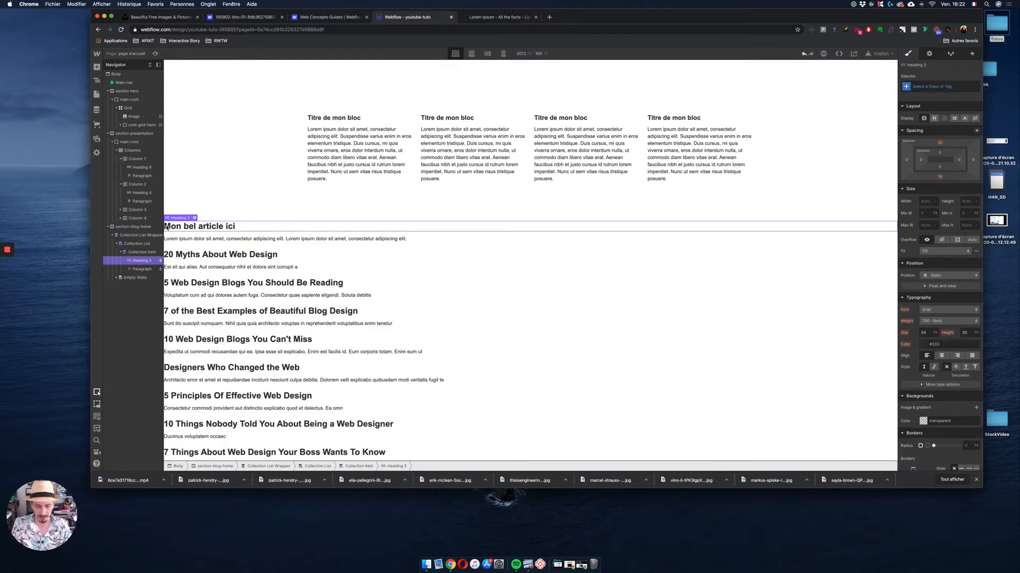
Step: Add a Div Block above the heading in the collection item
key("super+e")
type("div")
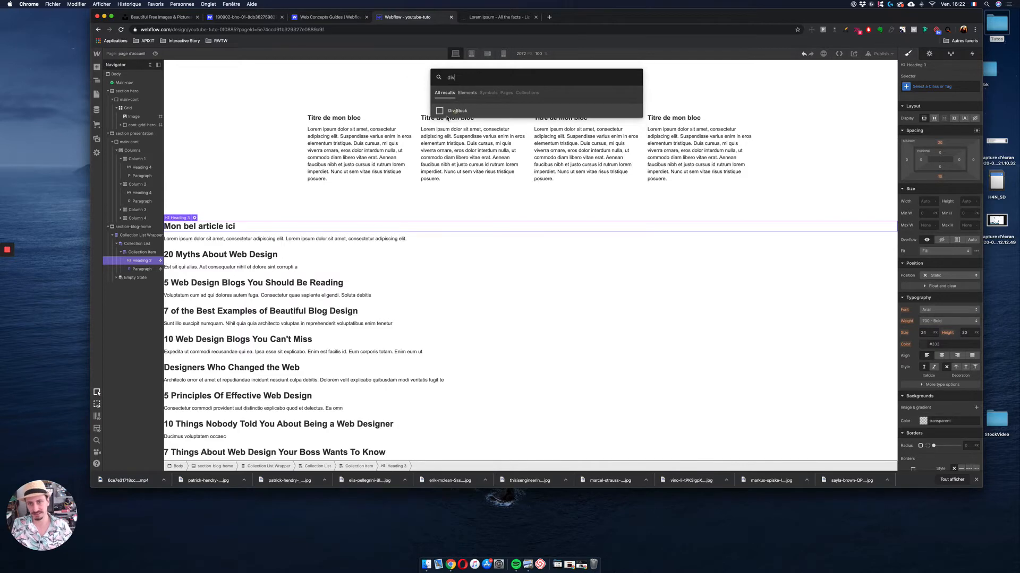
left_click(457, 110)
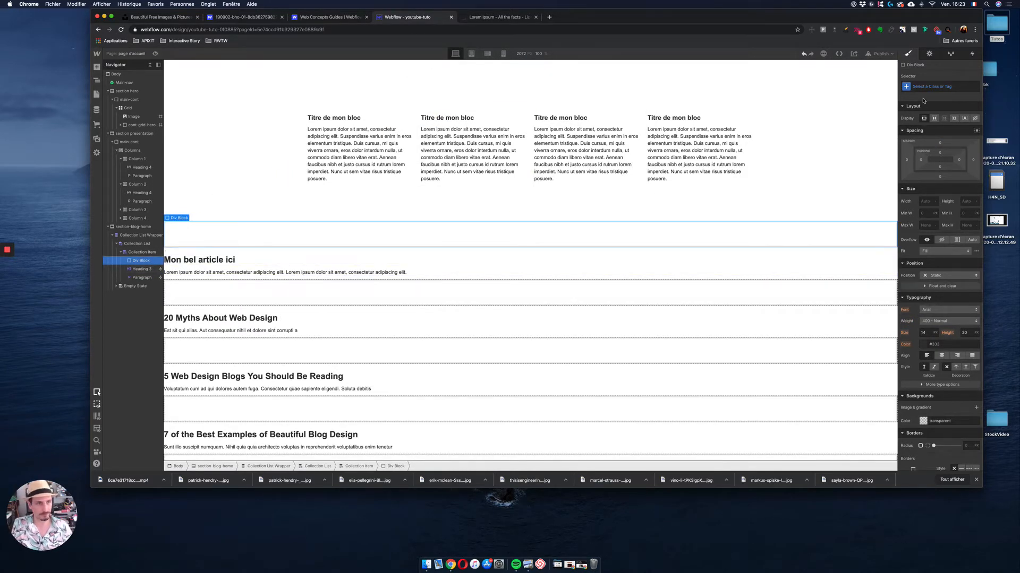
Step: Give the div block the new class thumbnails-img and set its width to 20%
left_click(937, 86)
type("thumbnails-img")
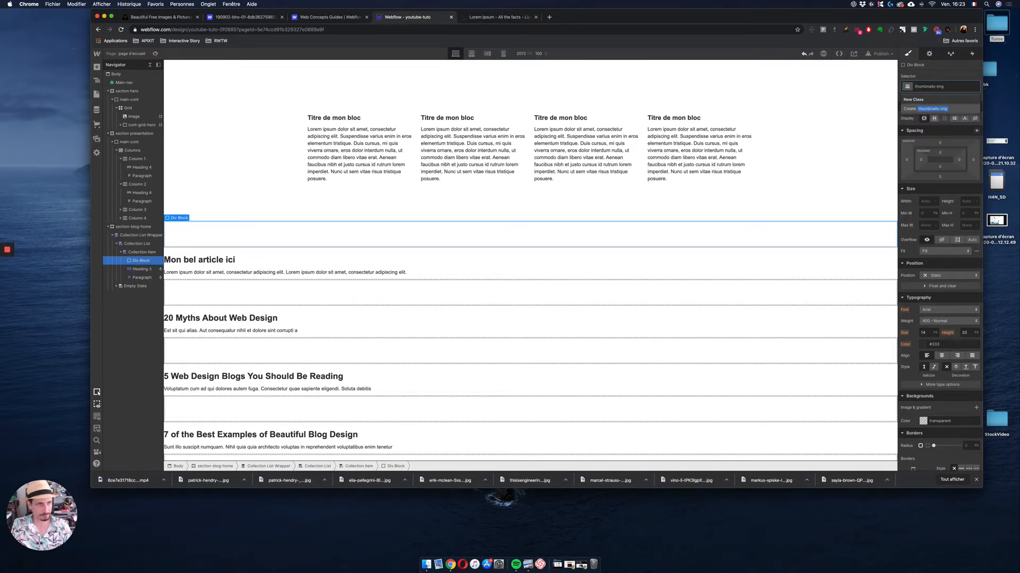
key("Return")
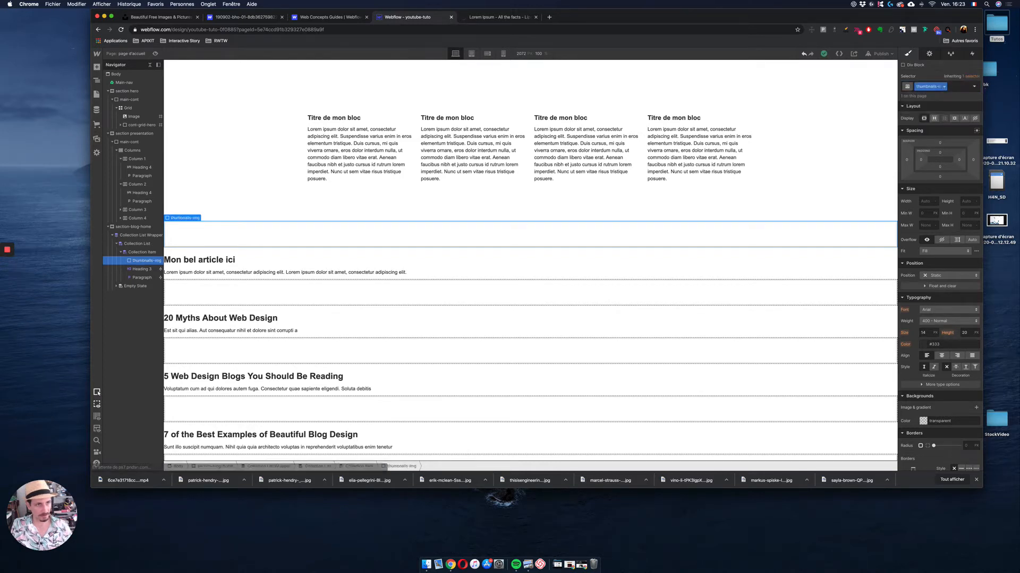
left_click(929, 202)
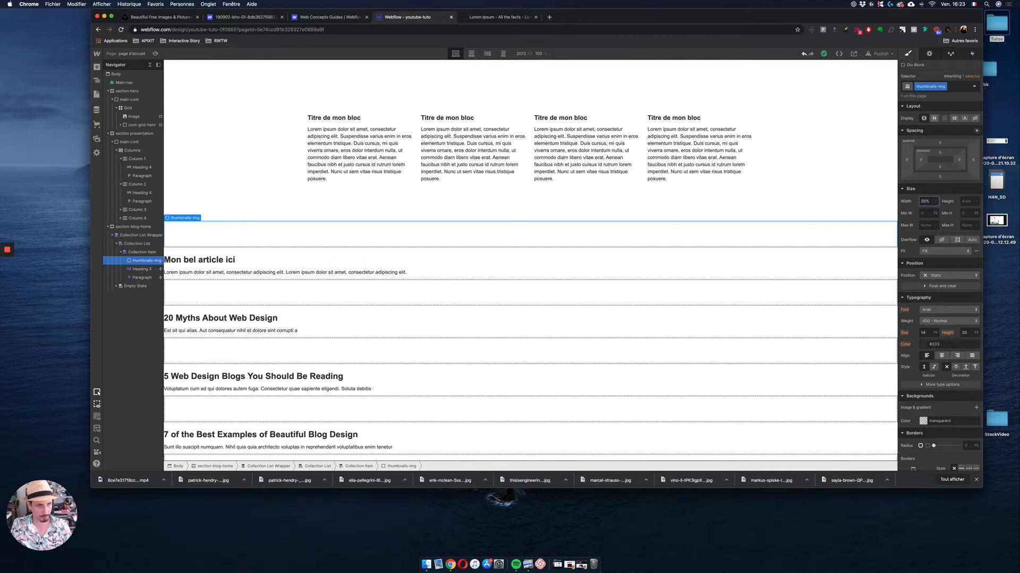
key("Return")
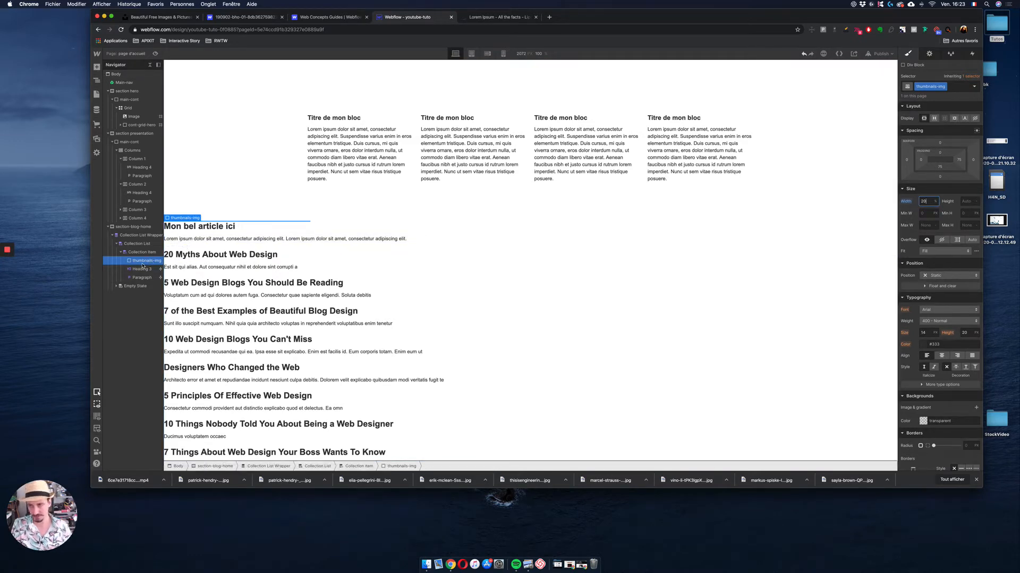
Step: Add an Image inside the thumbnails-img div block and connect it to the Thumbnails field of Articles
left_click(533, 312)
key("super+e")
type("im")
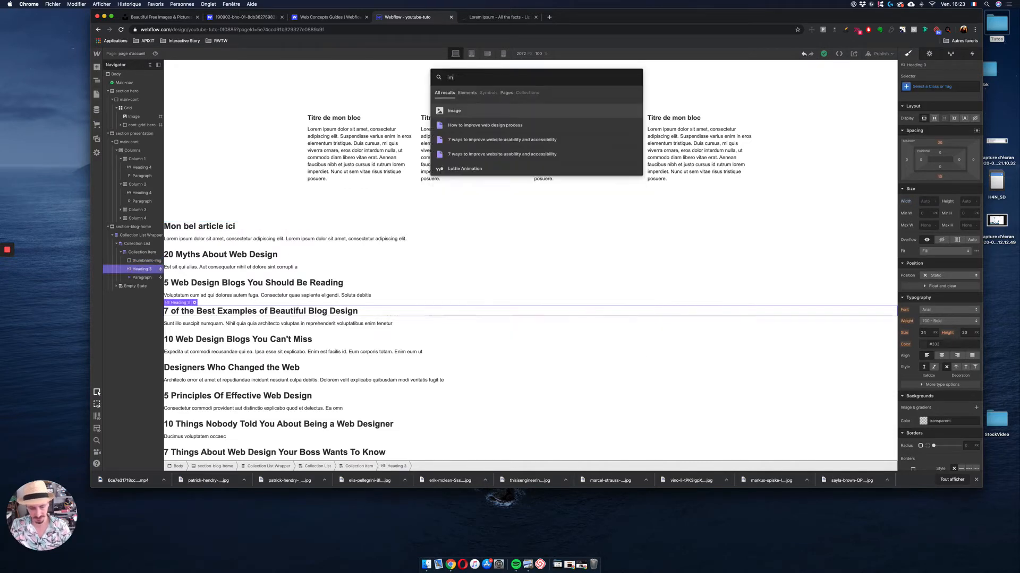
left_click_drag(454, 111, 145, 268)
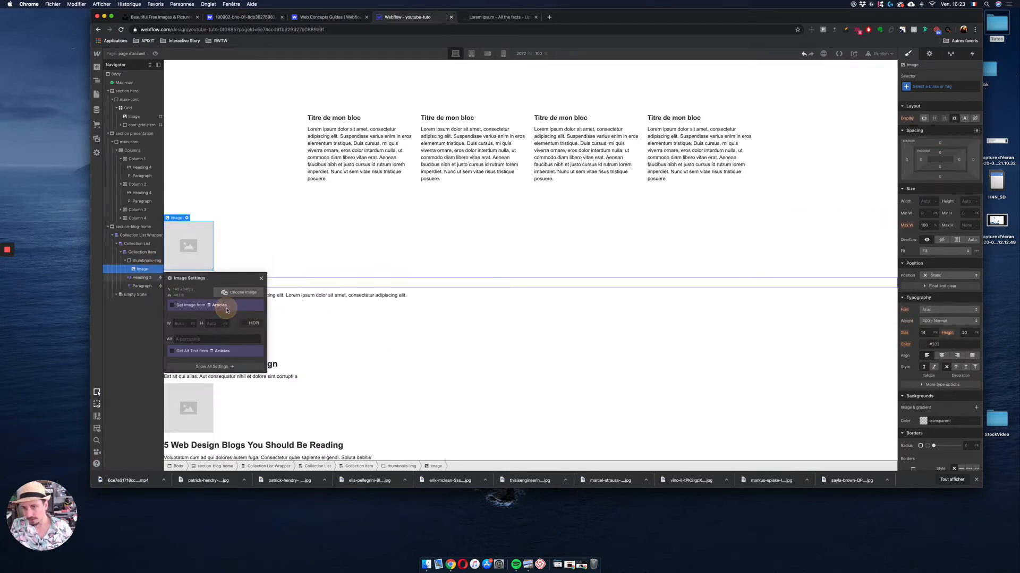
left_click(179, 307)
left_click(187, 314)
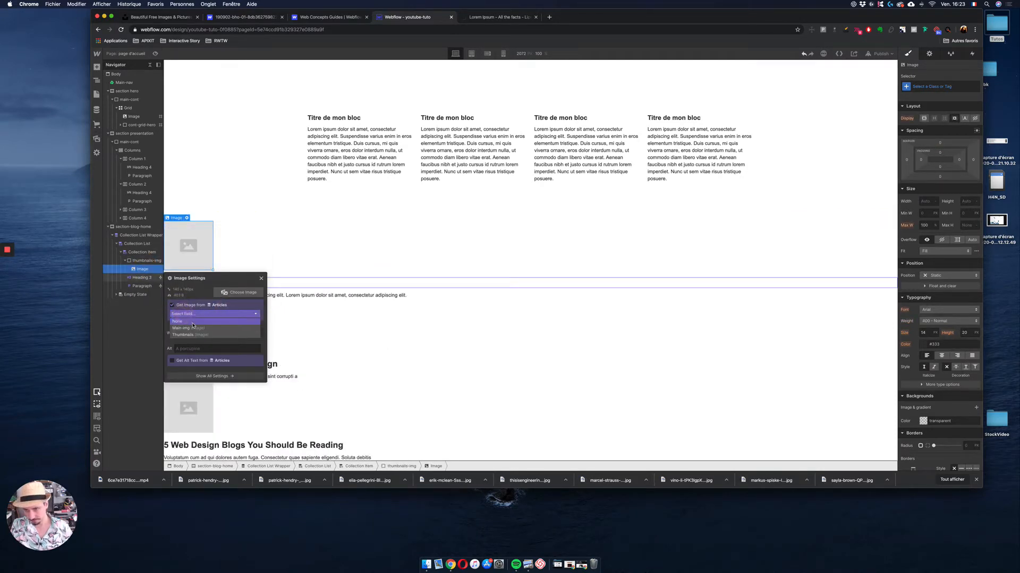
left_click(195, 335)
Step: Examine the article thumbnails throughout the collection list and compare their heights and proportions
scroll(243, 344, "down", 10)
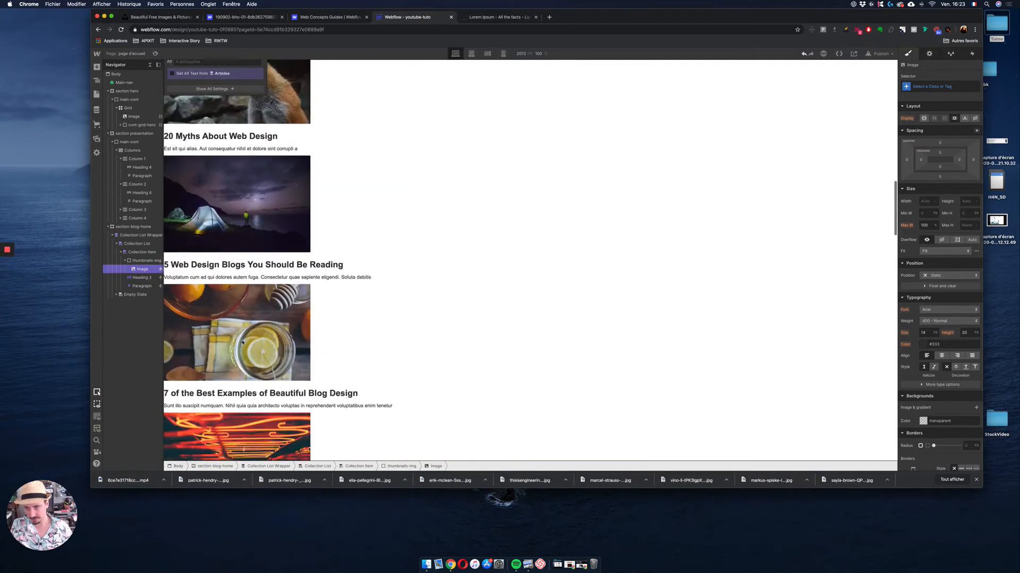
scroll(243, 345, "down", 15)
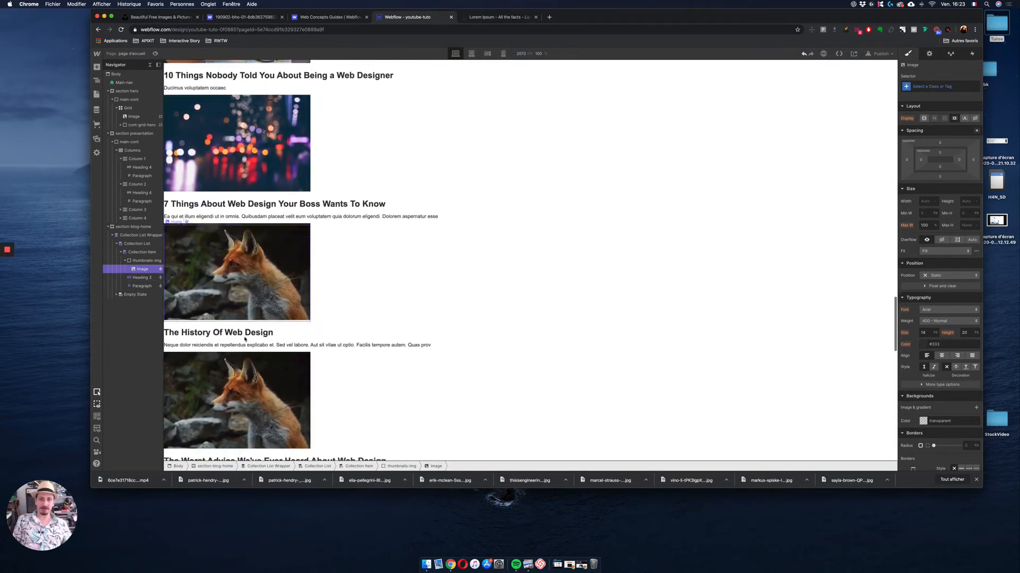
scroll(245, 338, "down", 3)
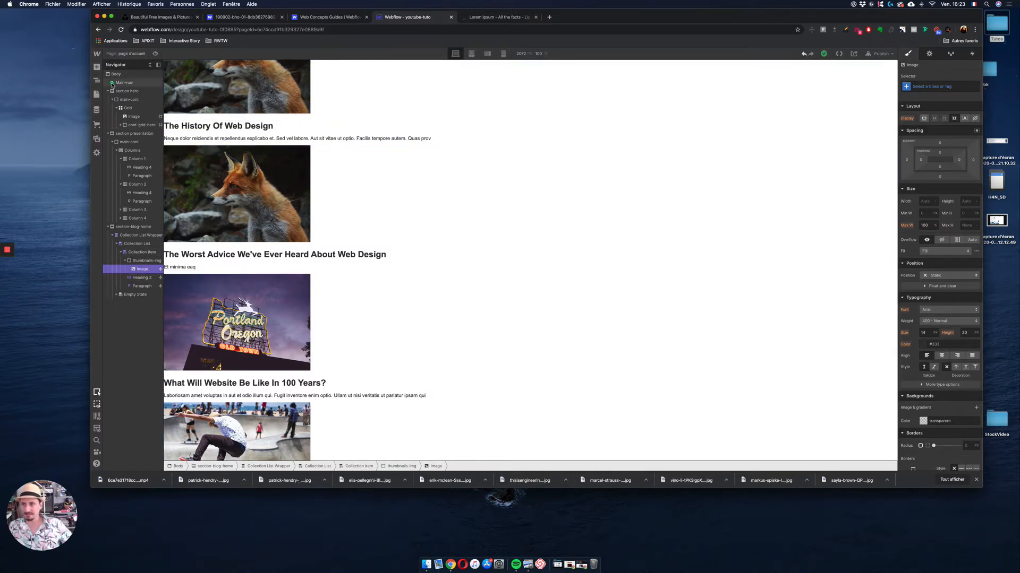
left_click(97, 81)
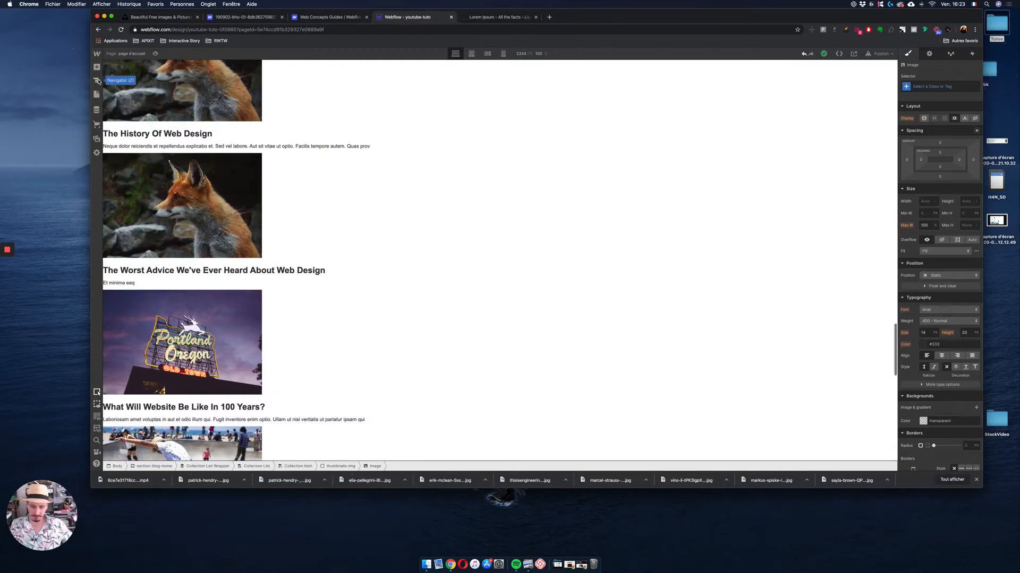
scroll(233, 177, "down", 12)
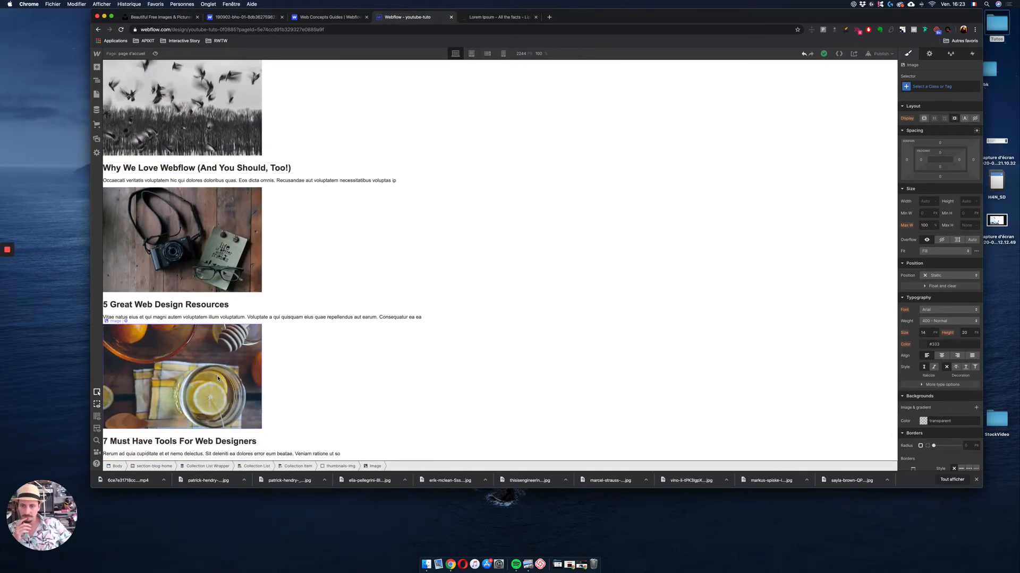
scroll(217, 375, "up", 20)
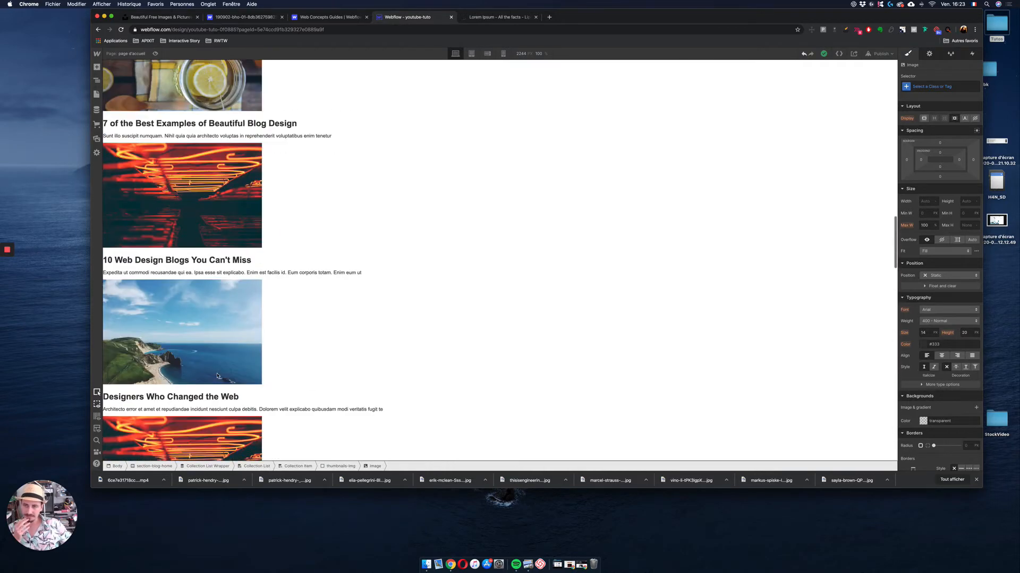
scroll(217, 376, "up", 1)
scroll(219, 375, "down", 1)
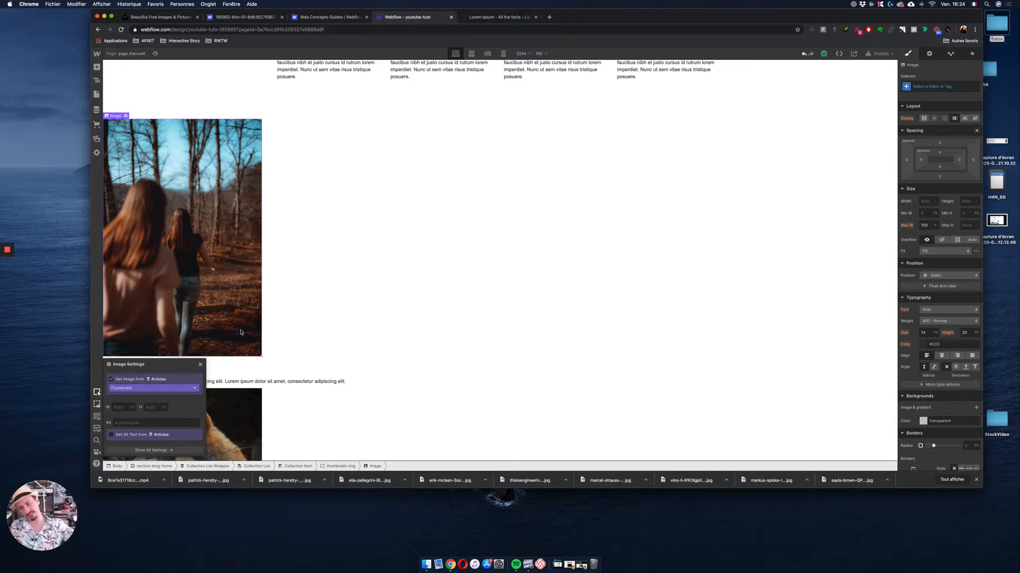
scroll(240, 333, "down", 5)
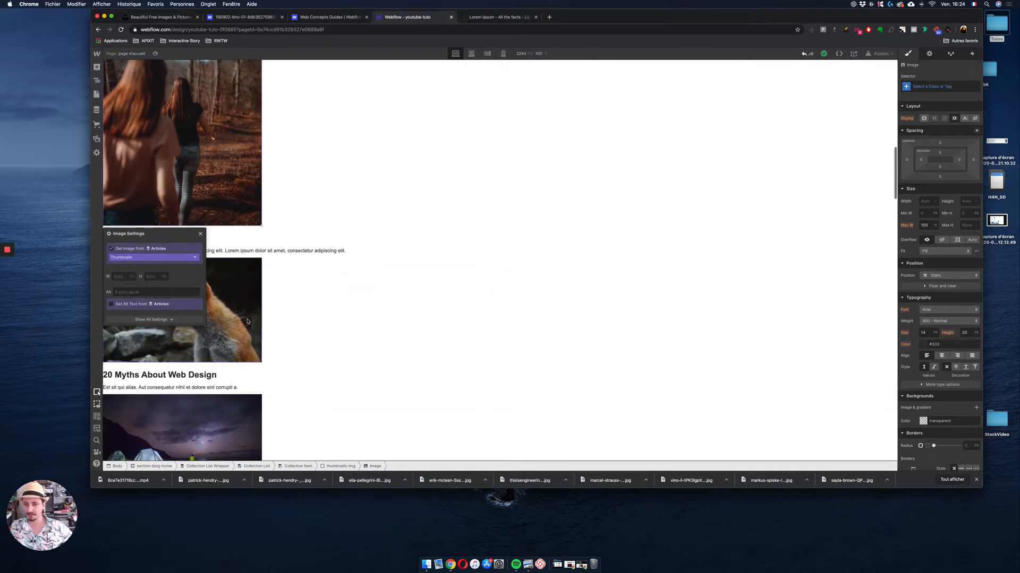
left_click(249, 240)
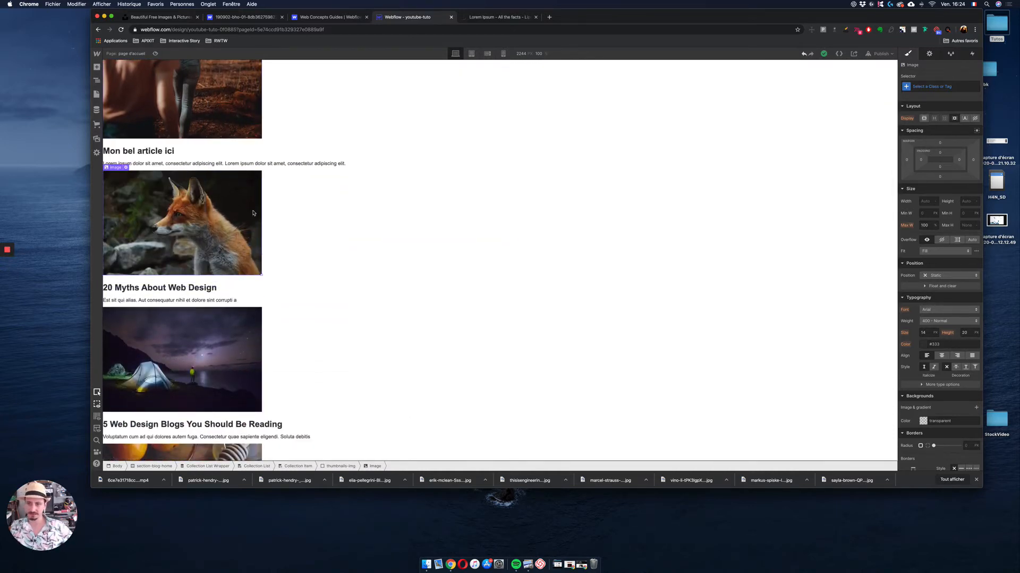
left_click(243, 350)
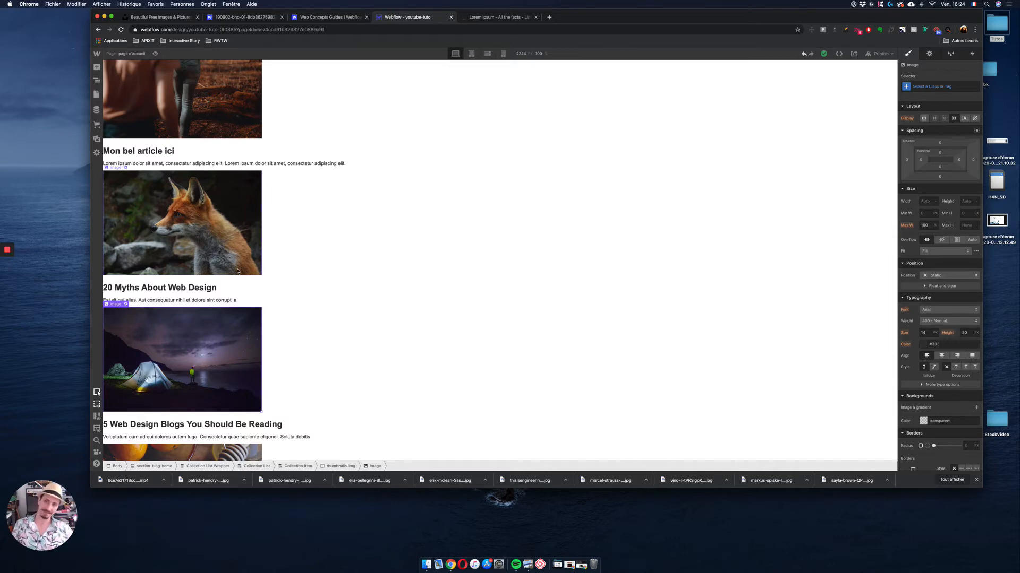
scroll(222, 263, "up", 5)
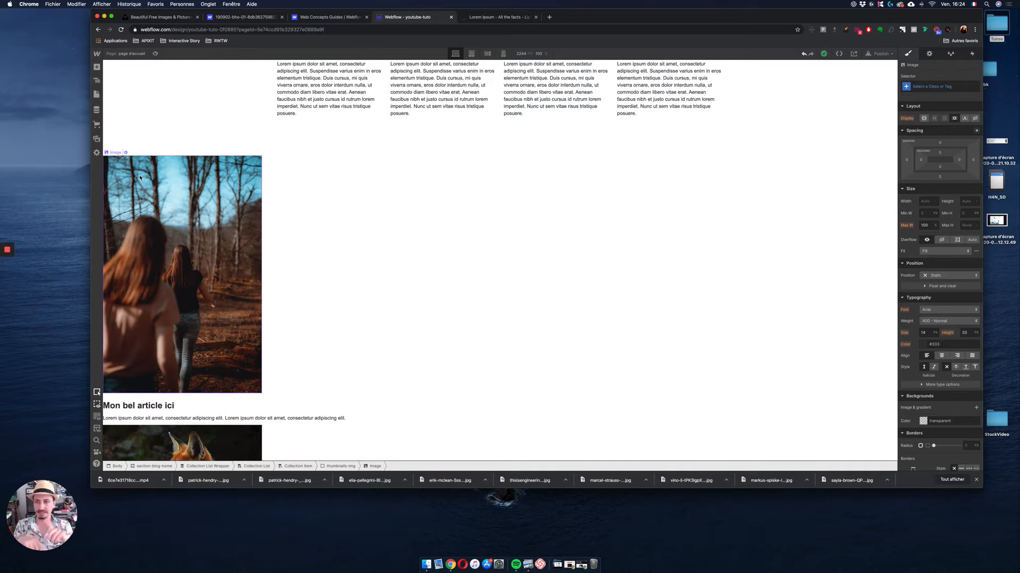
Step: Remove the image from the thumbnails-img div block and set the block's height to 300 px
left_click(97, 82)
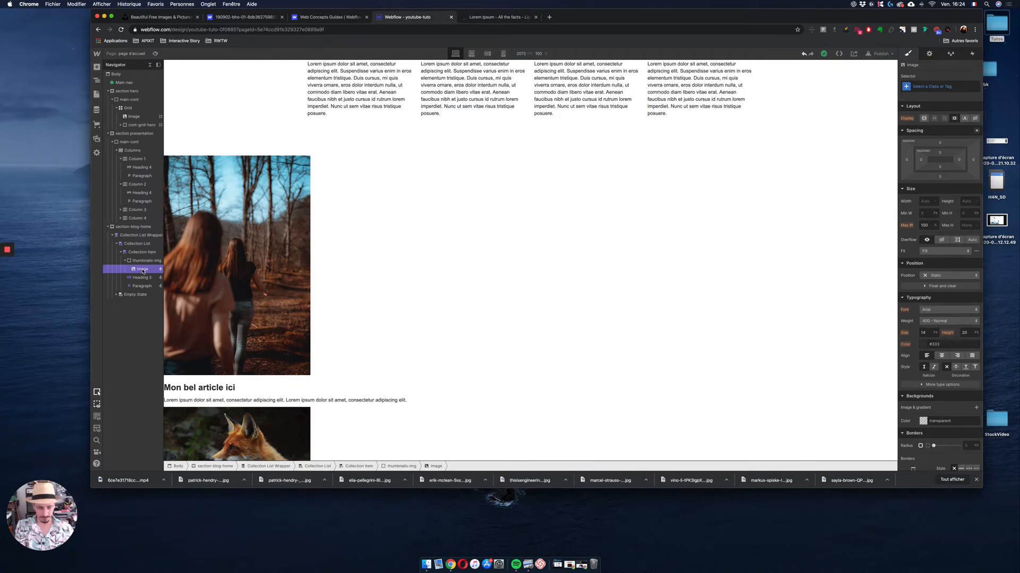
key("Delete")
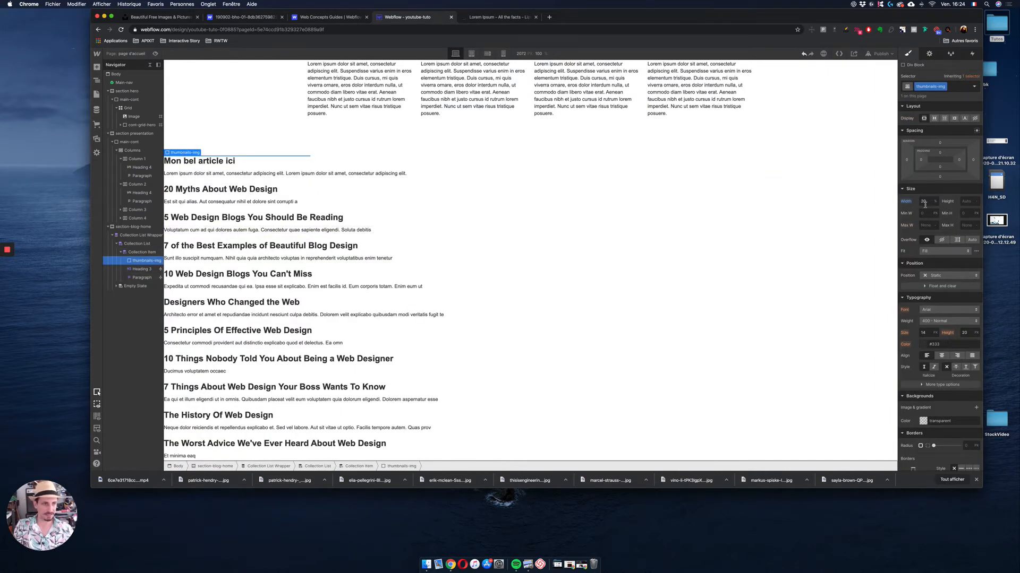
left_click(968, 201)
type("300px")
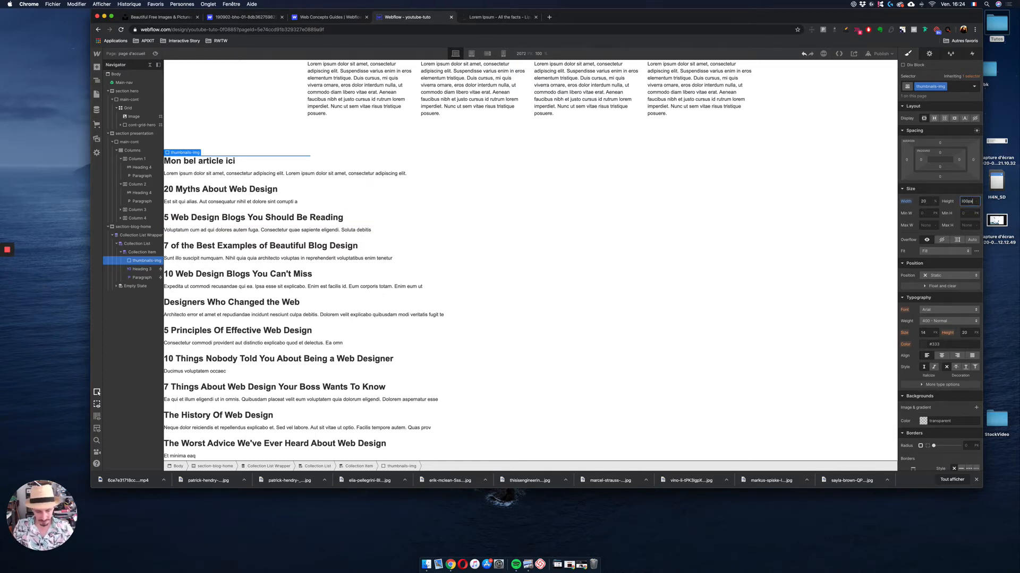
key("Return")
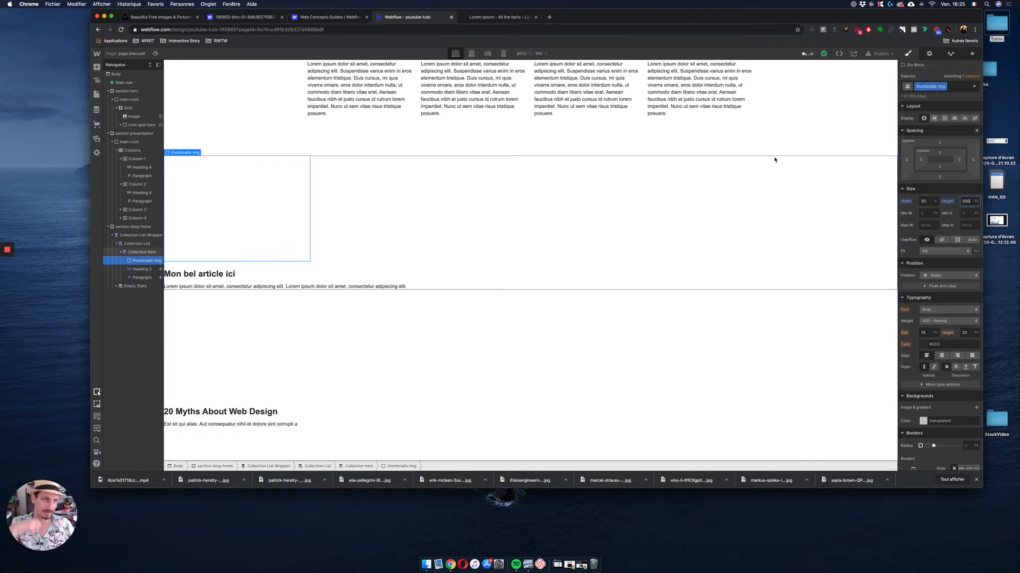
Step: Have the thumbnails-img div block get its background image from the Thumbnails field of Articles
left_click(930, 54)
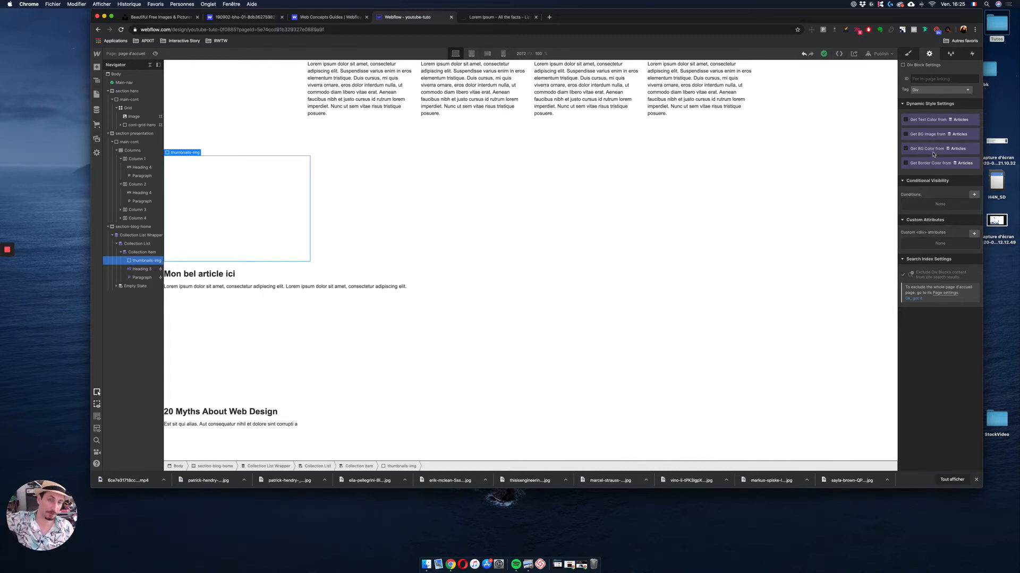
left_click(908, 136)
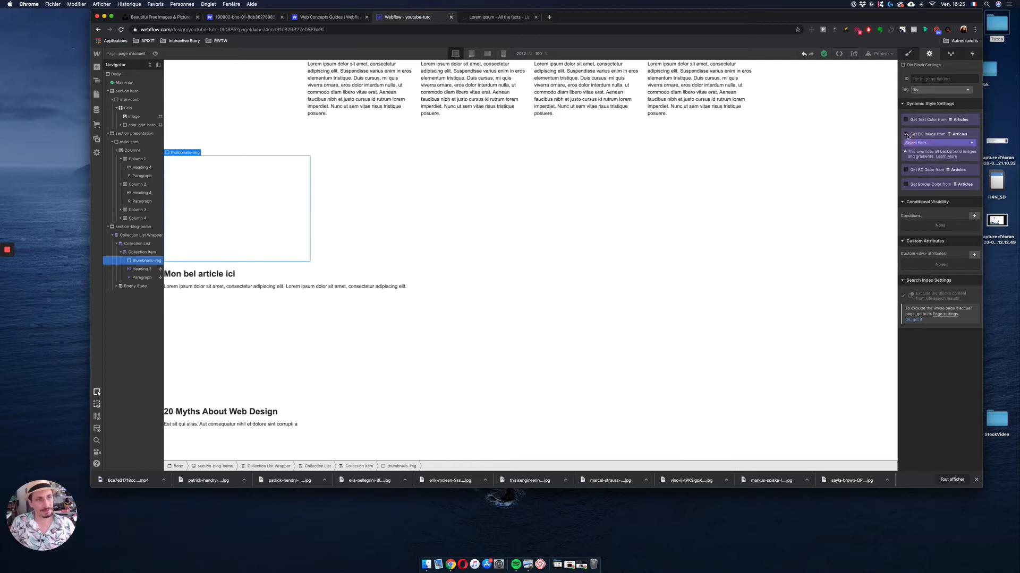
left_click(917, 143)
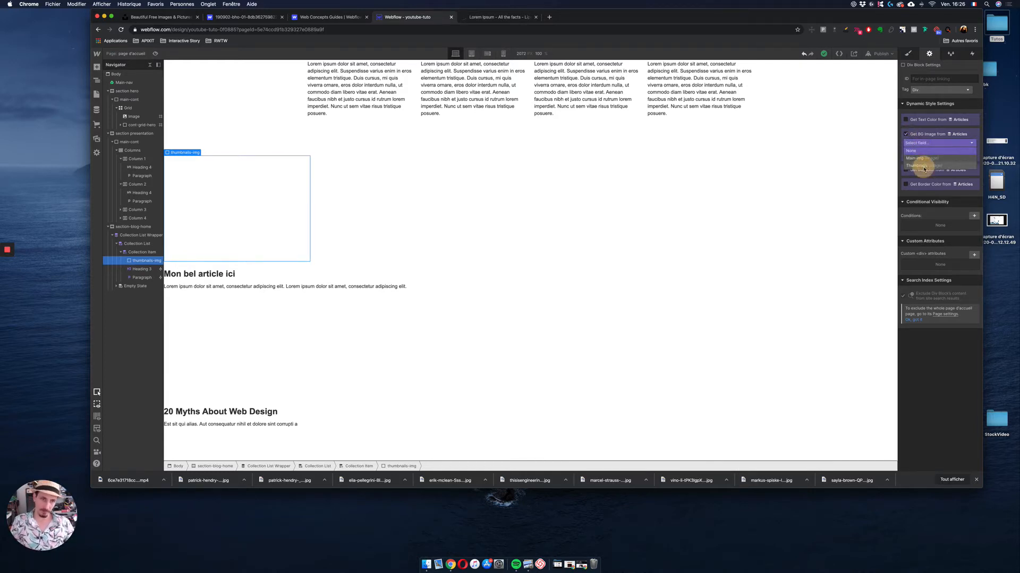
left_click(923, 165)
Step: Examine how the background thumbnails are sized and cropped throughout the article list
scroll(238, 227, "down", 20)
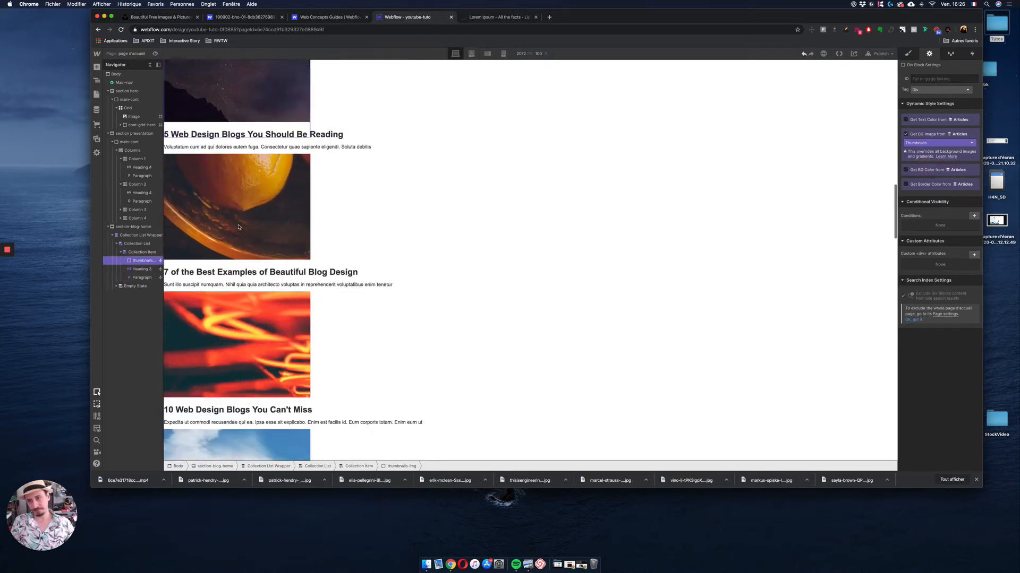
scroll(238, 228, "down", 20)
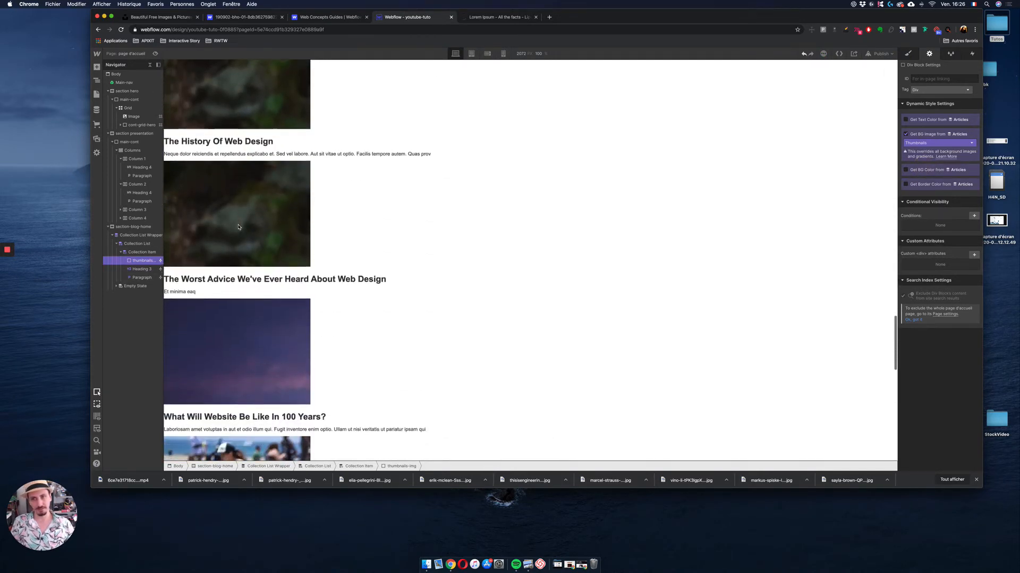
scroll(238, 227, "down", 4)
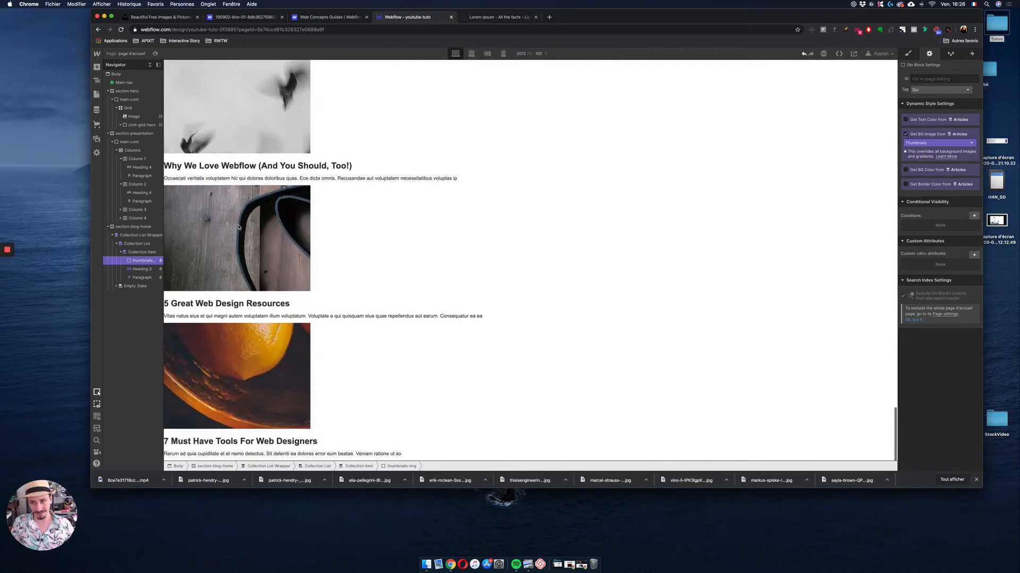
scroll(237, 228, "up", 10)
scroll(238, 228, "up", 12)
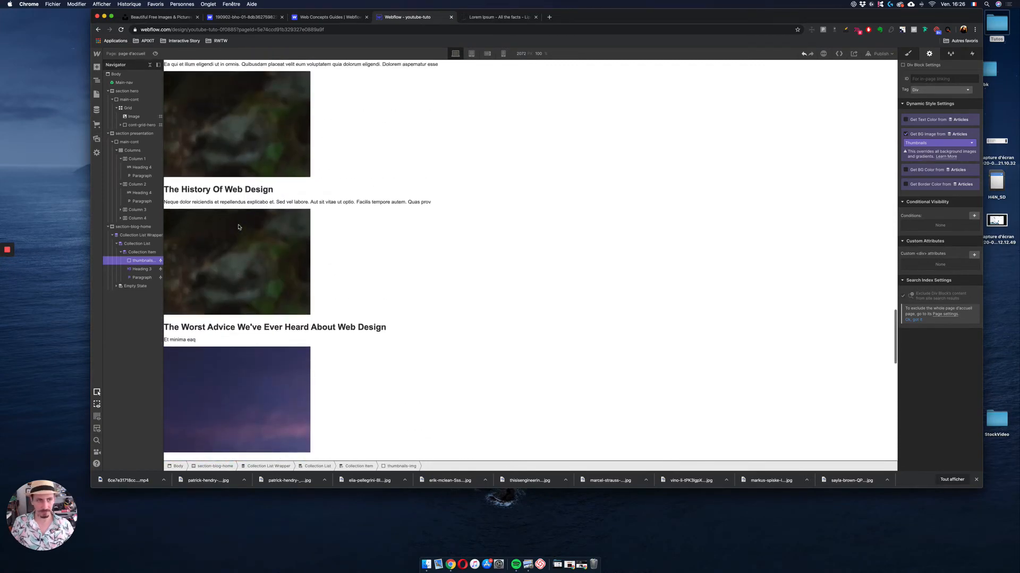
scroll(238, 227, "up", 15)
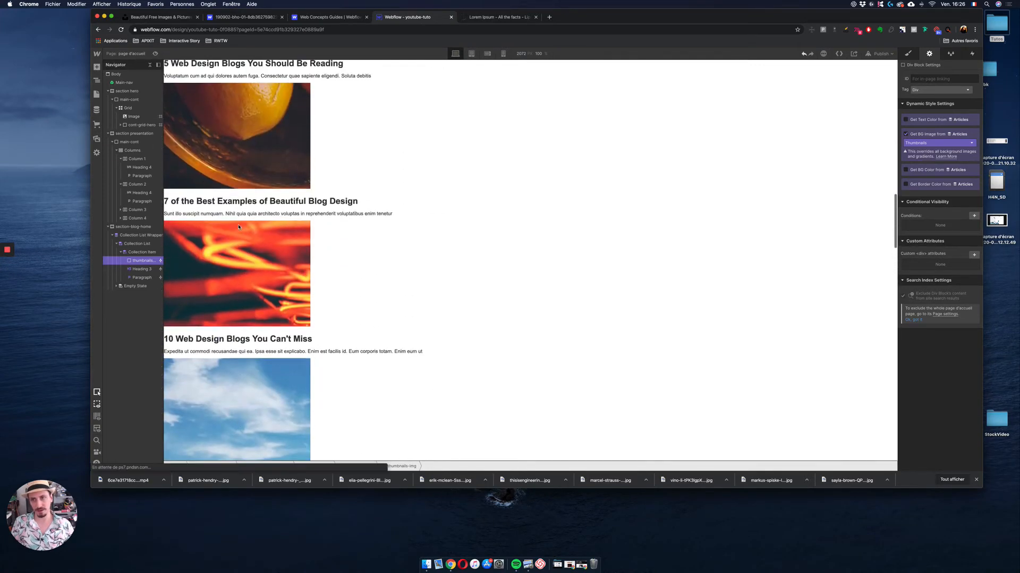
scroll(237, 228, "up", 4)
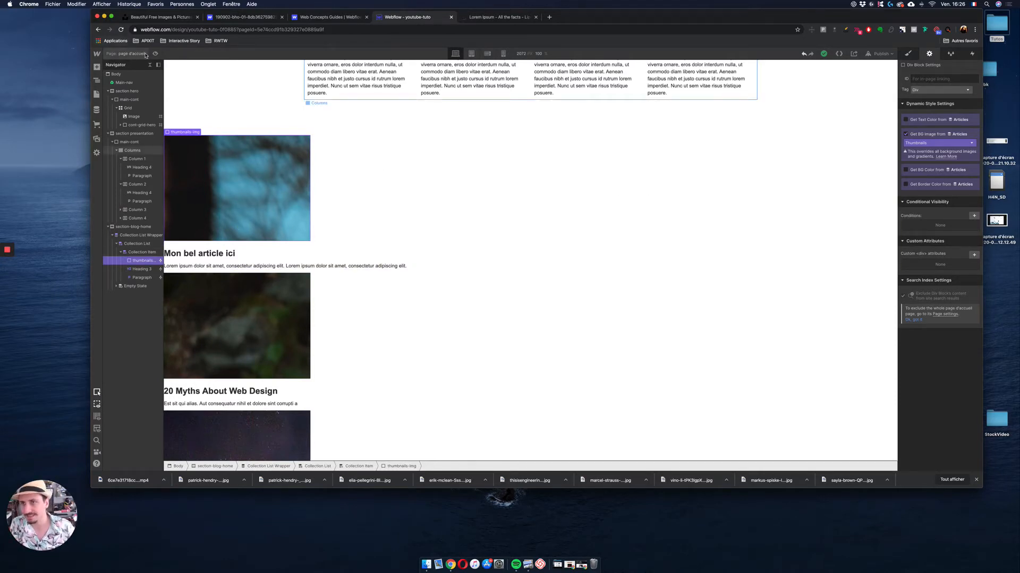
Step: Add a background image style to the thumbnails-img block with its size set to Cover and its position centred
left_click(271, 301)
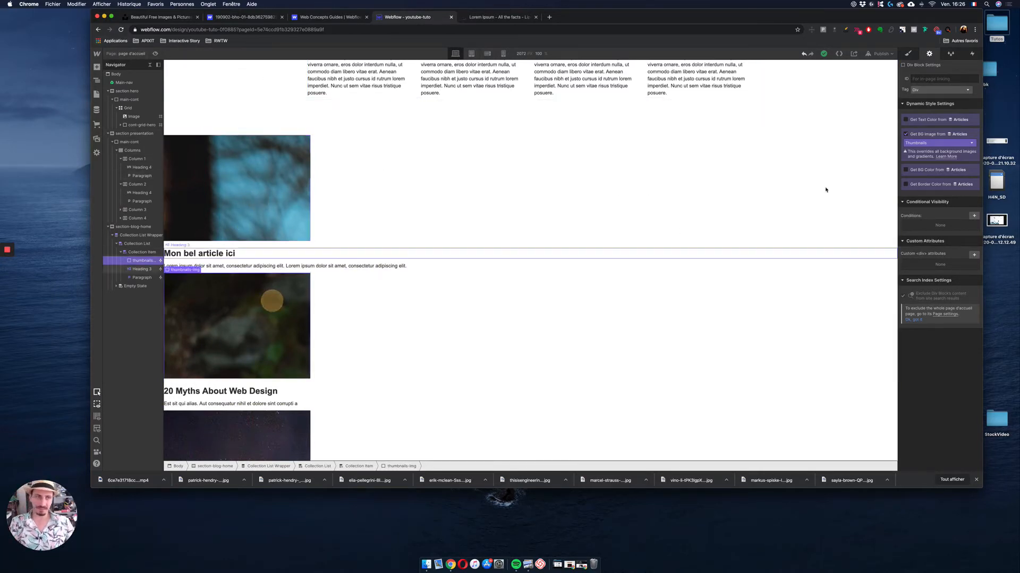
left_click(908, 53)
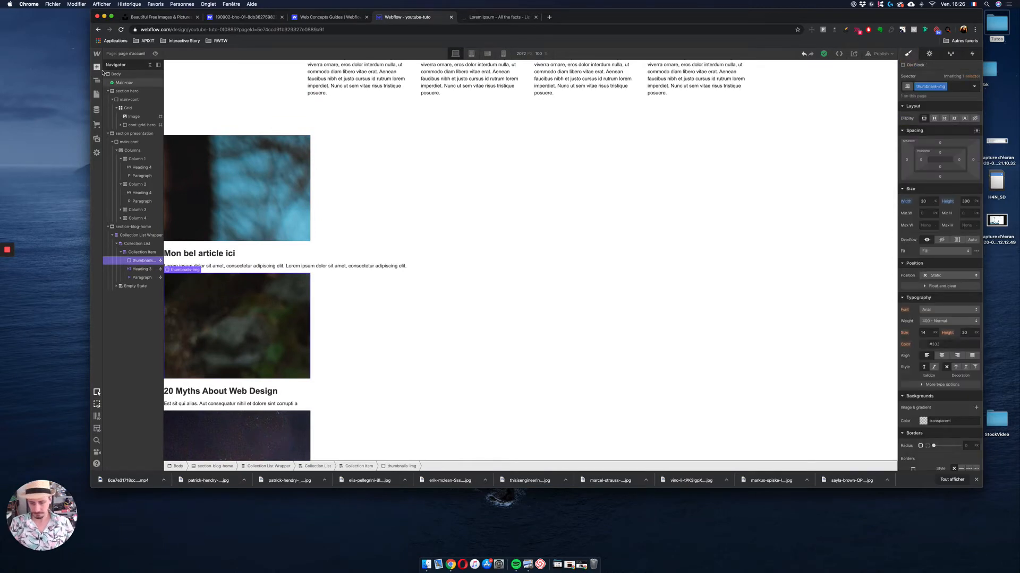
left_click(98, 69)
left_click(191, 201)
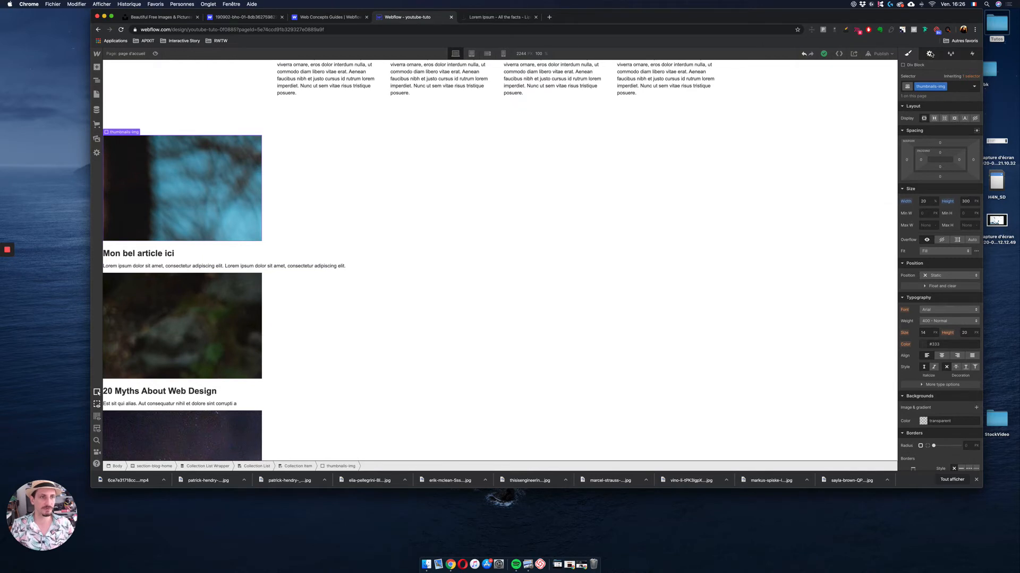
left_click(930, 54)
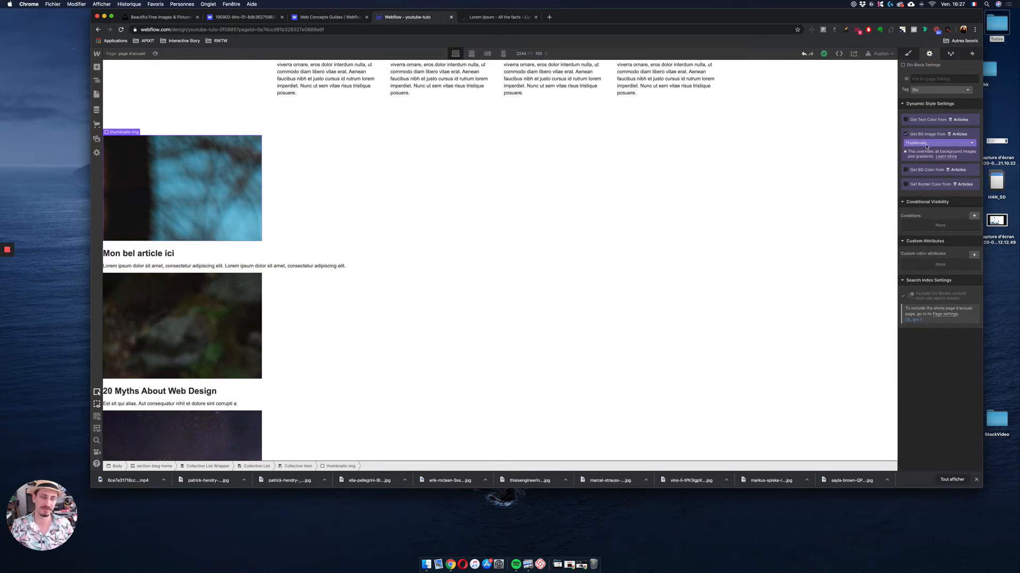
left_click(908, 54)
scroll(931, 330, "down", 3)
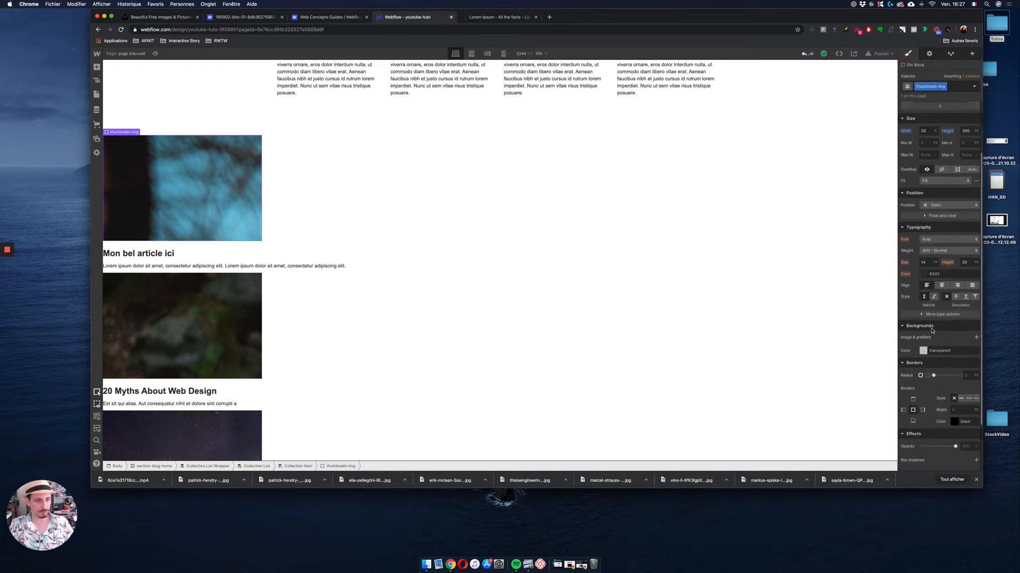
left_click(977, 338)
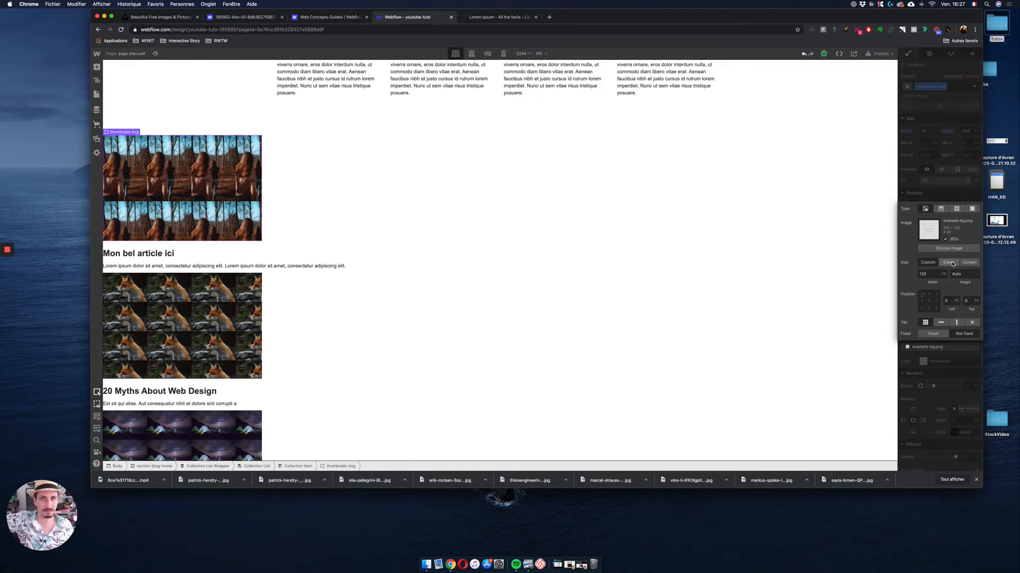
left_click(951, 263)
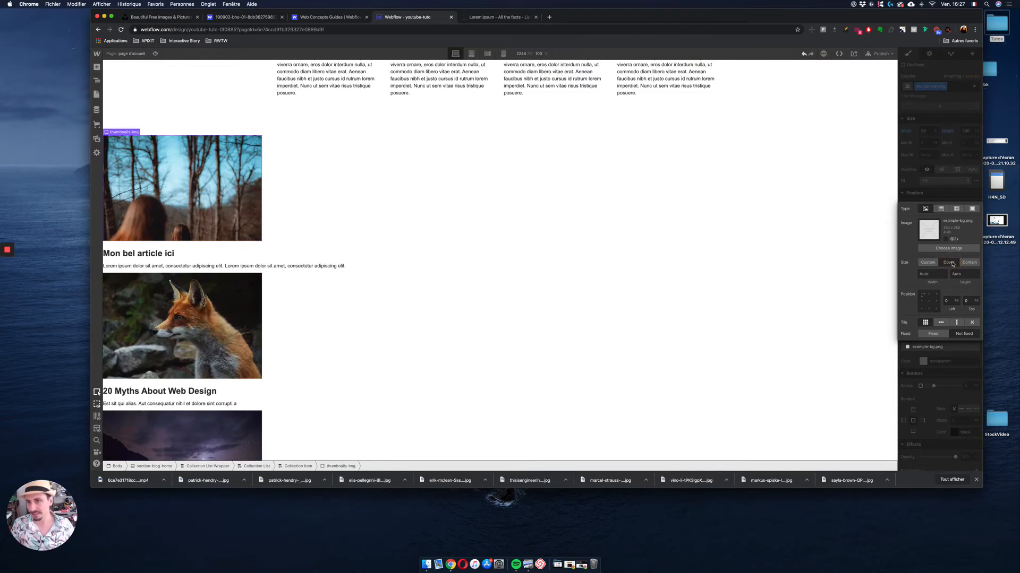
left_click(929, 302)
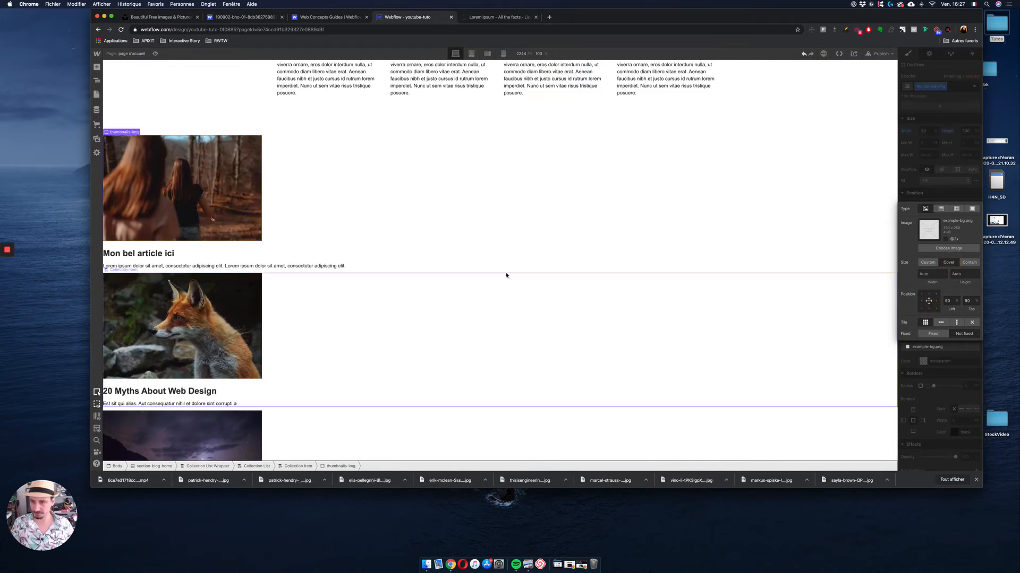
Step: Check the framing and uniform size of the article thumbnails down the whole collection list
scroll(268, 326, "down", 15)
scroll(267, 326, "down", 20)
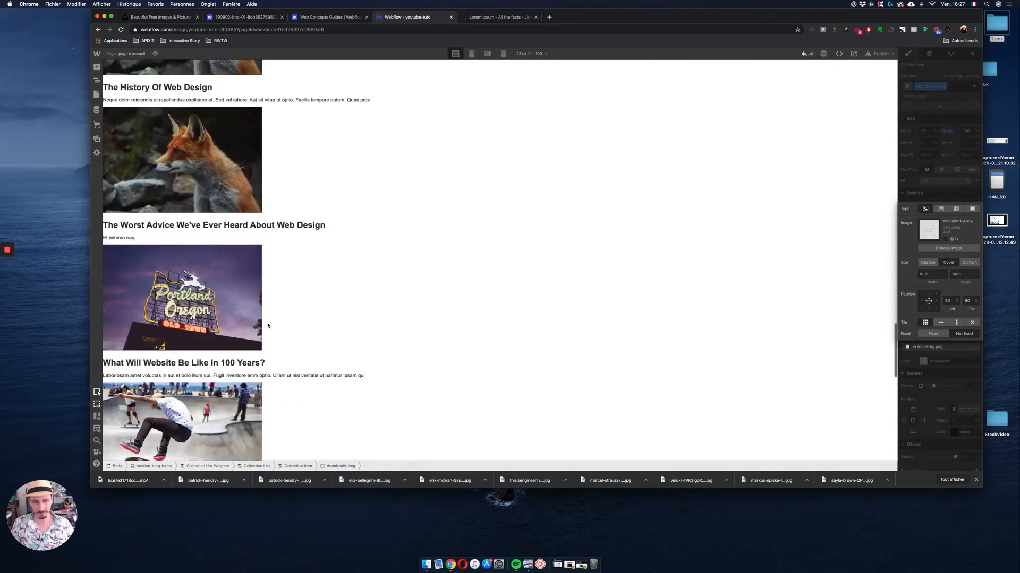
scroll(277, 324, "up", 20)
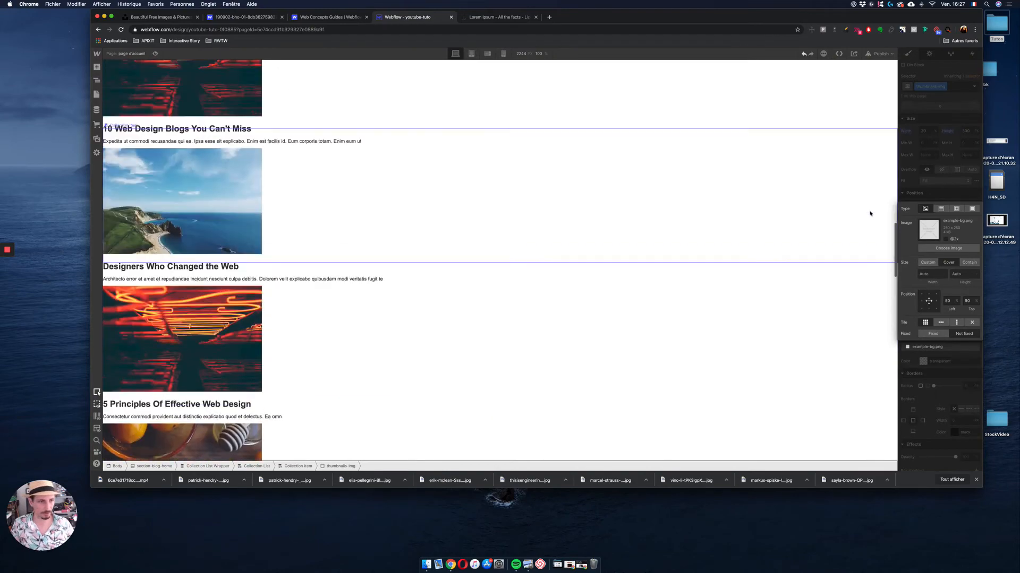
scroll(276, 225, "up", 20)
scroll(282, 233, "down", 15)
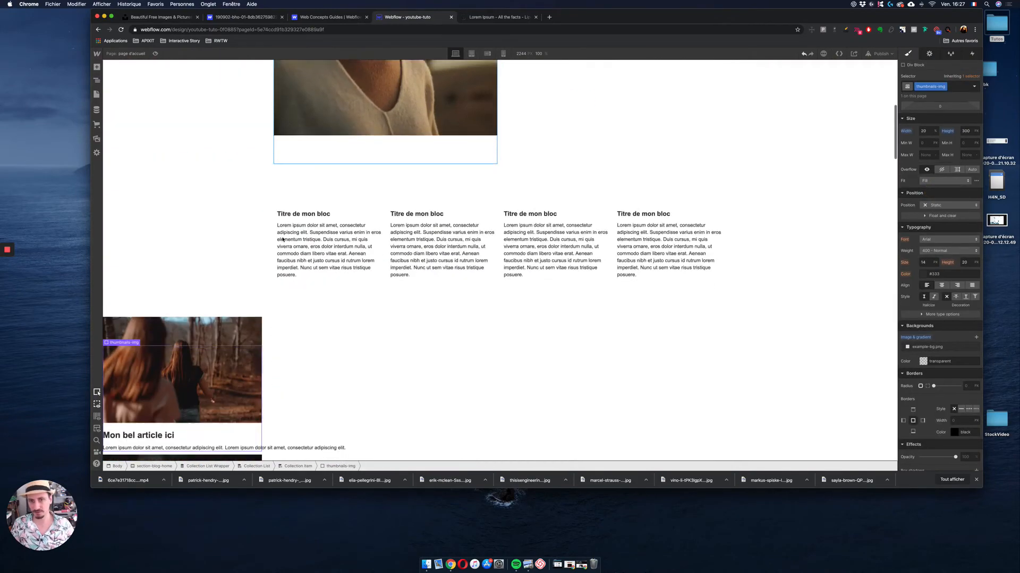
scroll(283, 239, "up", 3)
scroll(282, 239, "up", 2)
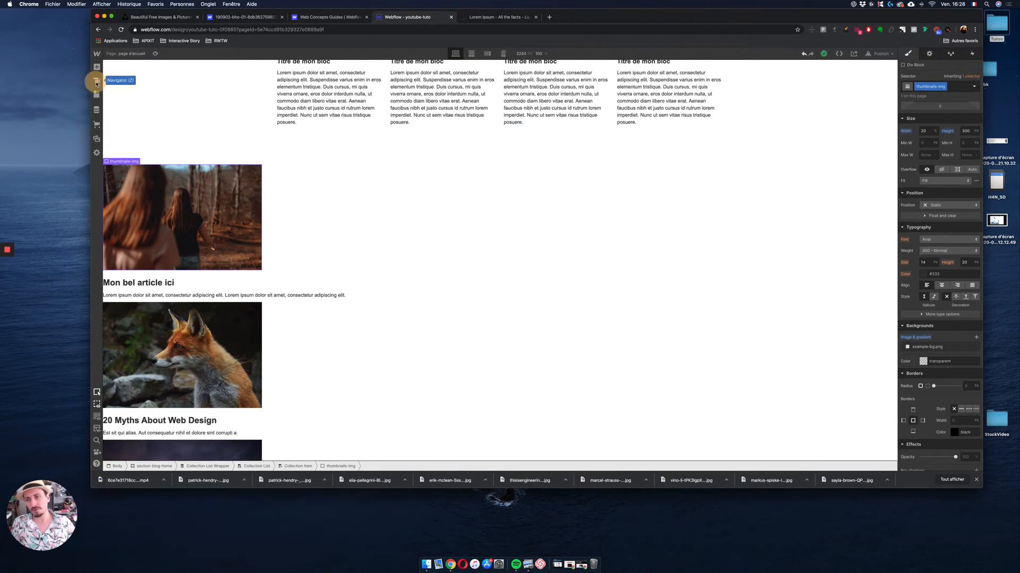
Step: Try the two-column and full-width layouts on the Collection List Wrapper and settle on three columns
left_click(96, 82)
left_click(140, 236)
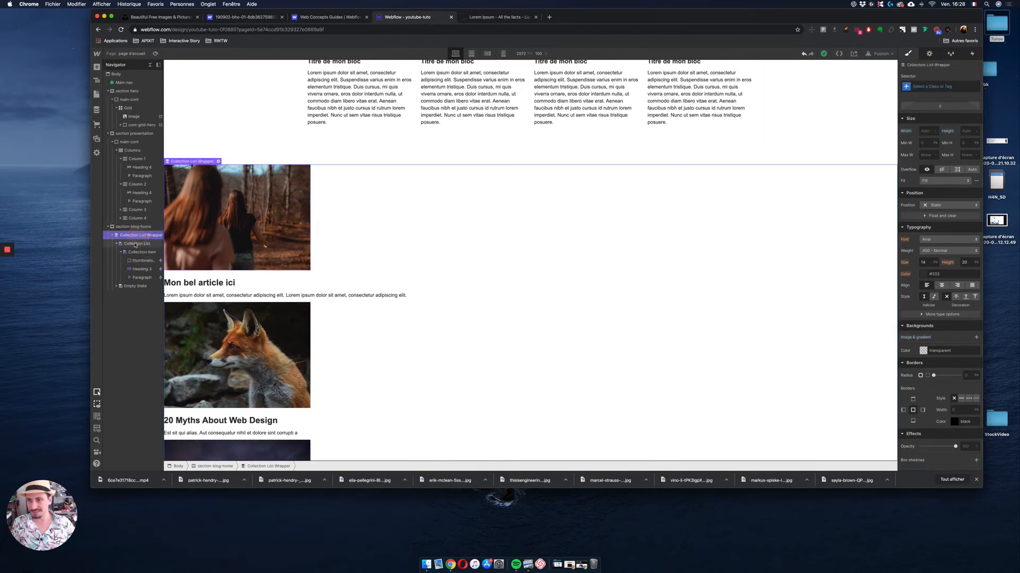
left_click(117, 245)
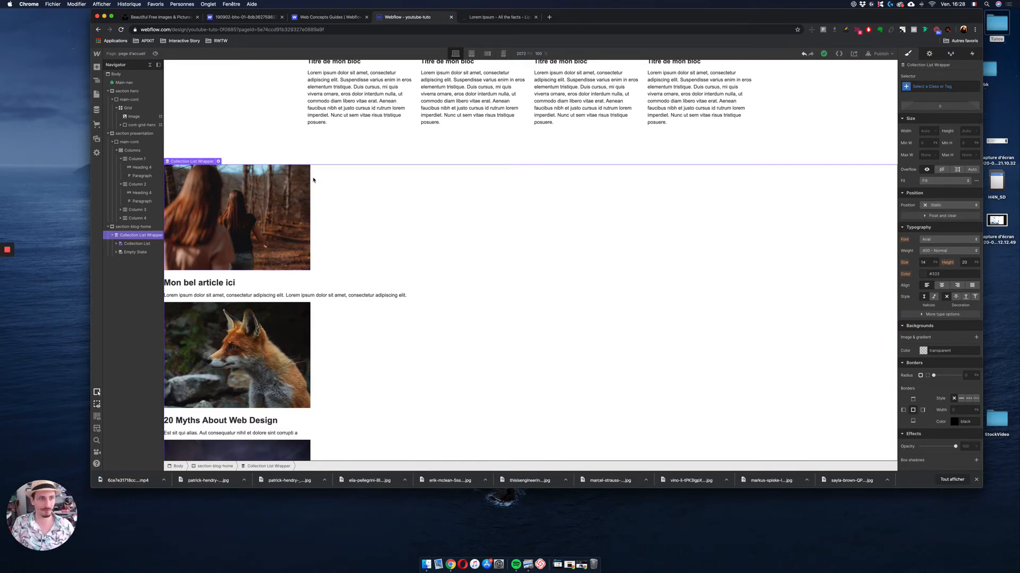
left_click(929, 55)
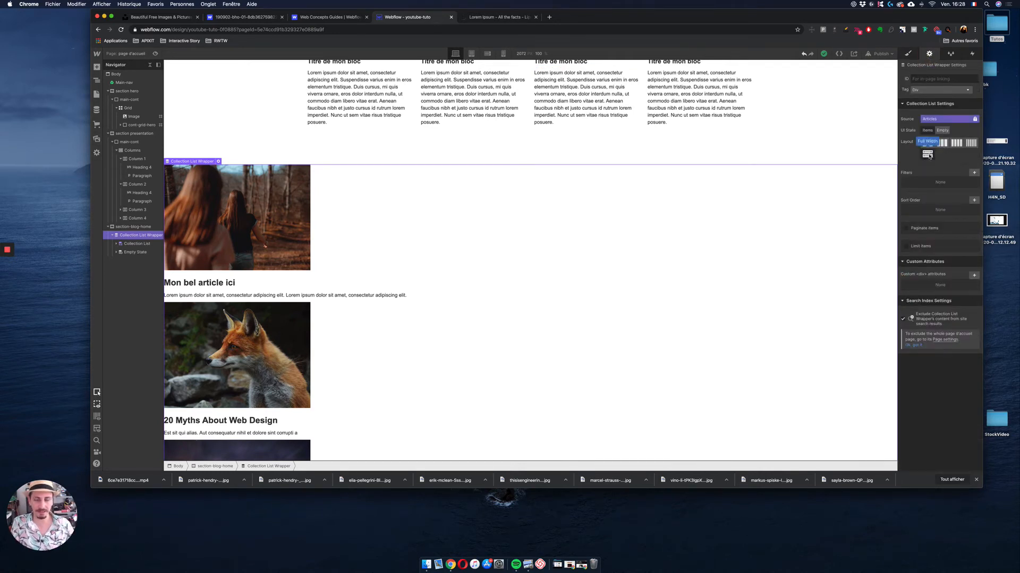
left_click(928, 143)
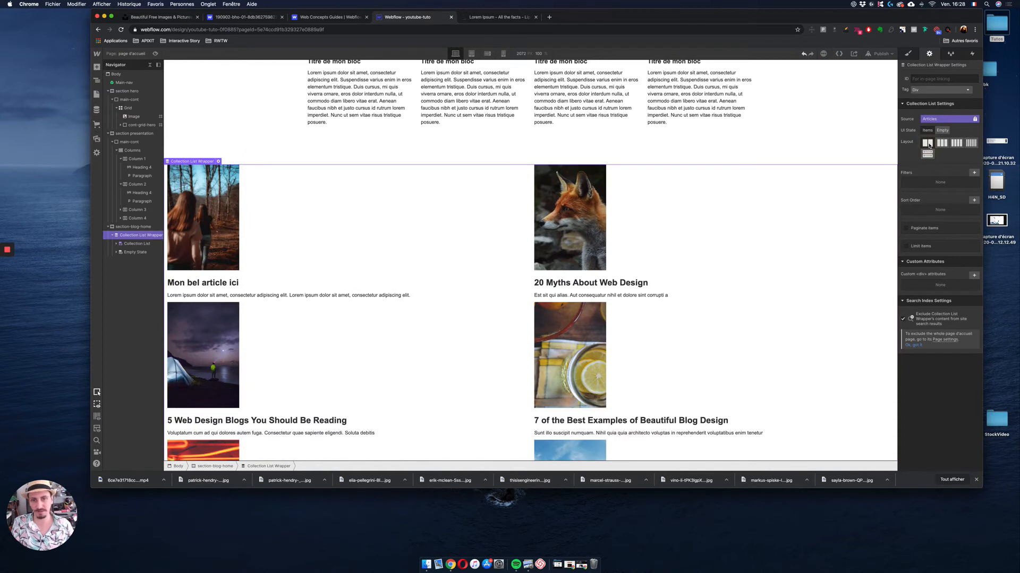
left_click(941, 144)
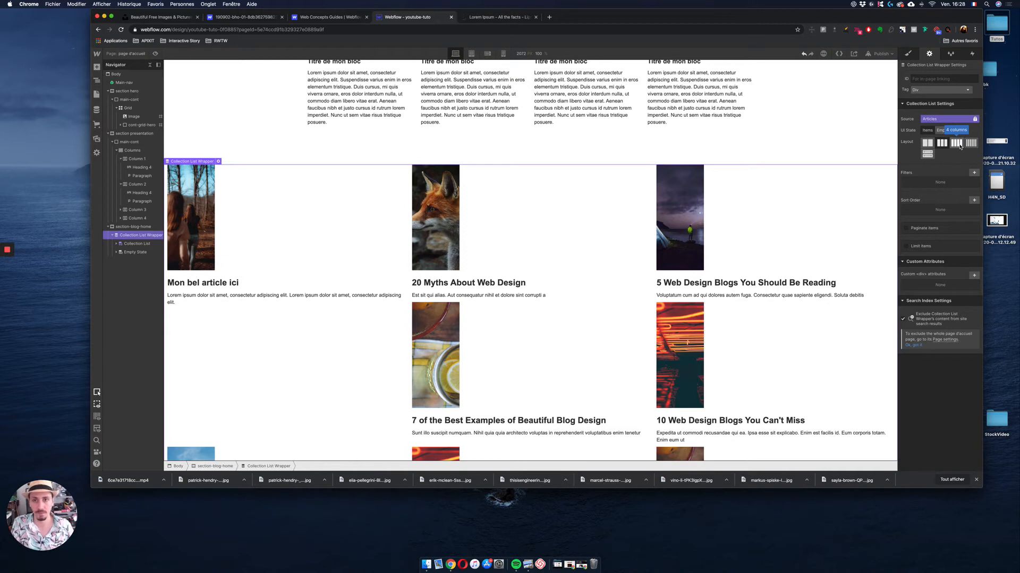
left_click(927, 154)
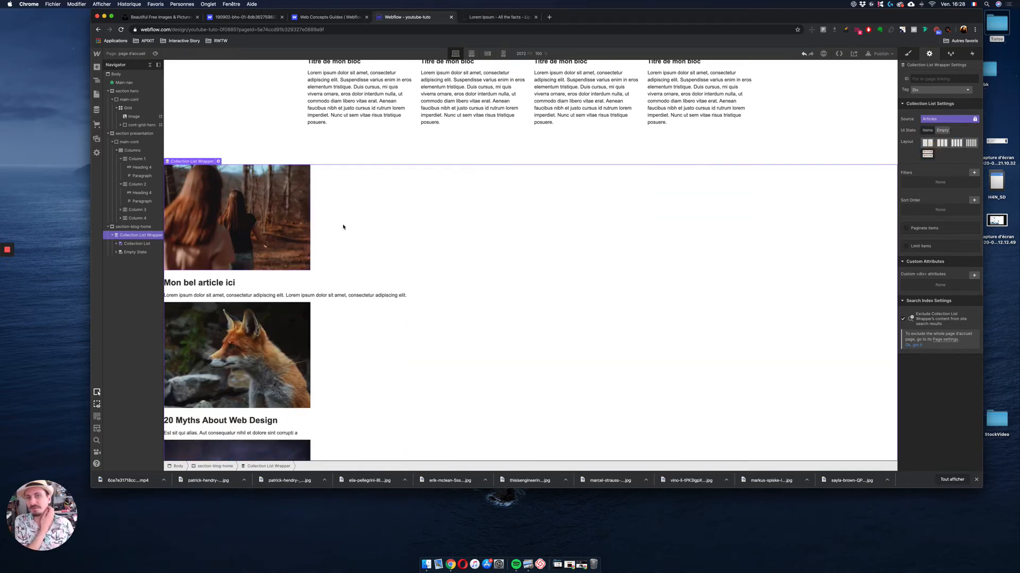
left_click(946, 143)
Step: Set the width of the thumbnails-img div block to 100%
left_click(909, 57)
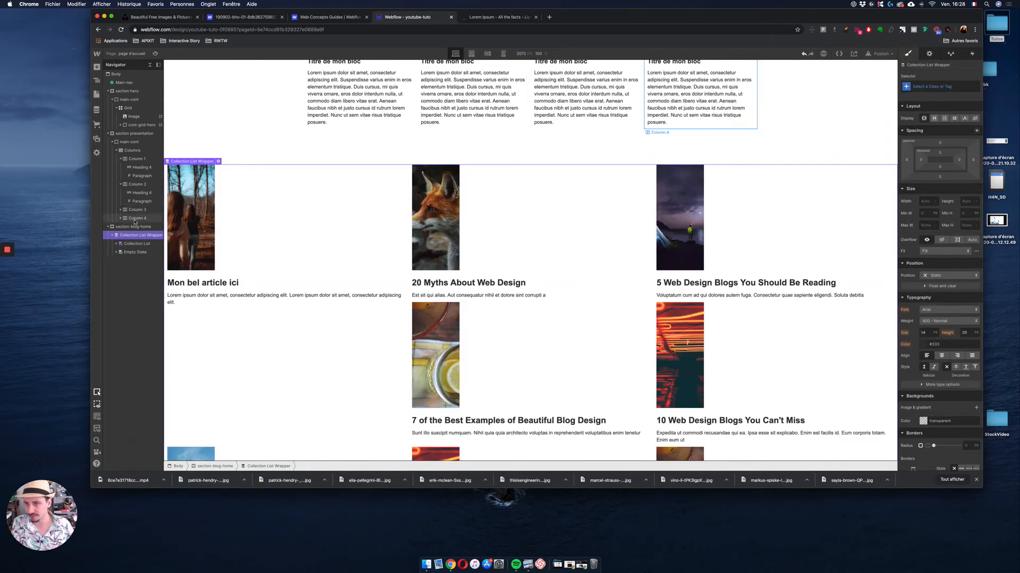
left_click(188, 236)
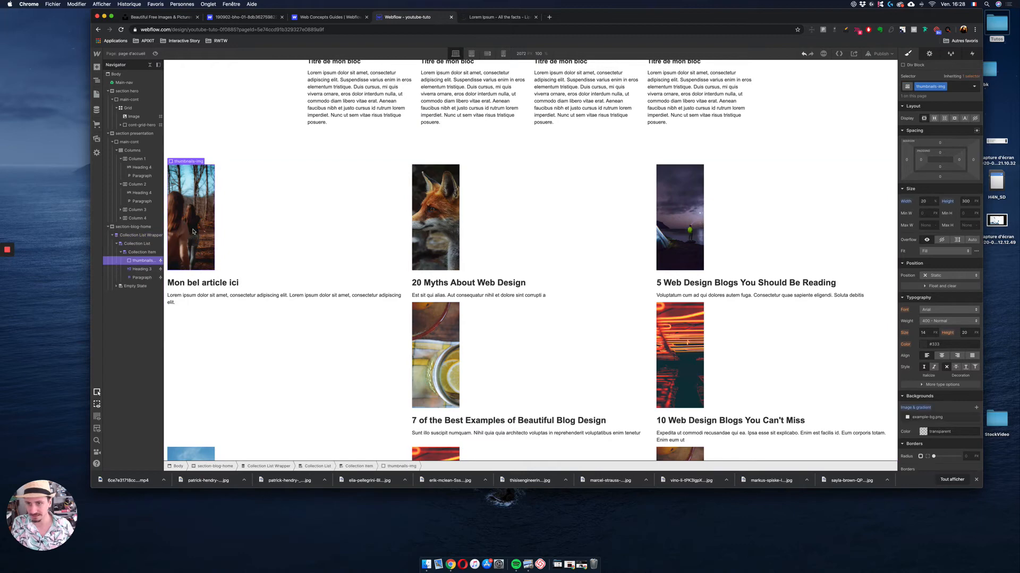
left_click(926, 202)
type("100")
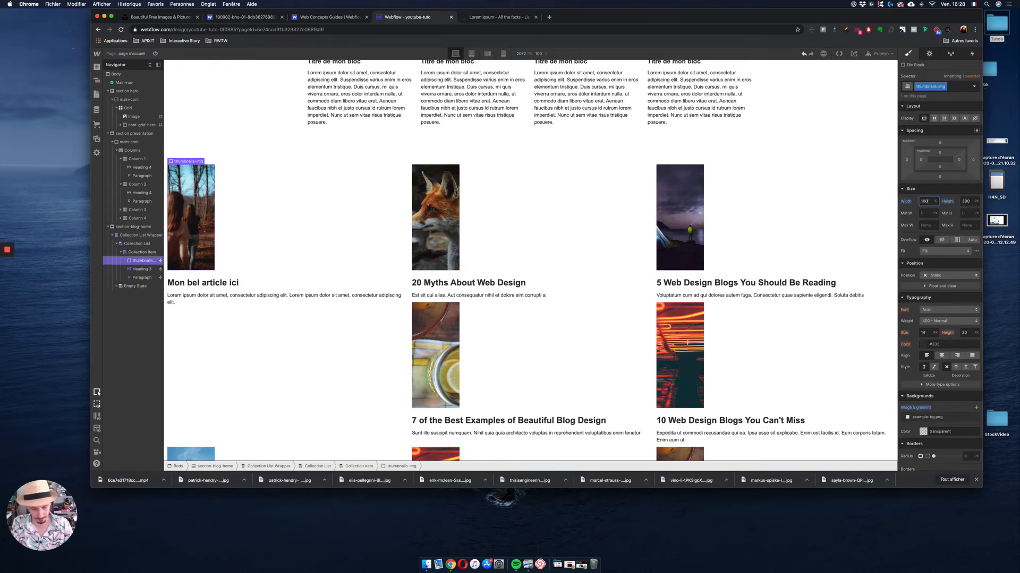
key("Return")
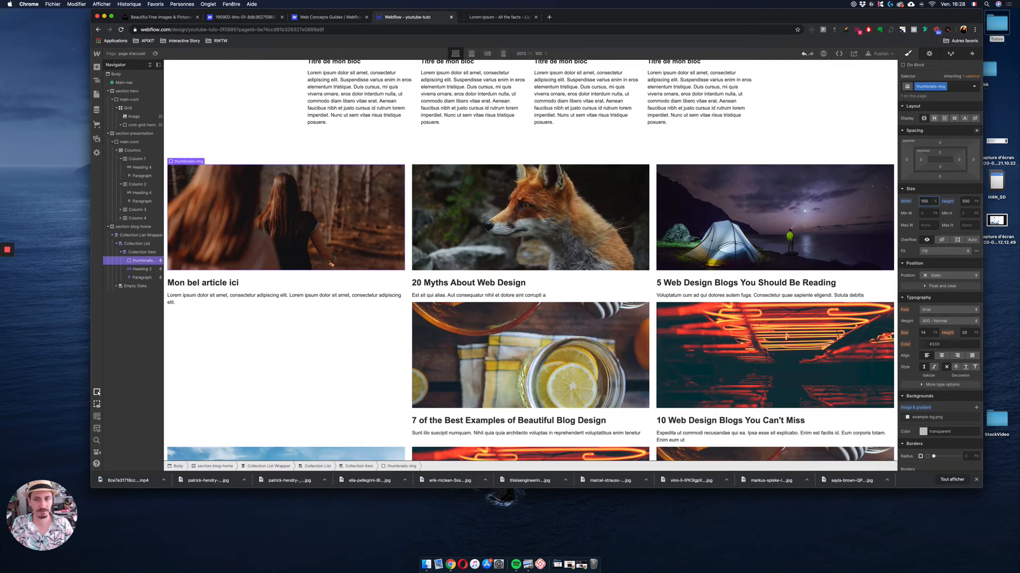
Step: Try adding a bottom margin to the Collection Item to separate the article rows
scroll(795, 258, "down", 10)
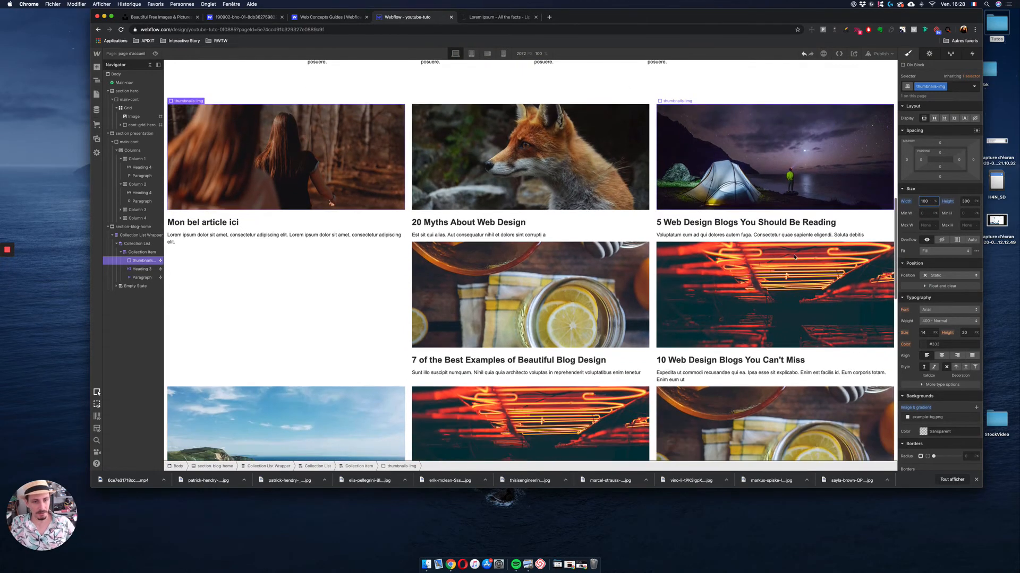
scroll(794, 258, "up", 5)
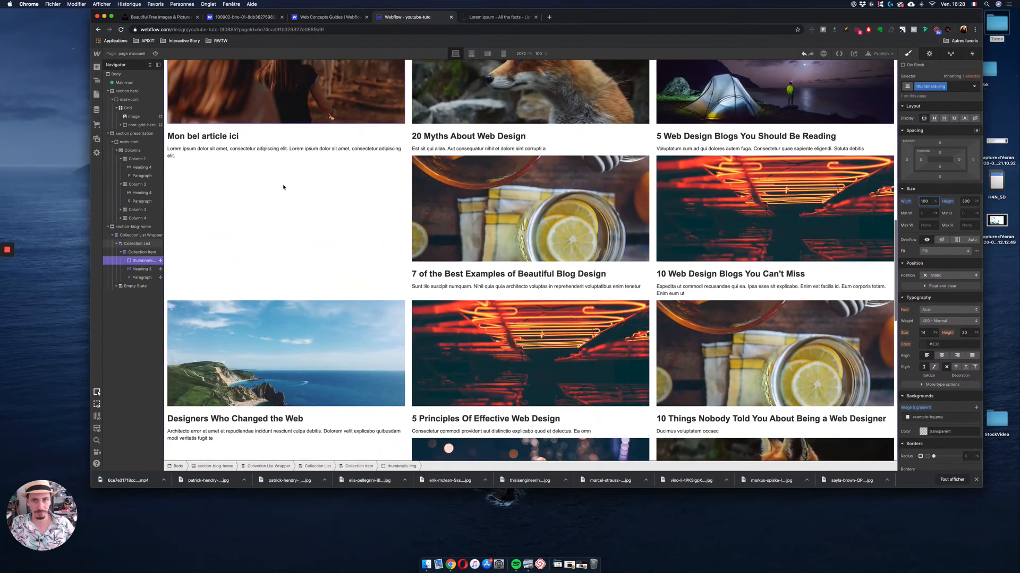
left_click(140, 253)
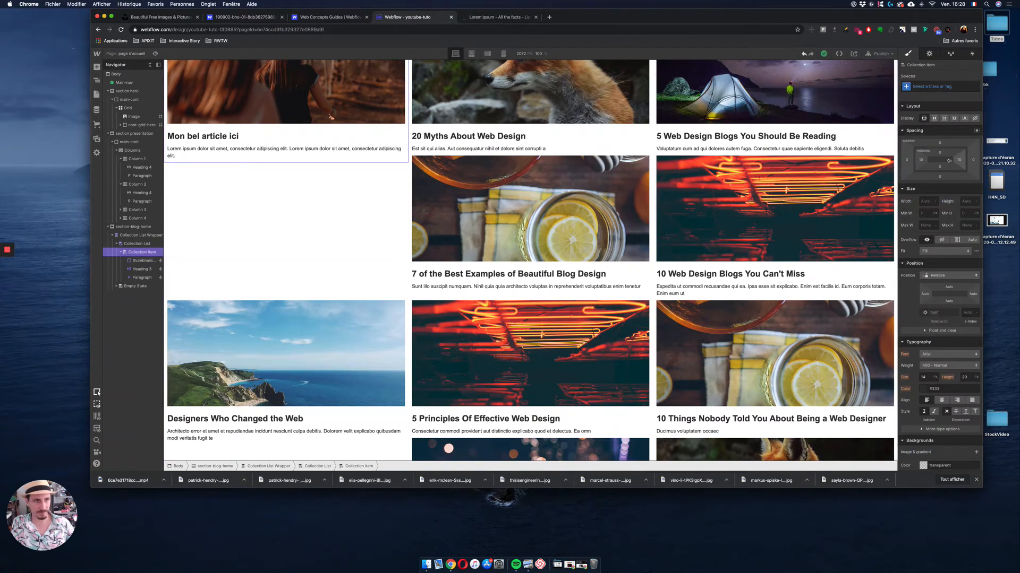
left_click_drag(940, 178, 946, 245)
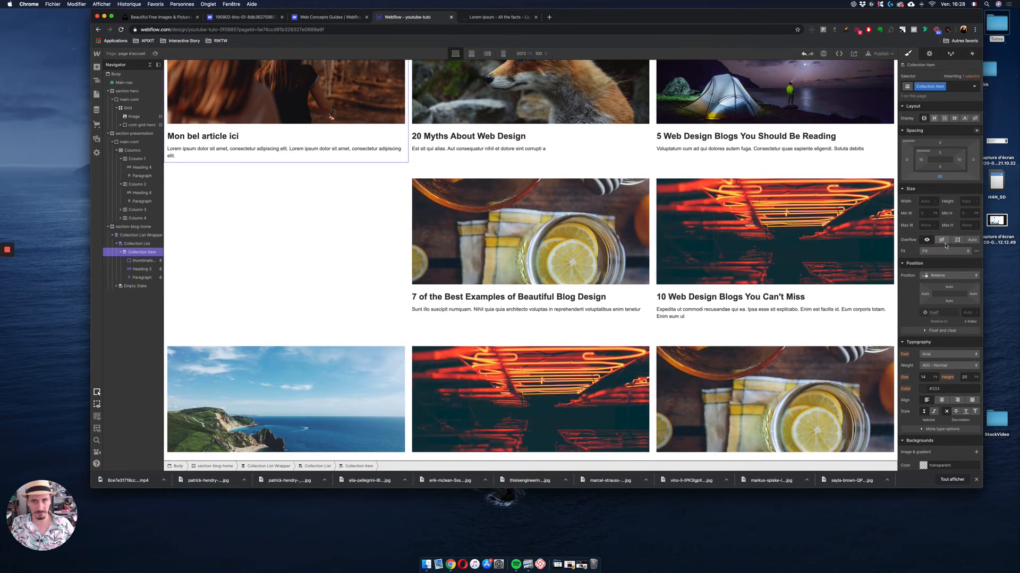
key("super+z")
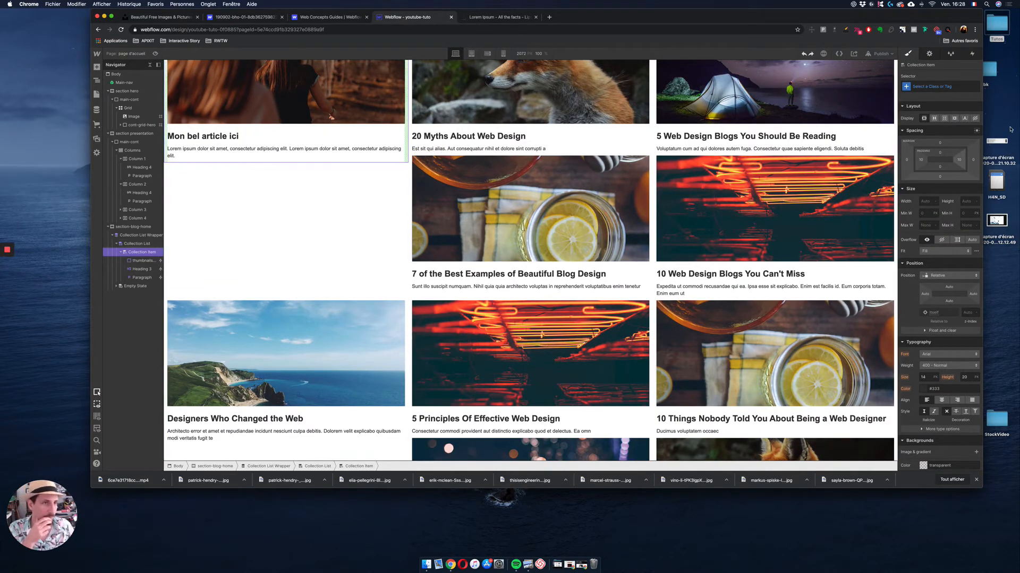
Step: Review the Collection Item and thumbnail settings and add a top margin to the Collection Item to space out the article rows
left_click(929, 54)
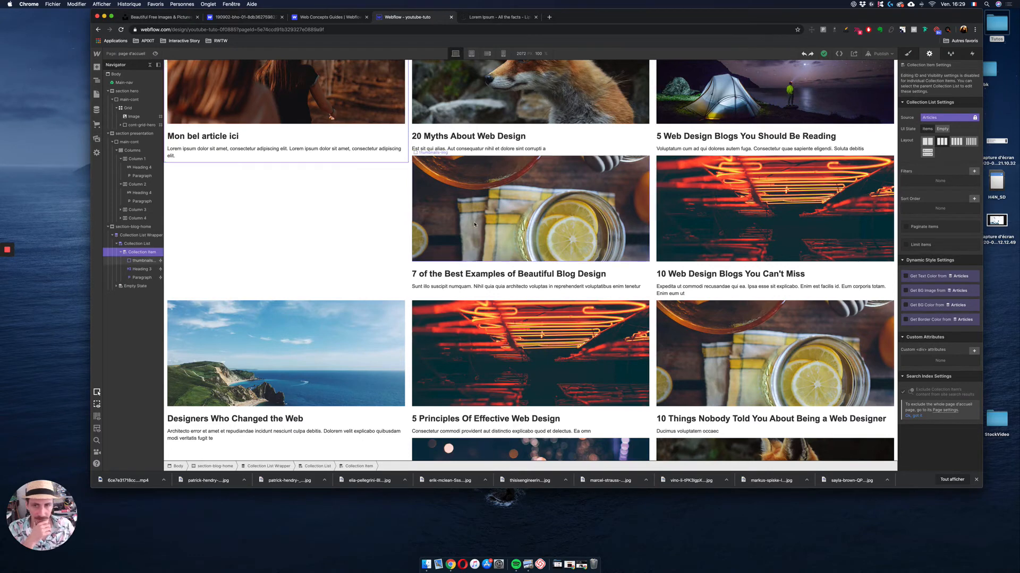
scroll(451, 236, "up", 4)
scroll(450, 235, "down", 3)
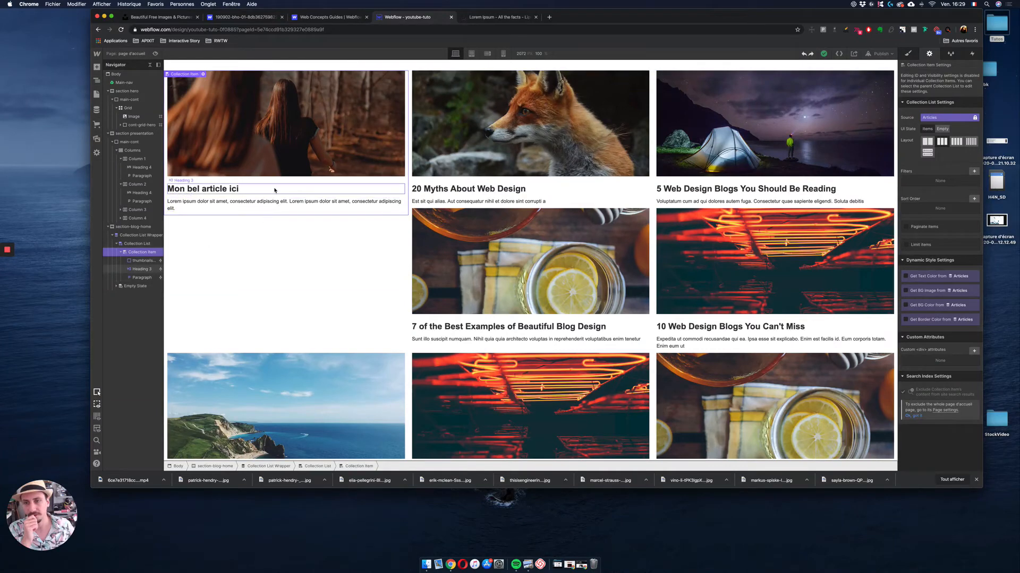
left_click(422, 232)
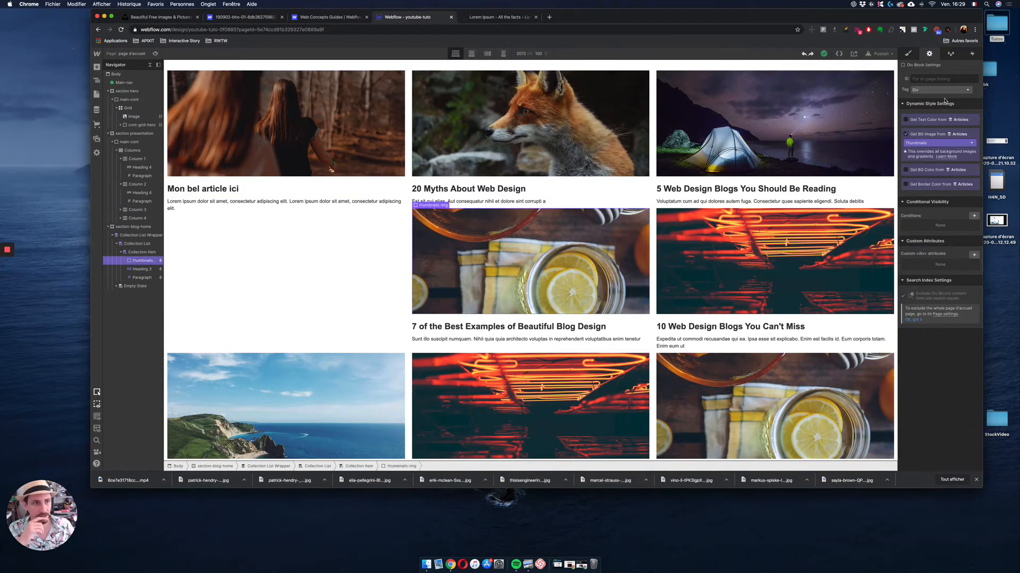
left_click(133, 254)
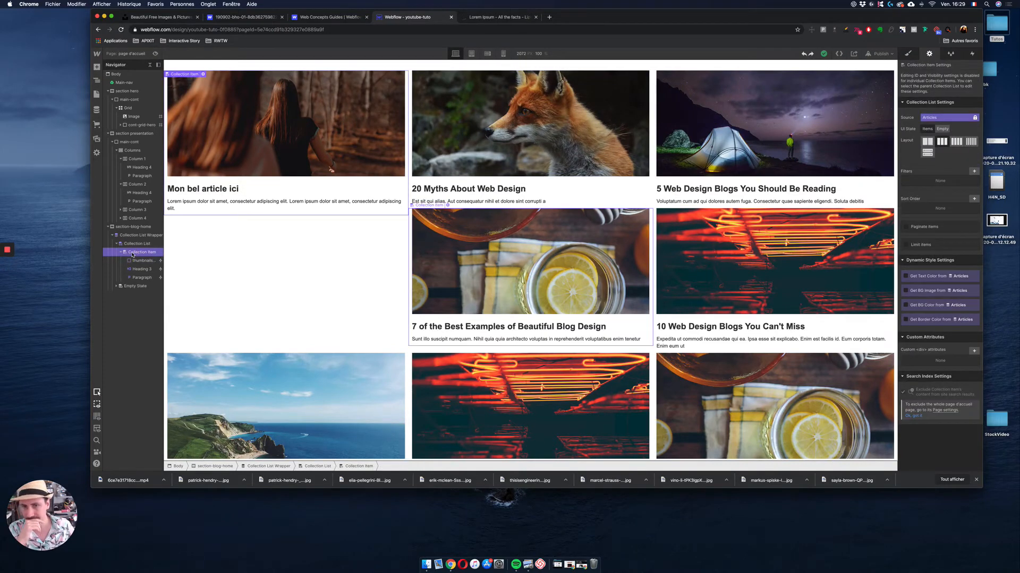
left_click(908, 53)
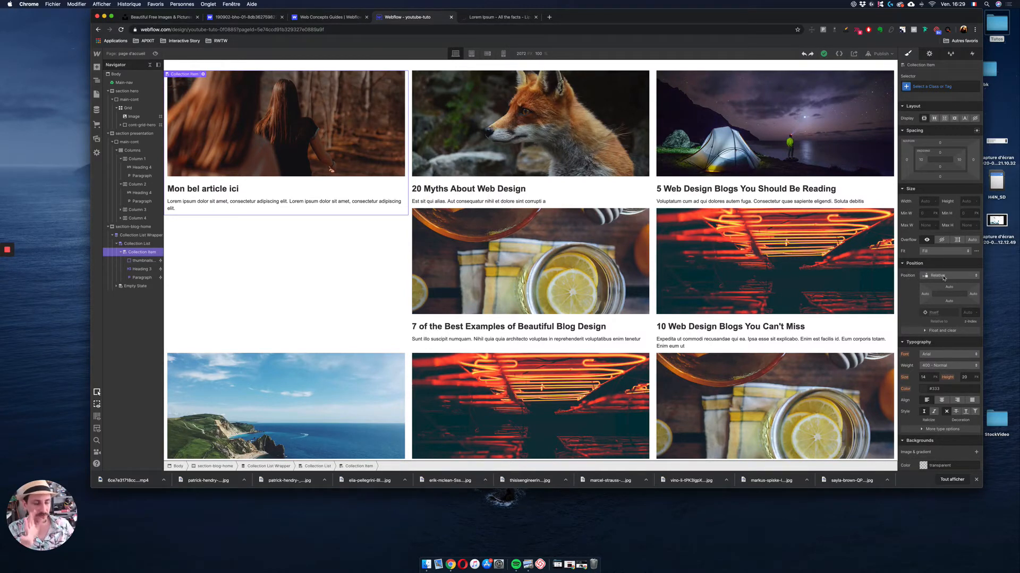
left_click_drag(940, 139, 943, 88)
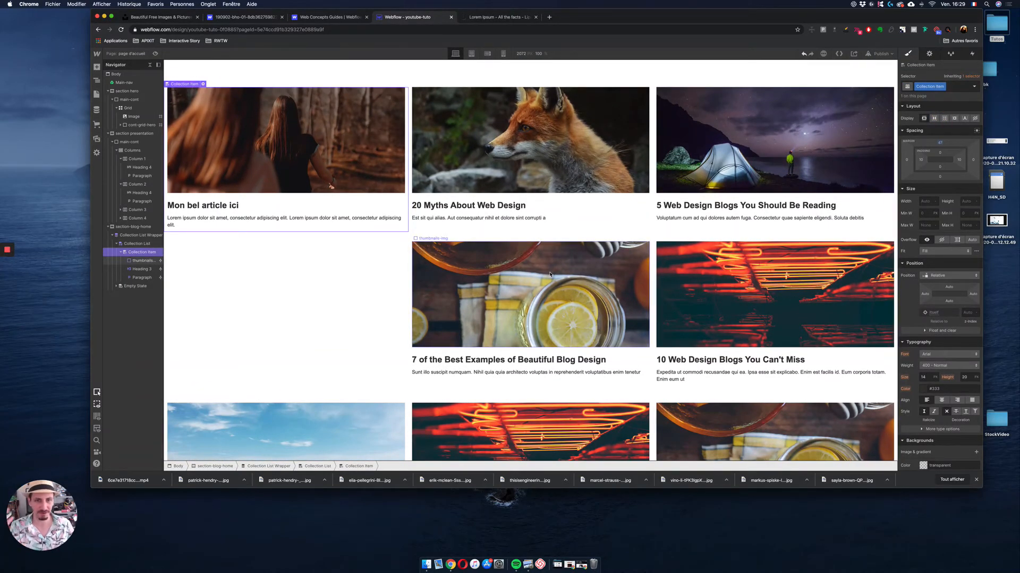
Step: Check the row spacing and item alignment down the whole three-column article list
scroll(550, 274, "down", 10)
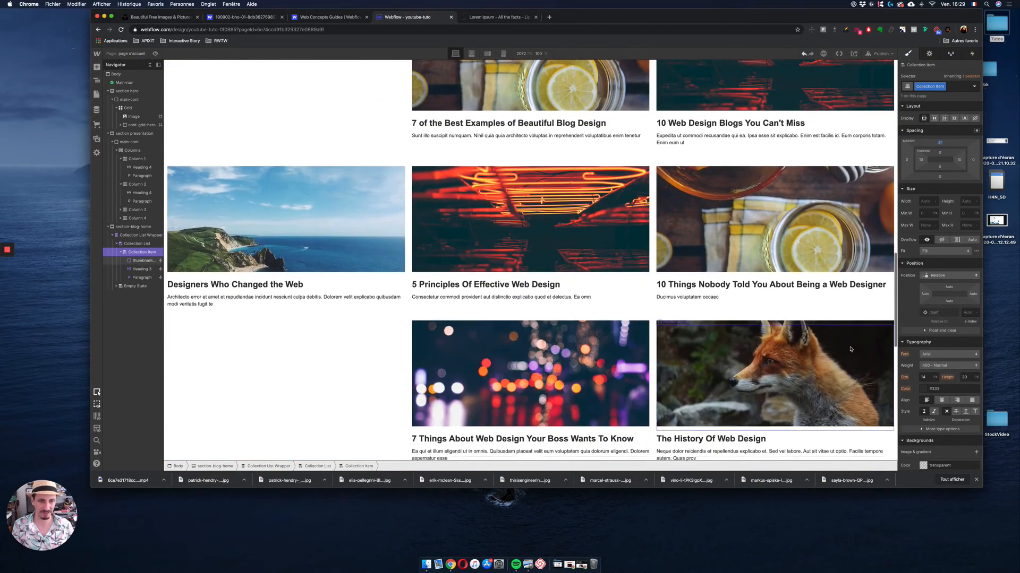
scroll(291, 108, "down", 5)
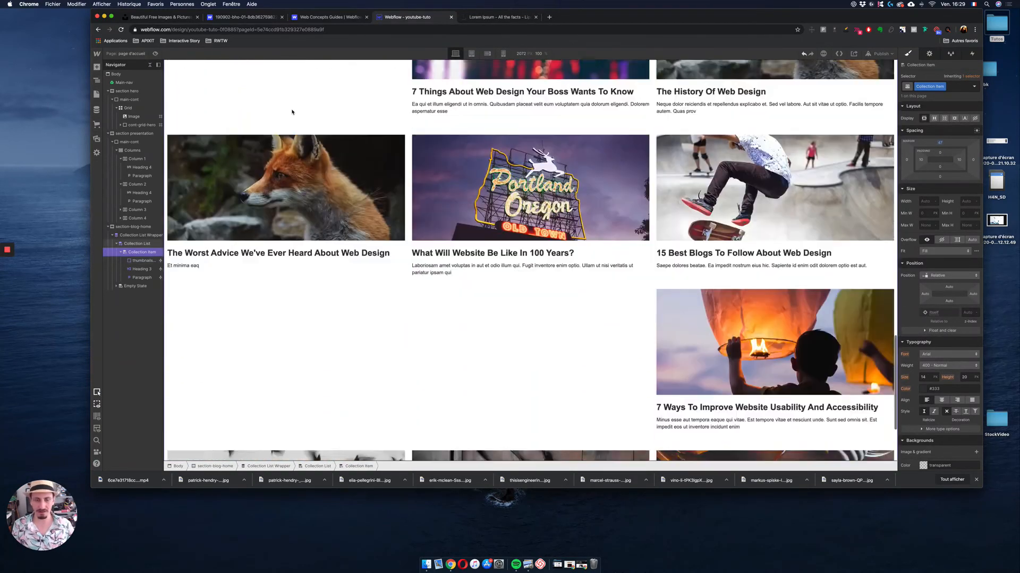
scroll(234, 137, "up", 10)
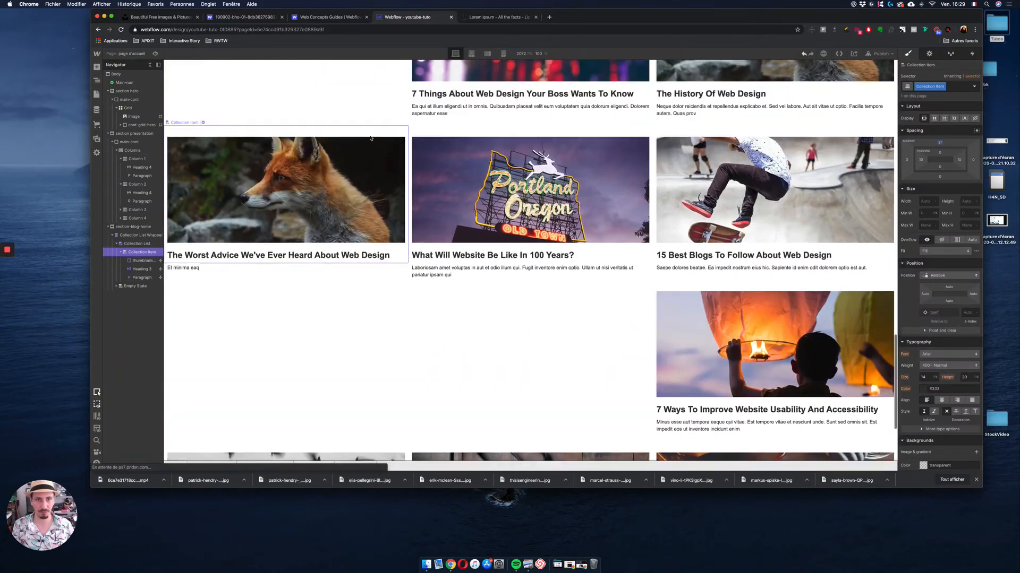
scroll(370, 139, "up", 7)
scroll(370, 139, "down", 11)
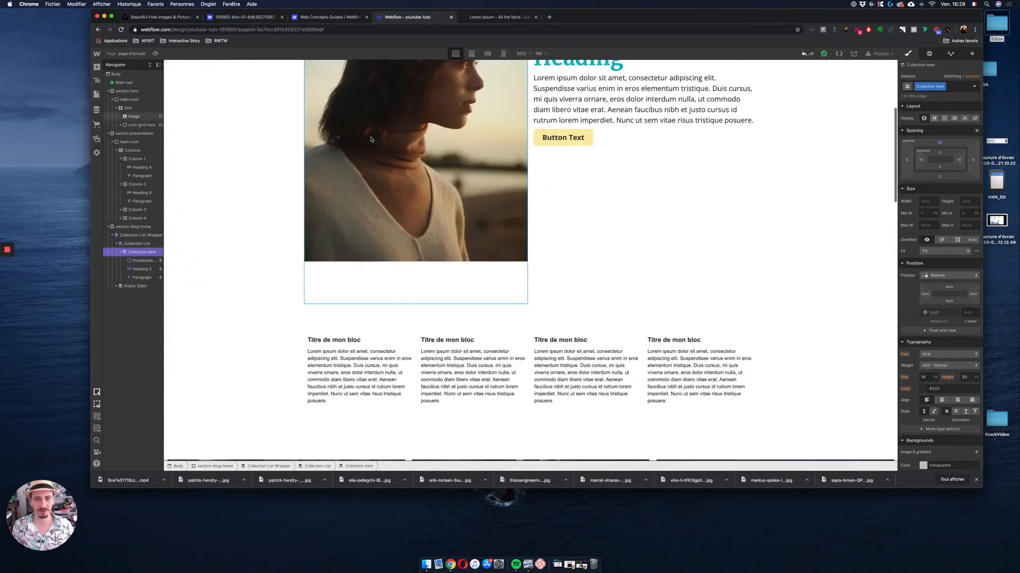
scroll(371, 138, "up", 1)
Step: Try the four-column, two-column and full-width layouts on the Collection List Wrapper
left_click(139, 235)
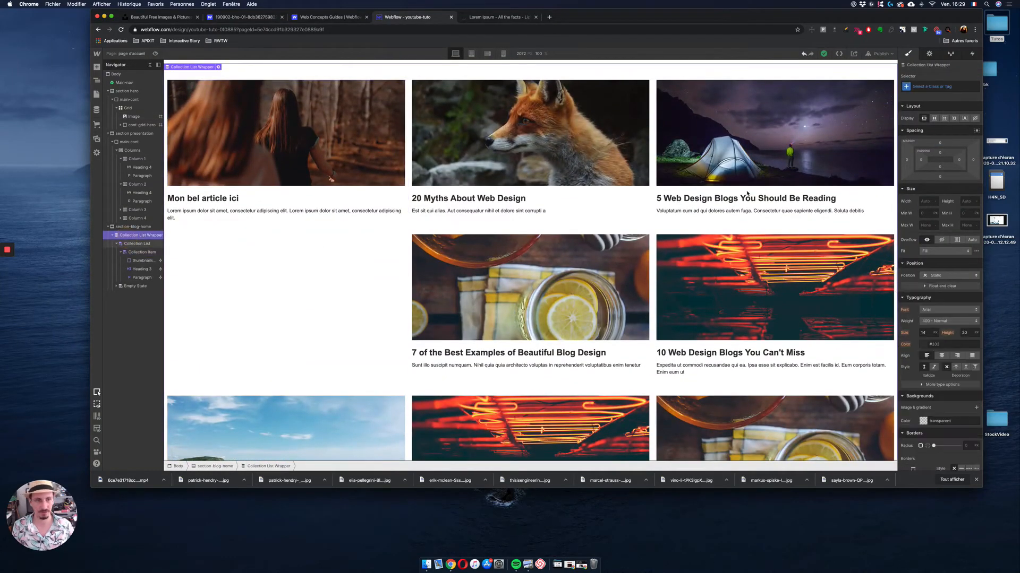
left_click(929, 54)
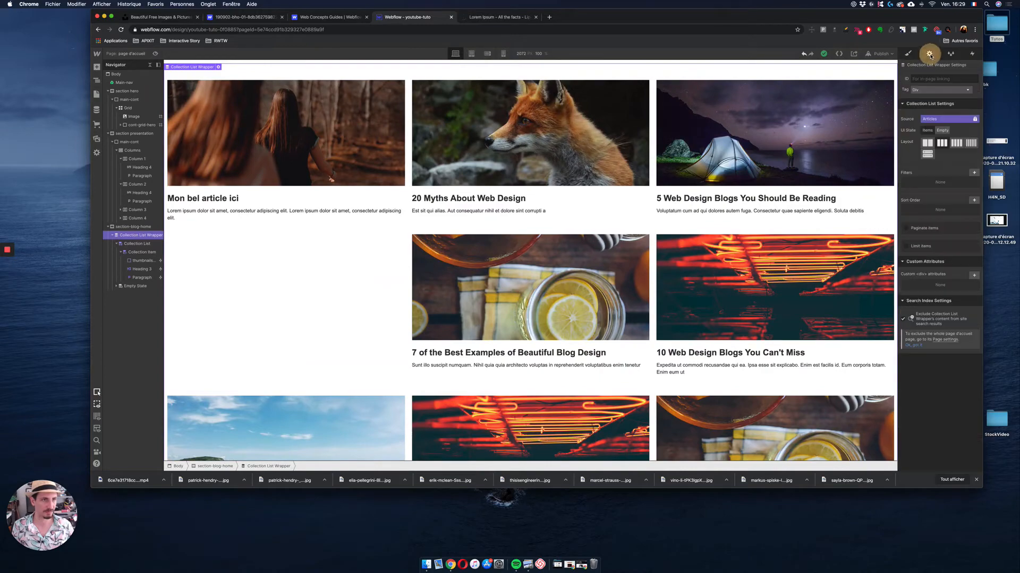
left_click(960, 144)
scroll(796, 212, "down", 6)
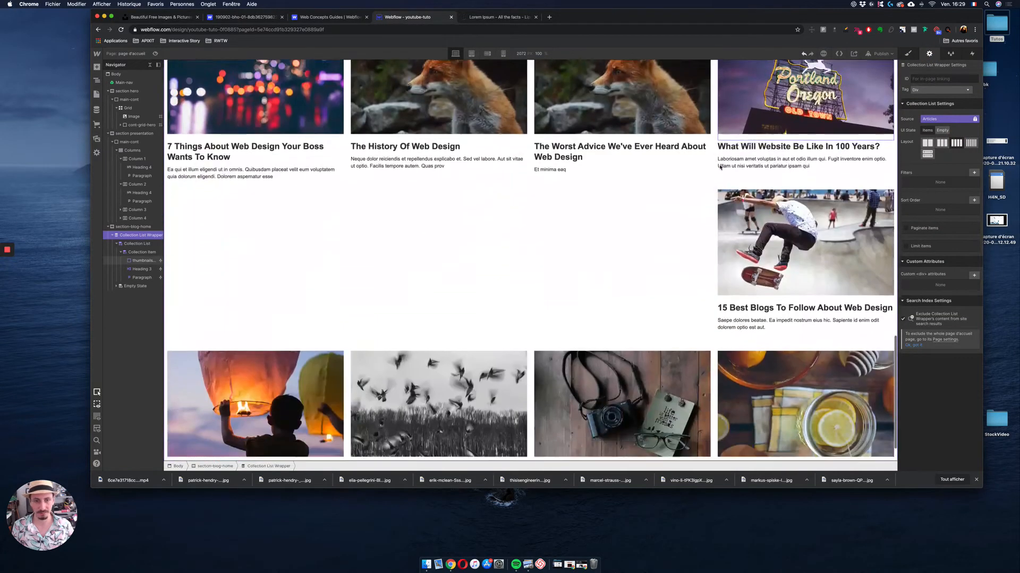
scroll(868, 224, "up", 10)
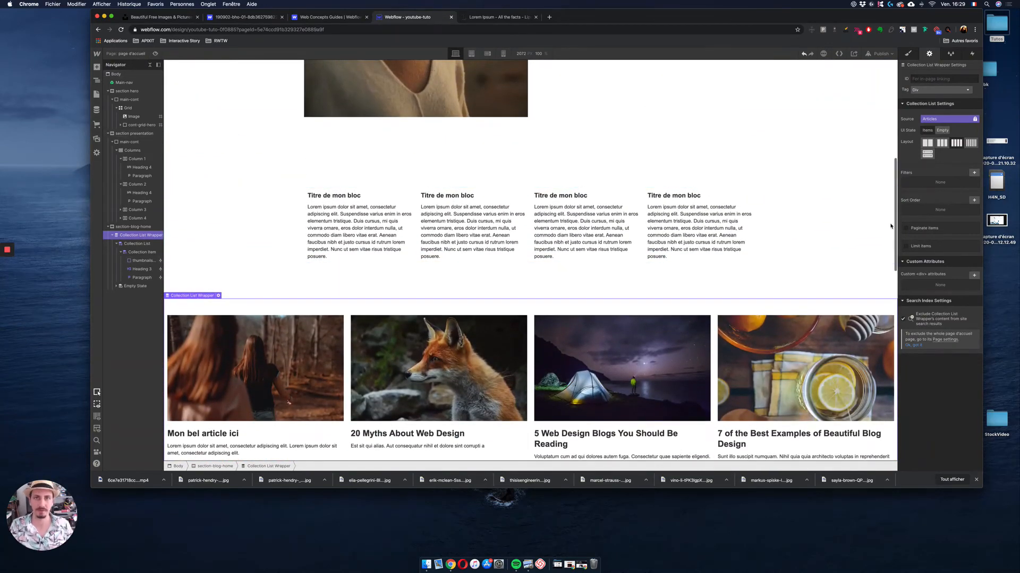
scroll(887, 223, "down", 2)
left_click(932, 145)
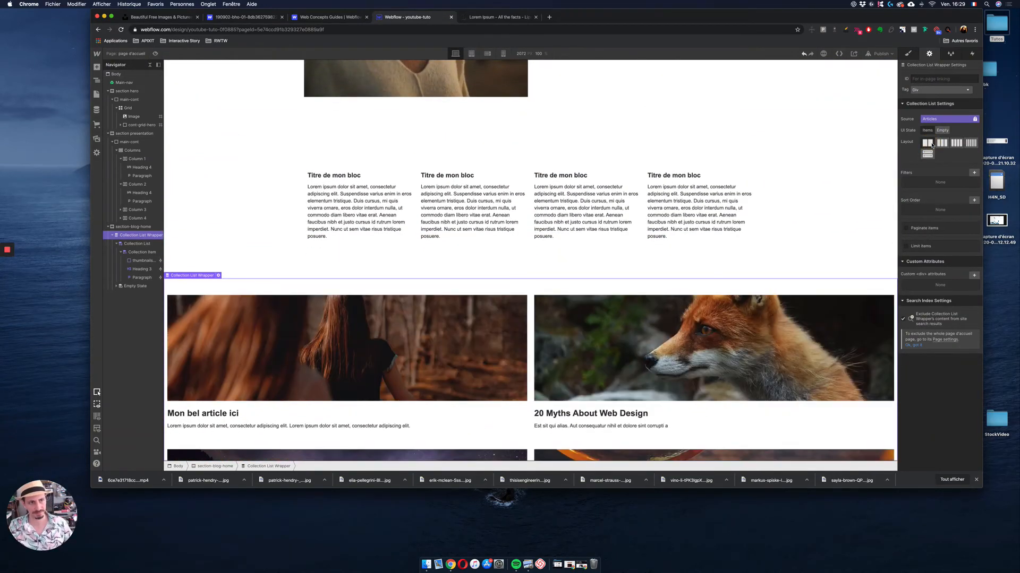
left_click(927, 154)
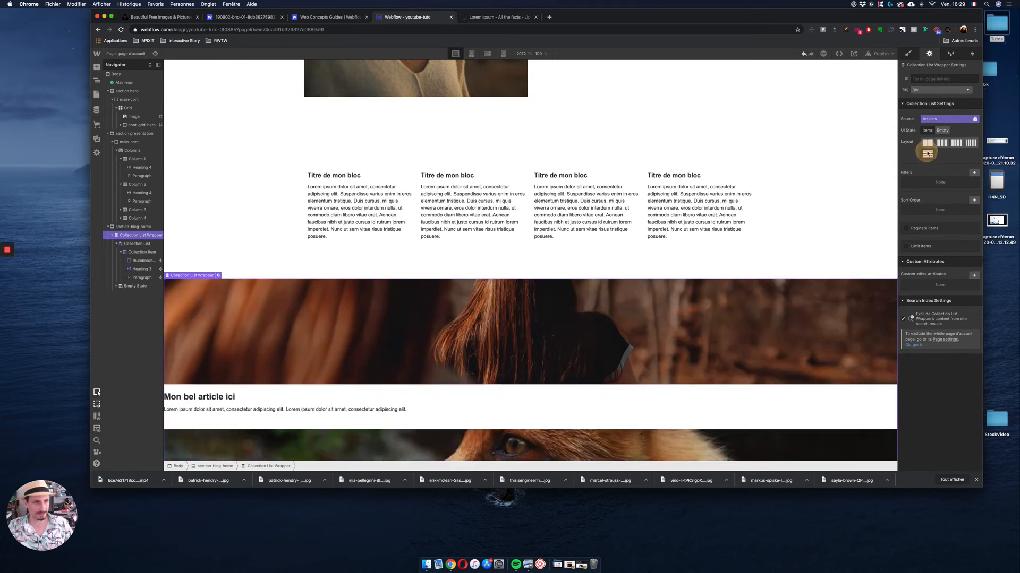
scroll(687, 255, "down", 3)
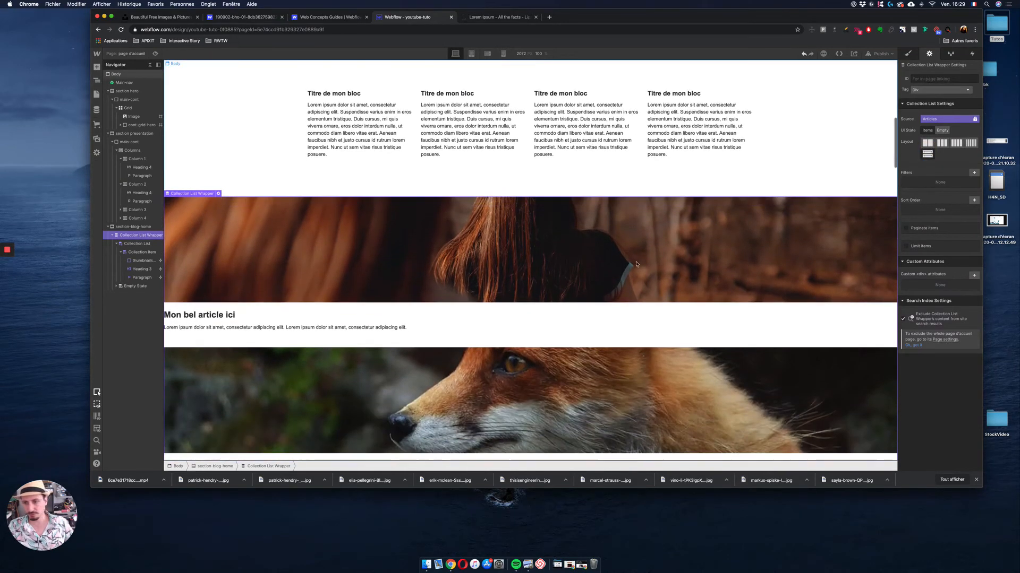
Step: Try a grid display with three columns on the Collection List and undo it
left_click(136, 244)
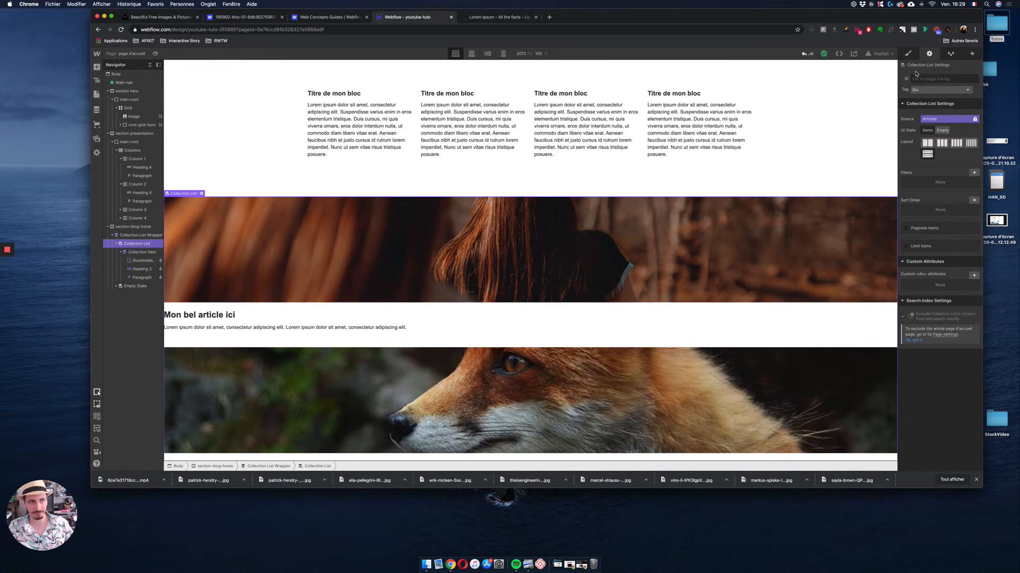
left_click(908, 54)
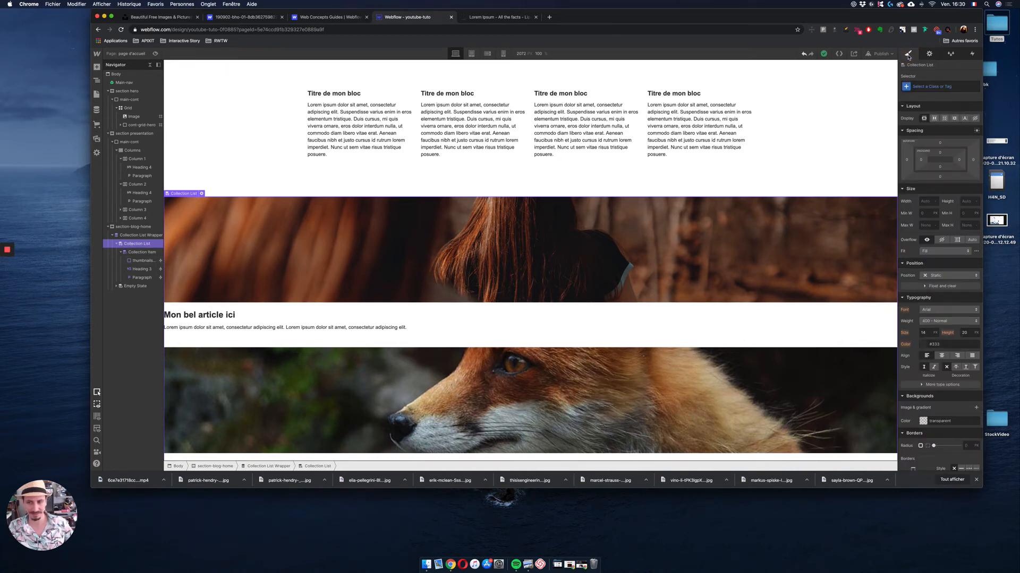
left_click(945, 119)
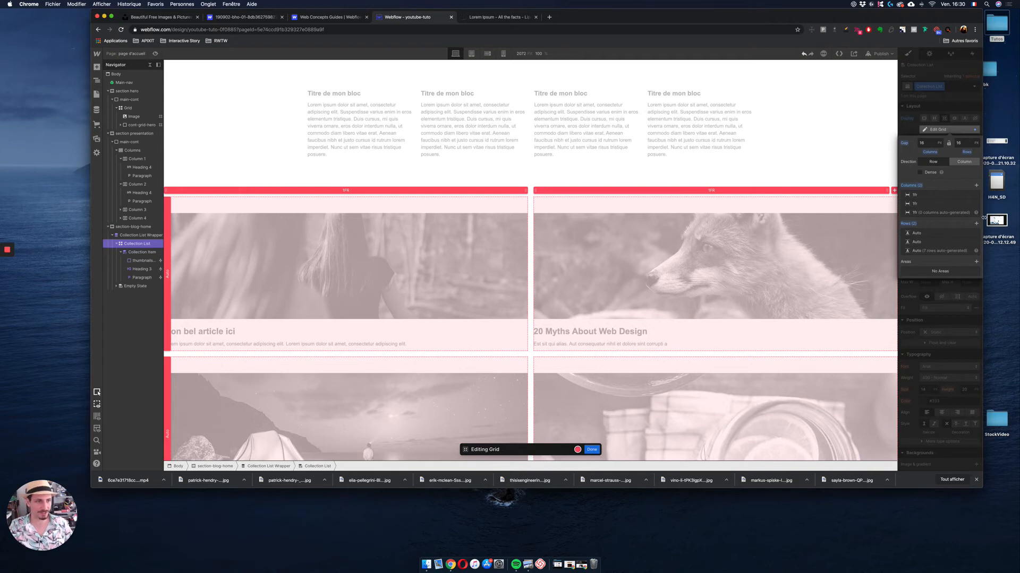
left_click(976, 186)
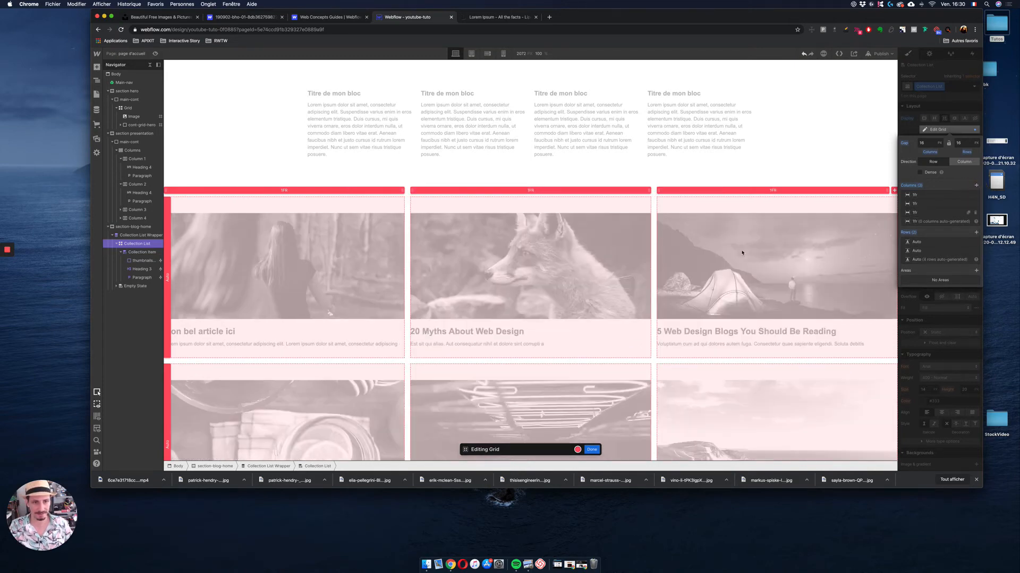
scroll(741, 253, "down", 15)
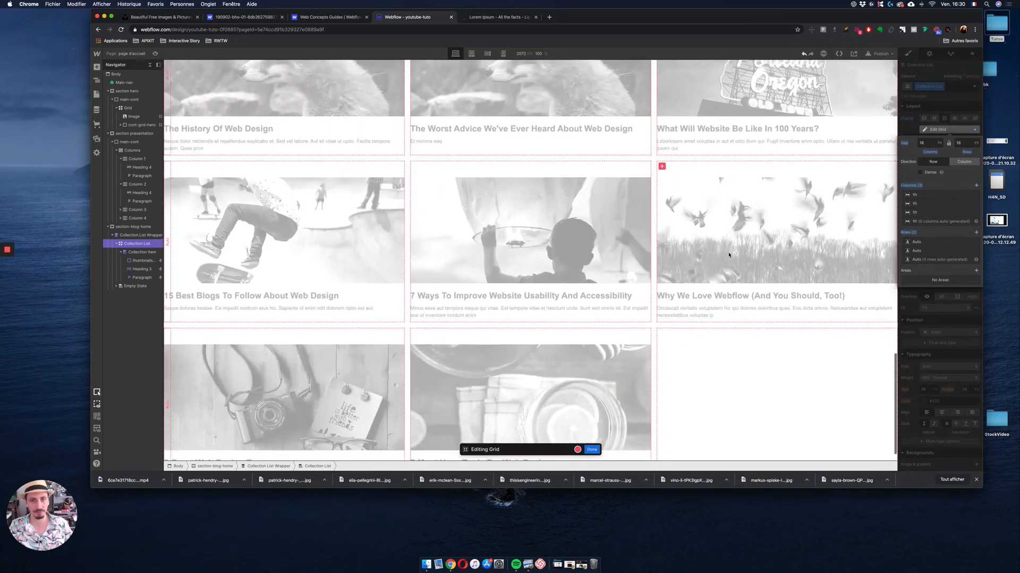
scroll(728, 255, "up", 15)
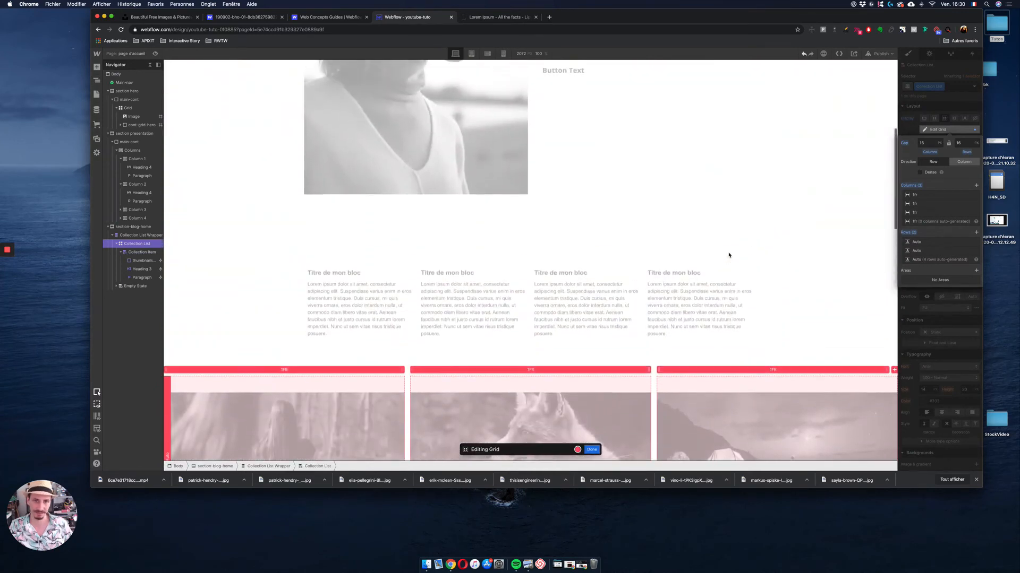
key("super+z")
key("Escape")
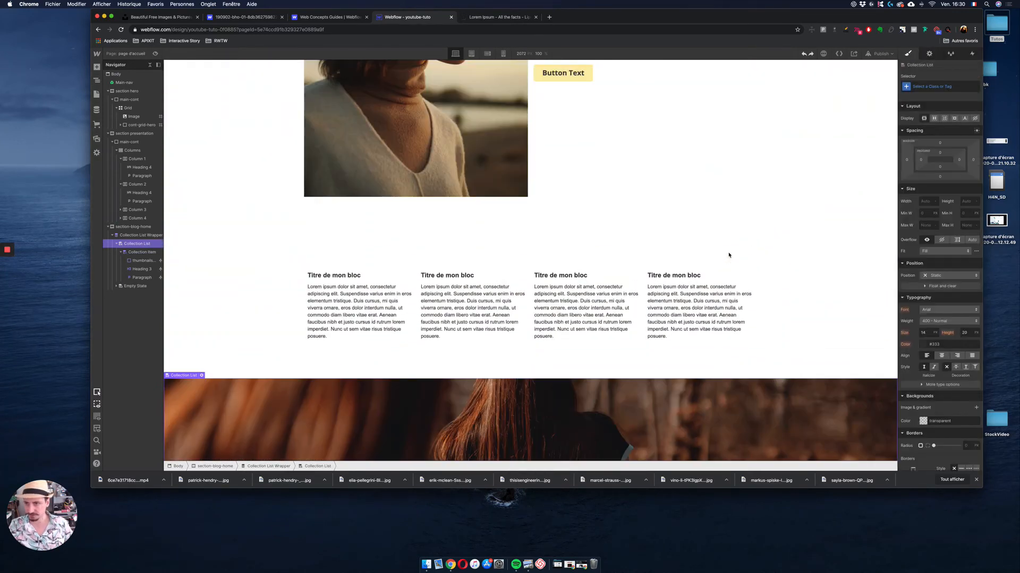
Step: Set the Collection List Wrapper's layout to three columns
scroll(712, 302, "up", 3)
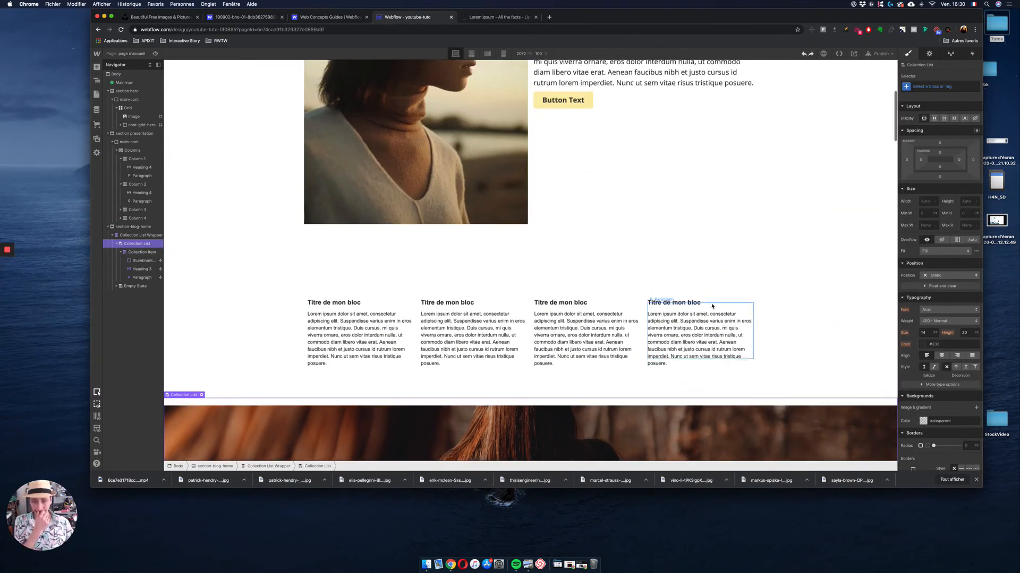
scroll(713, 303, "down", 12)
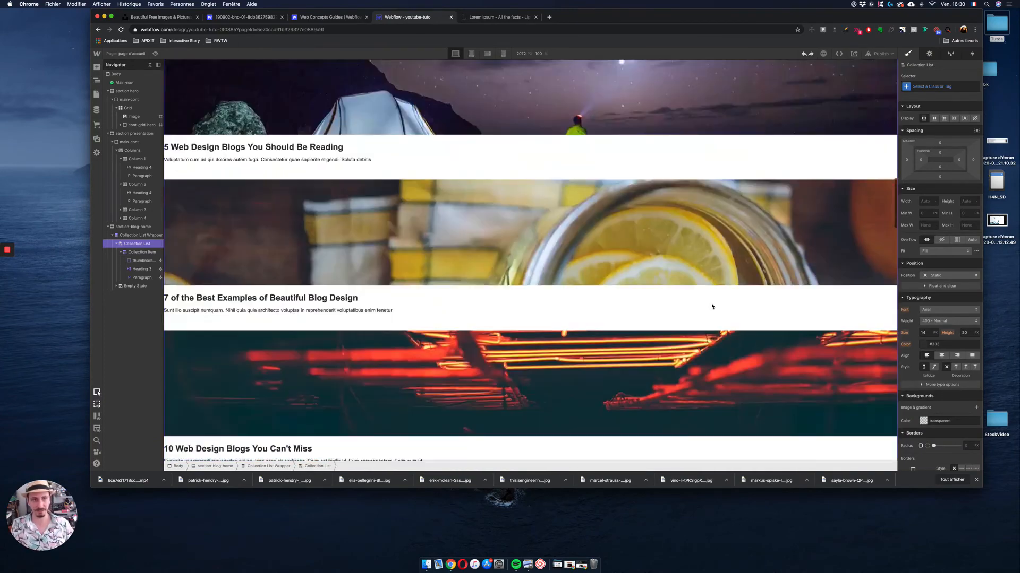
scroll(713, 305, "up", 10)
left_click(121, 235)
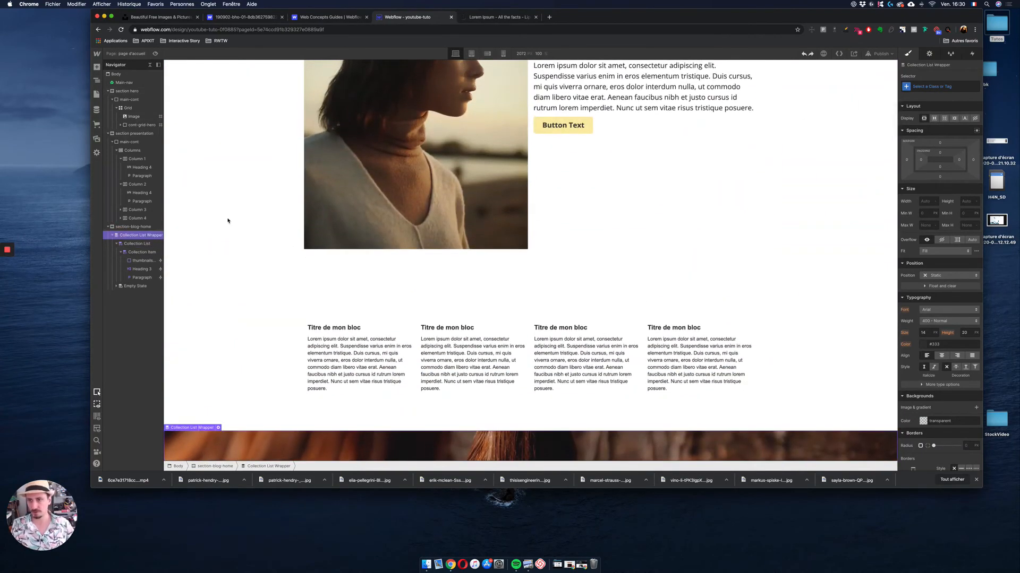
left_click(930, 53)
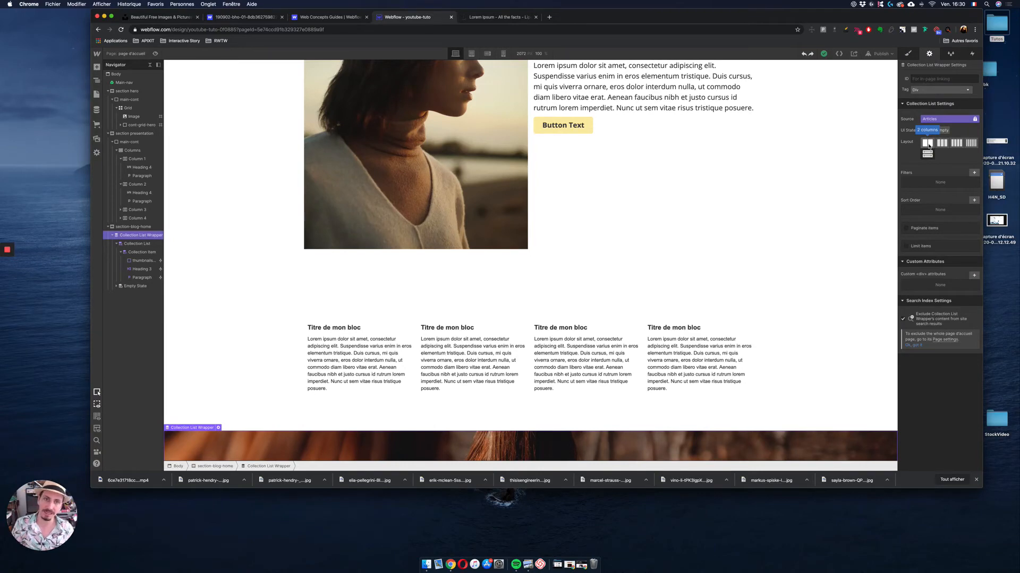
scroll(556, 374, "down", 5)
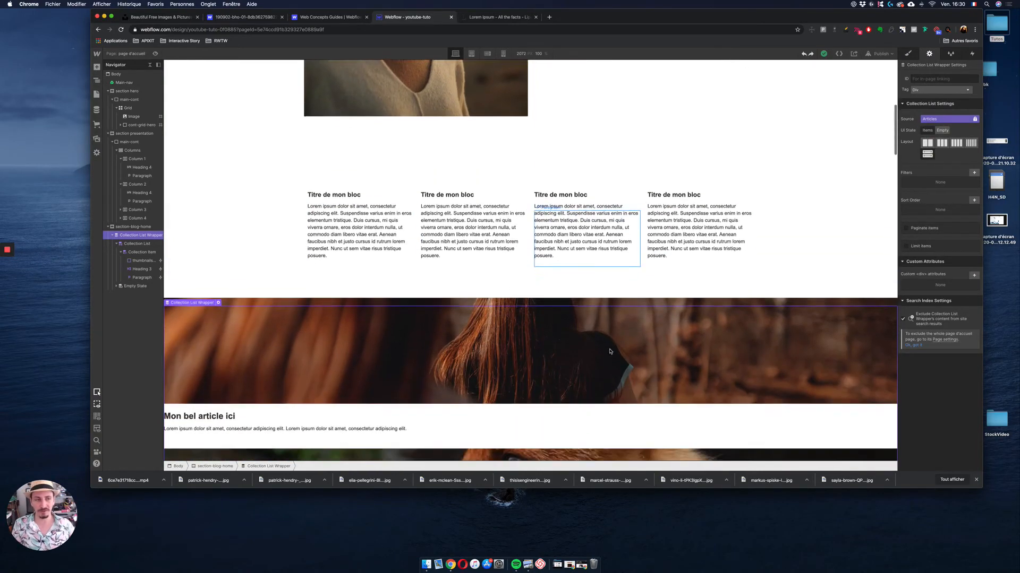
left_click(942, 142)
scroll(260, 268, "down", 3)
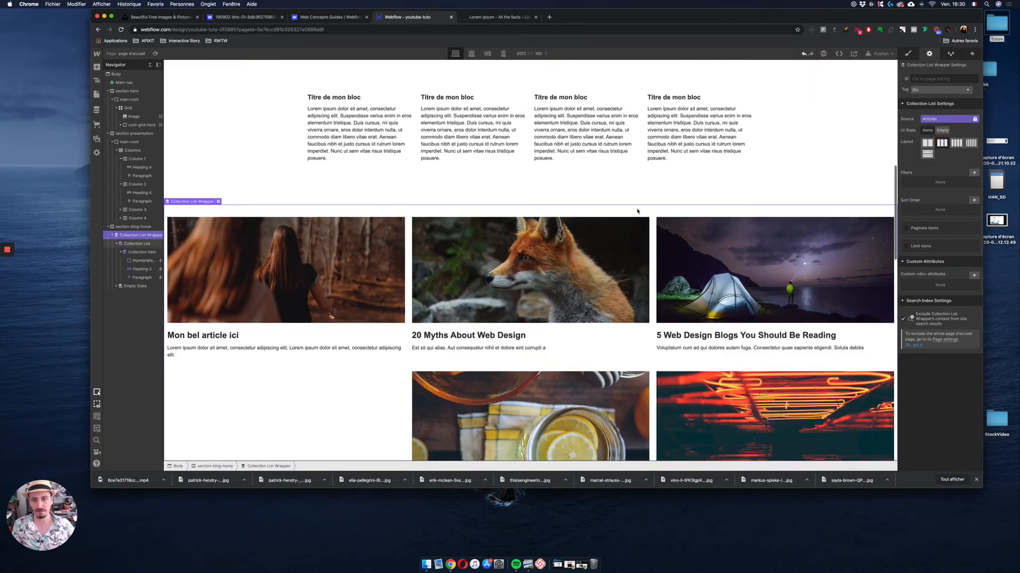
Step: Set the Collection List Wrapper's layout to full-width, one article per row
scroll(260, 267, "down", 1)
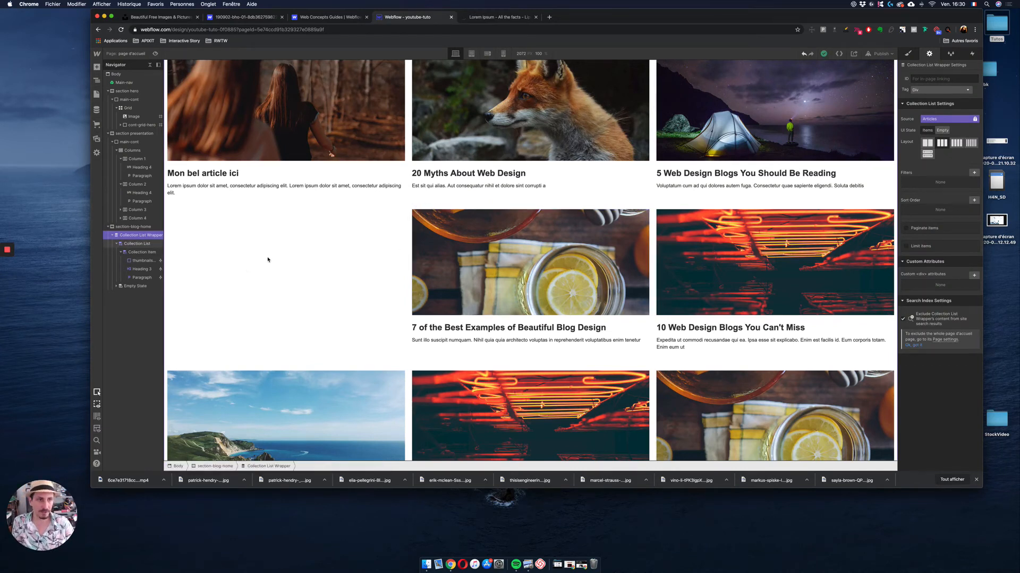
left_click(928, 154)
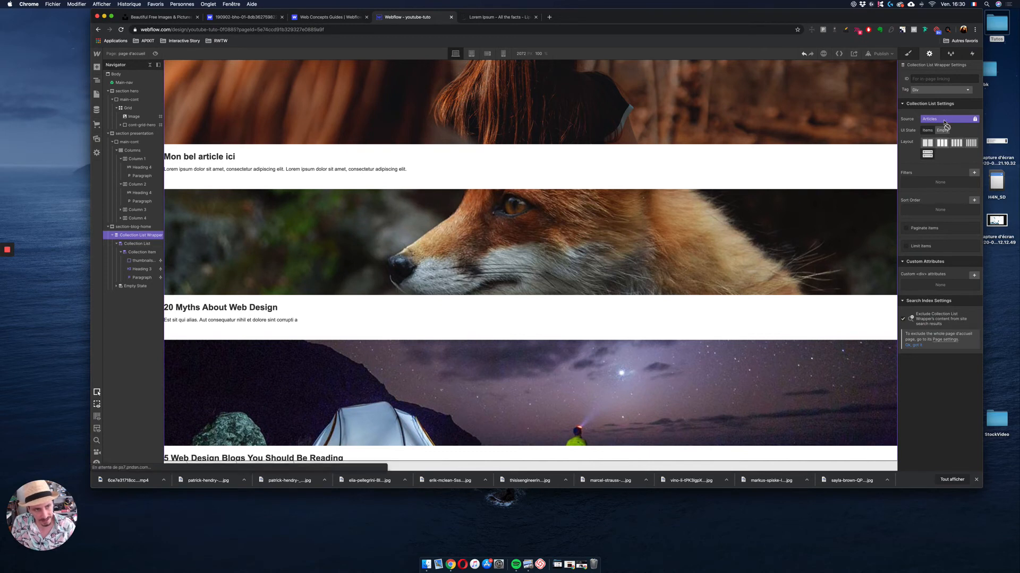
Step: Apply a grid display to the Collection List inside the wrapper
left_click(122, 243)
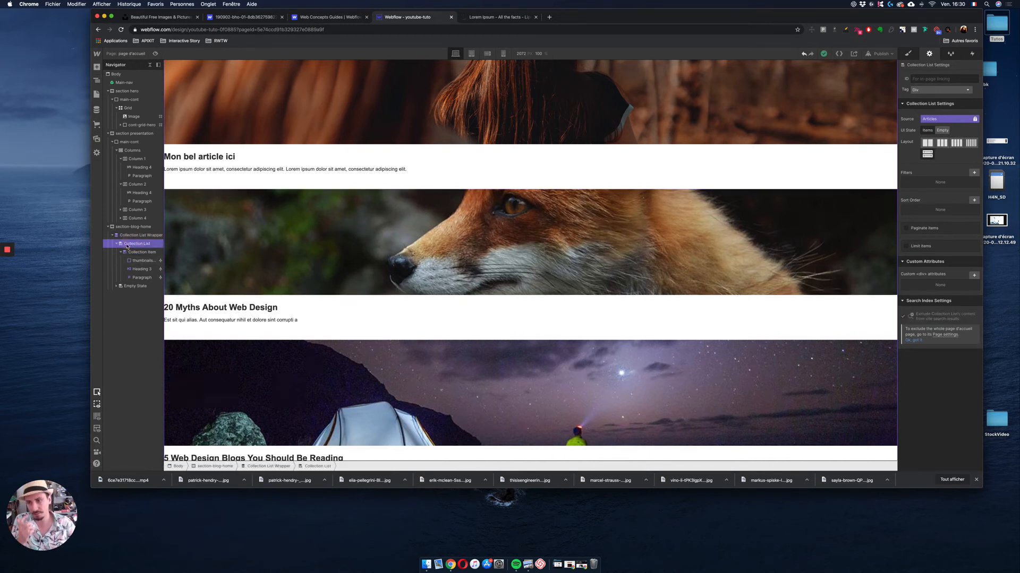
left_click(117, 243)
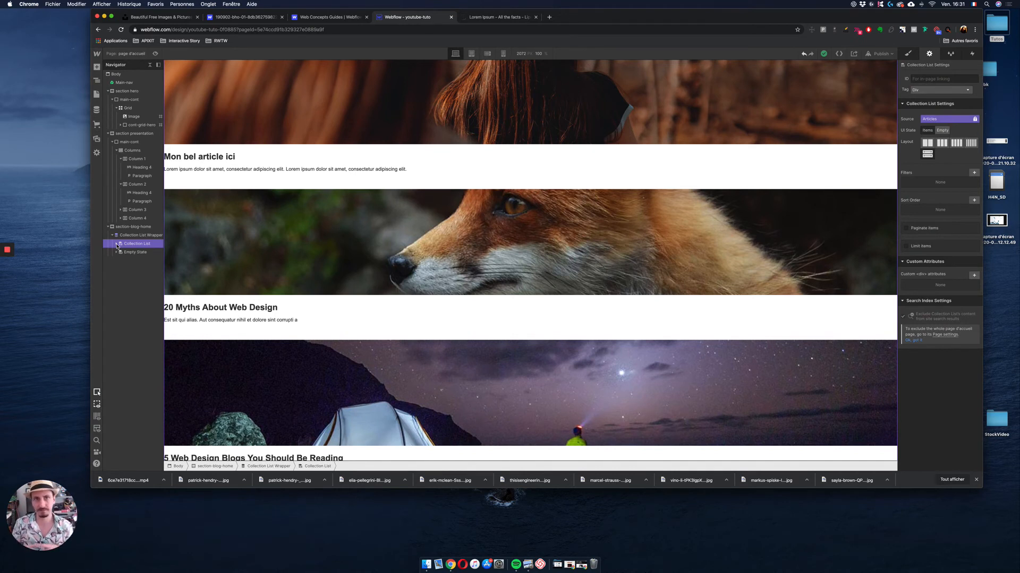
left_click(116, 244)
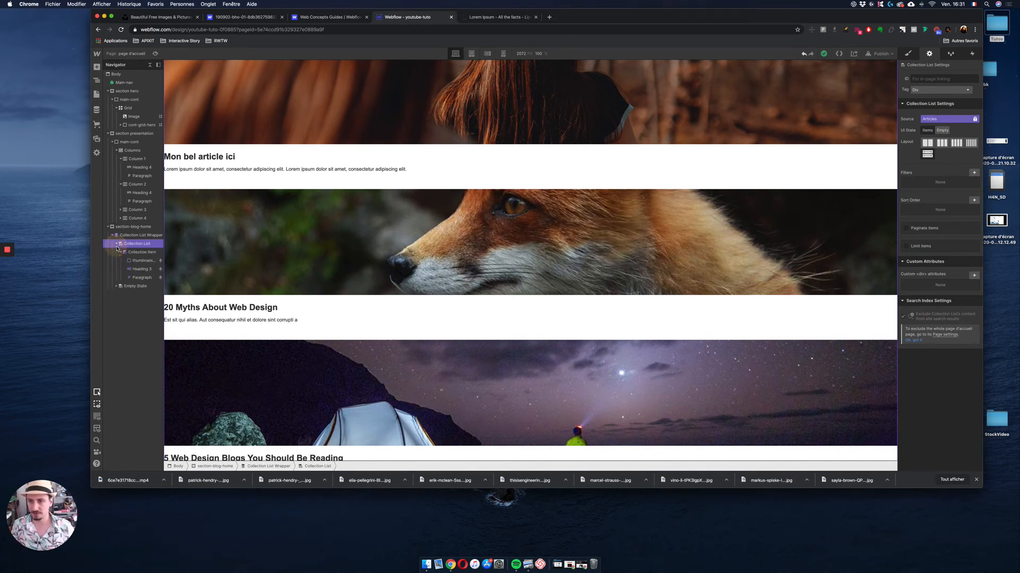
left_click(139, 252)
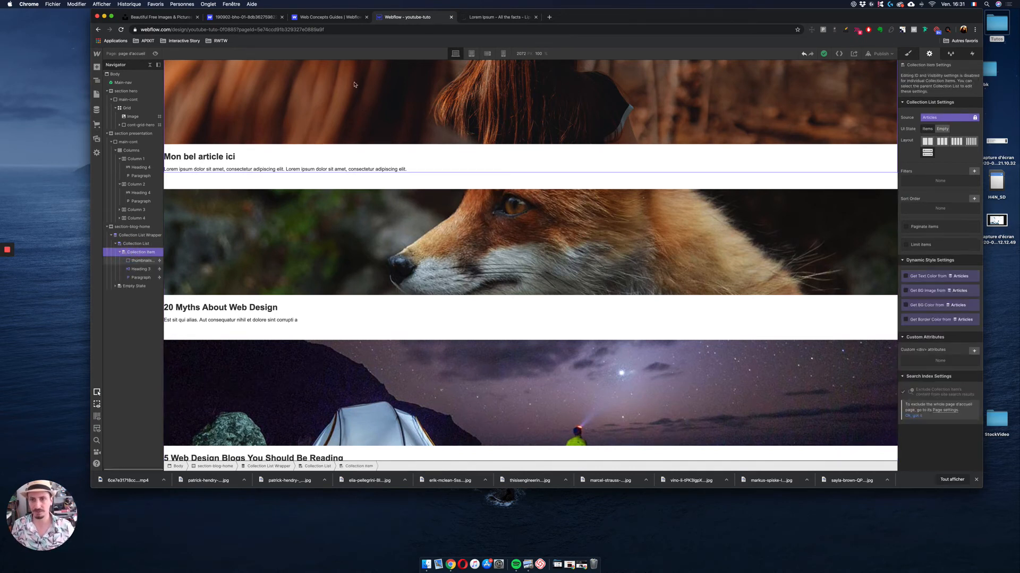
left_click(136, 243)
left_click(908, 53)
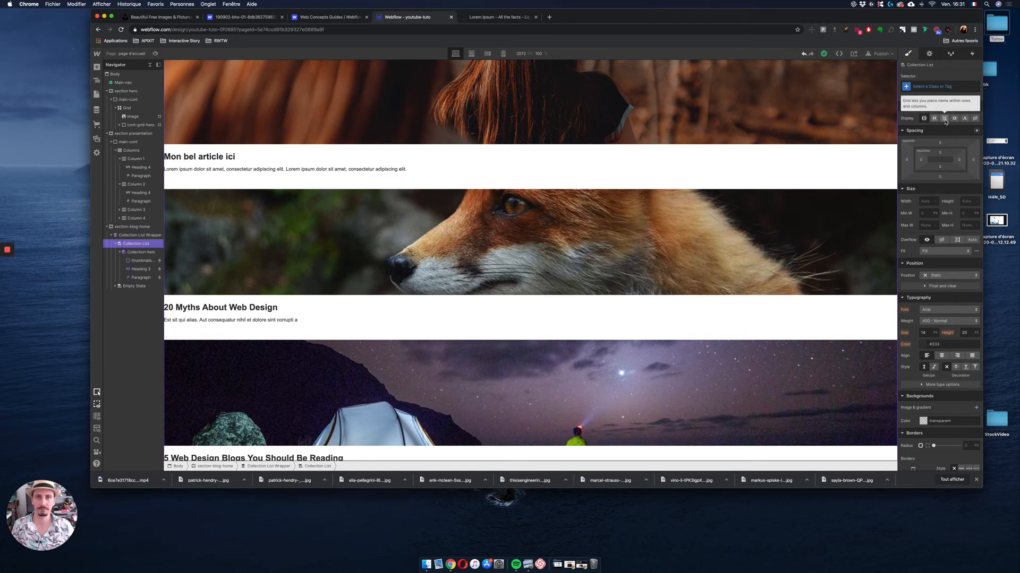
left_click(944, 119)
Step: Try a third column in the Collection List grid and delete it
scroll(628, 235, "up", 3)
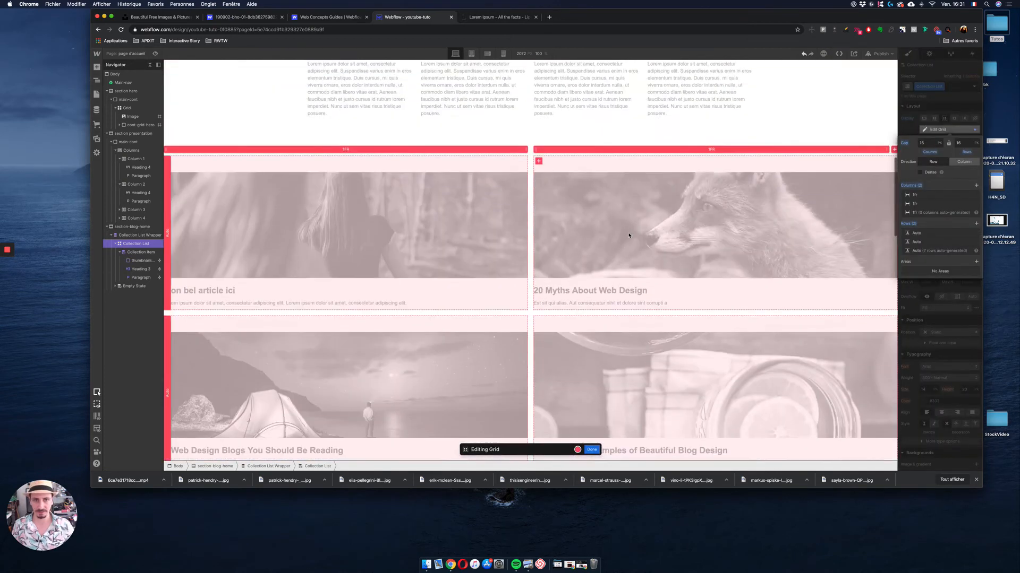
scroll(630, 234, "down", 1)
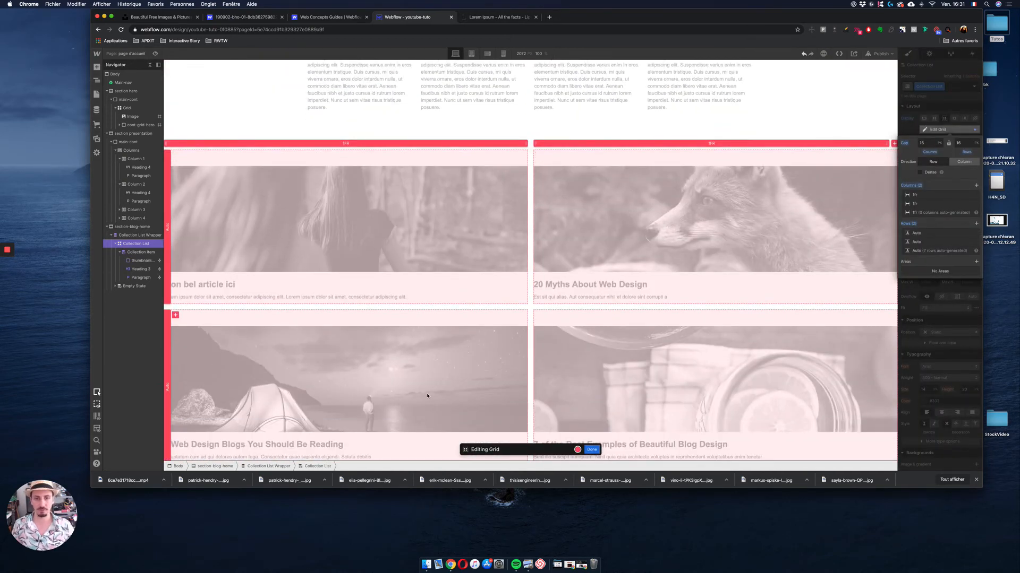
scroll(619, 359, "down", 3)
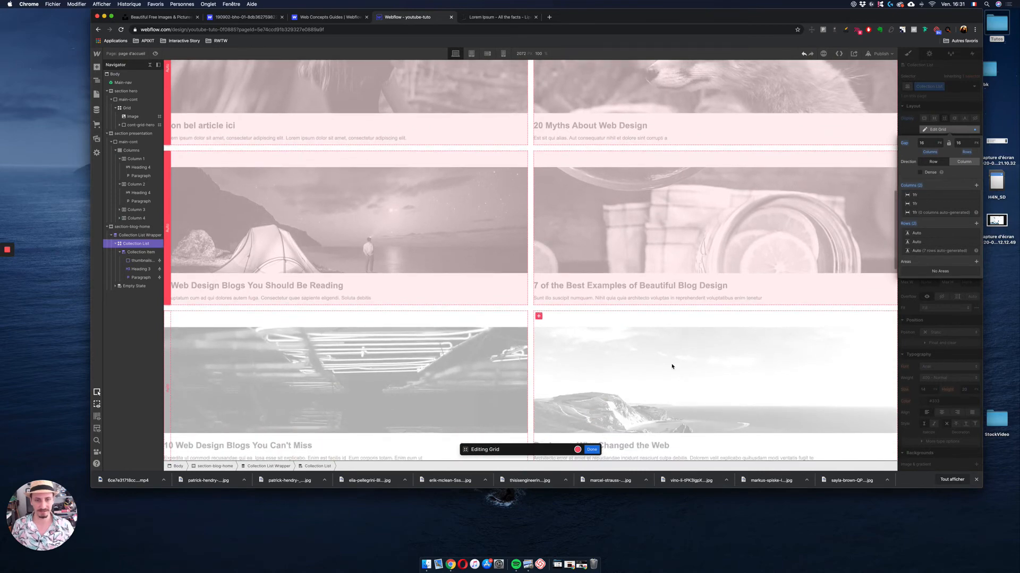
scroll(672, 364, "up", 4)
scroll(671, 365, "down", 1)
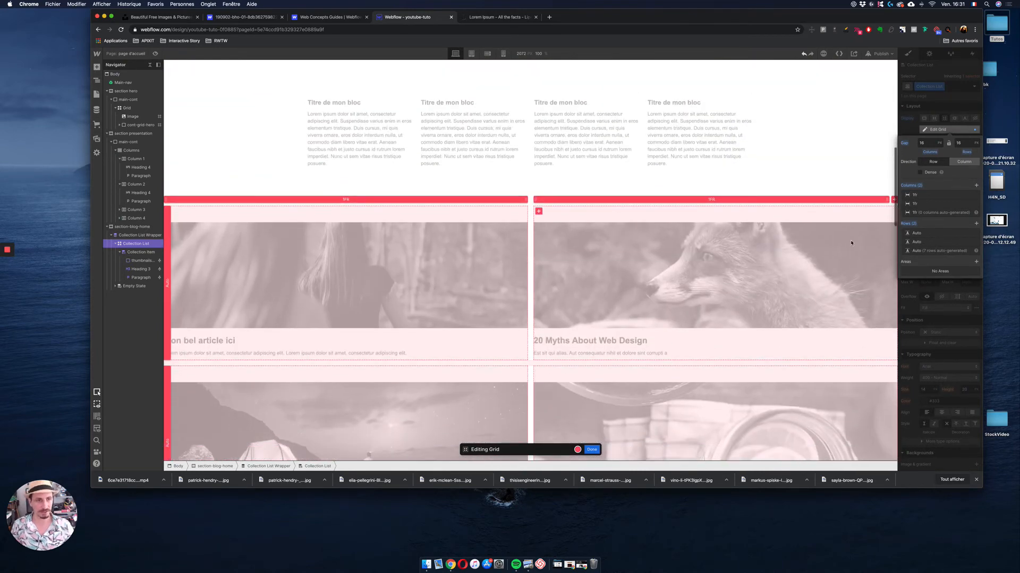
left_click(894, 200)
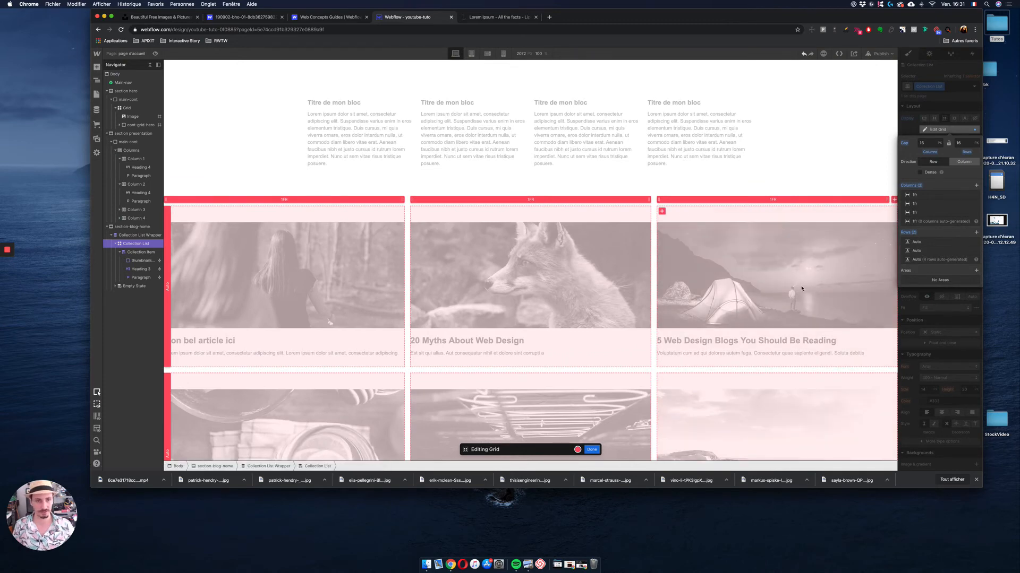
scroll(584, 295, "down", 3)
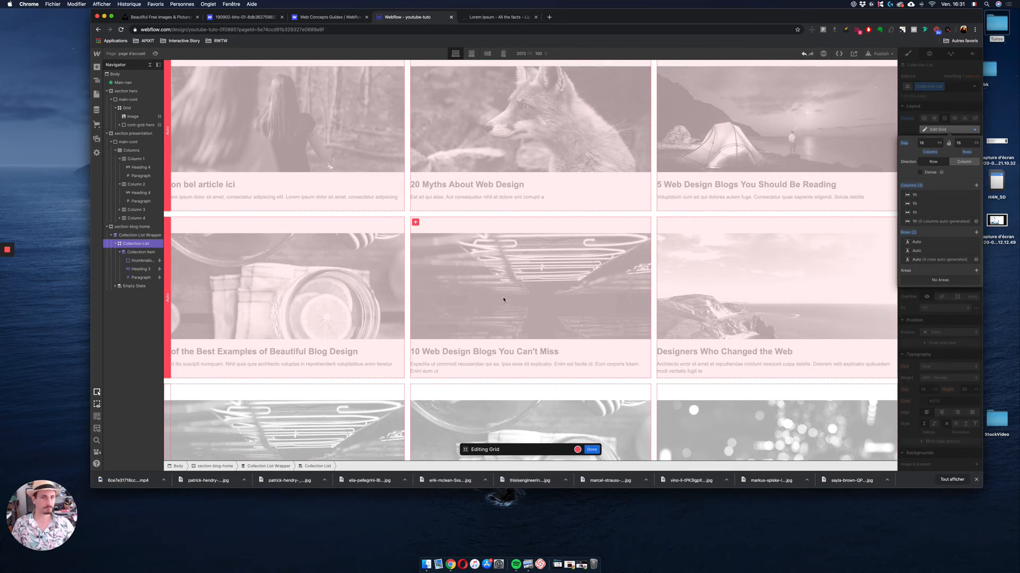
scroll(602, 298, "up", 2)
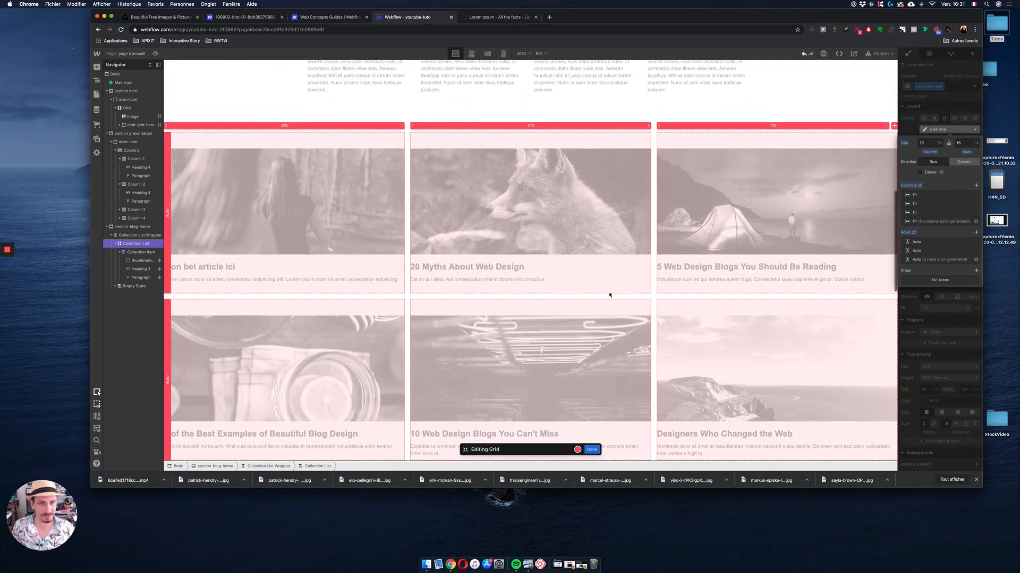
left_click(792, 126)
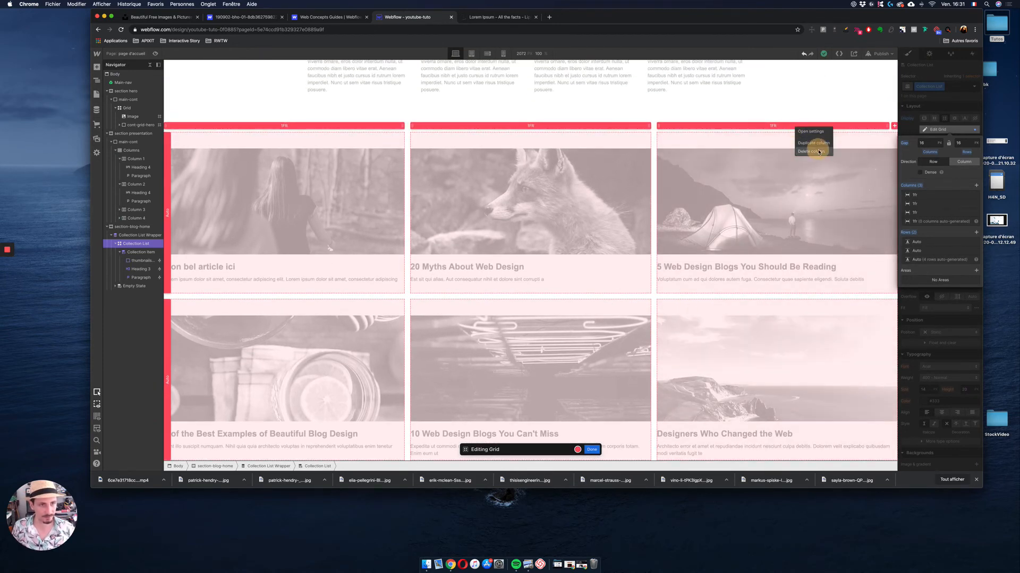
left_click(812, 151)
Step: Try creating grid areas in both cells of the third row and undo them
scroll(701, 378, "down", 3)
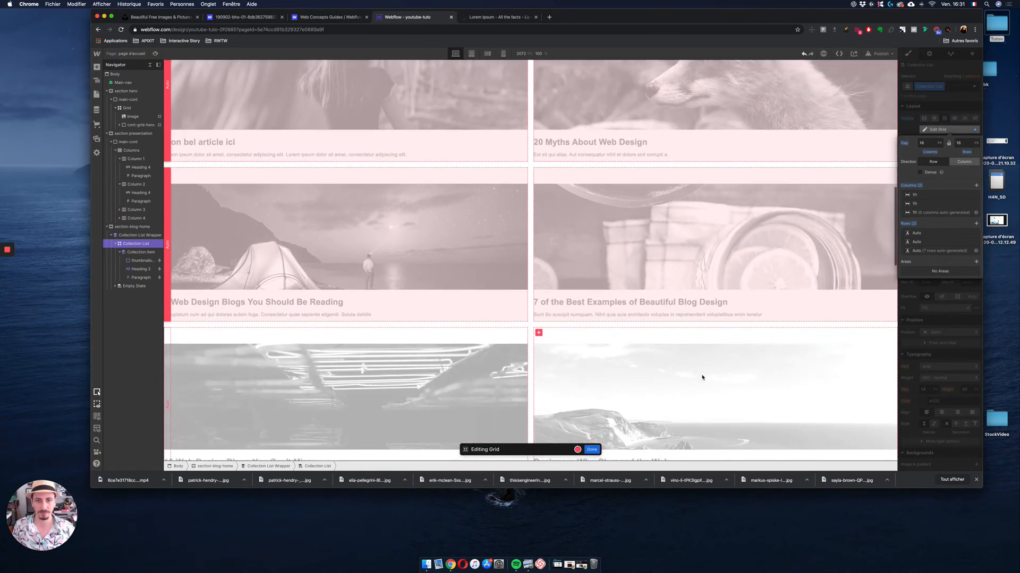
scroll(683, 353, "down", 3)
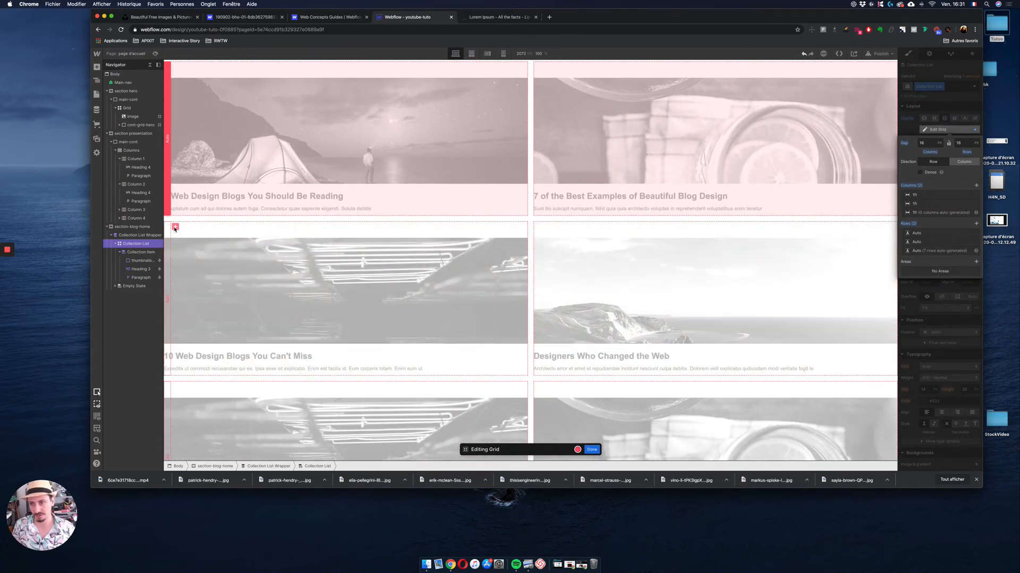
left_click(176, 228)
left_click(541, 227)
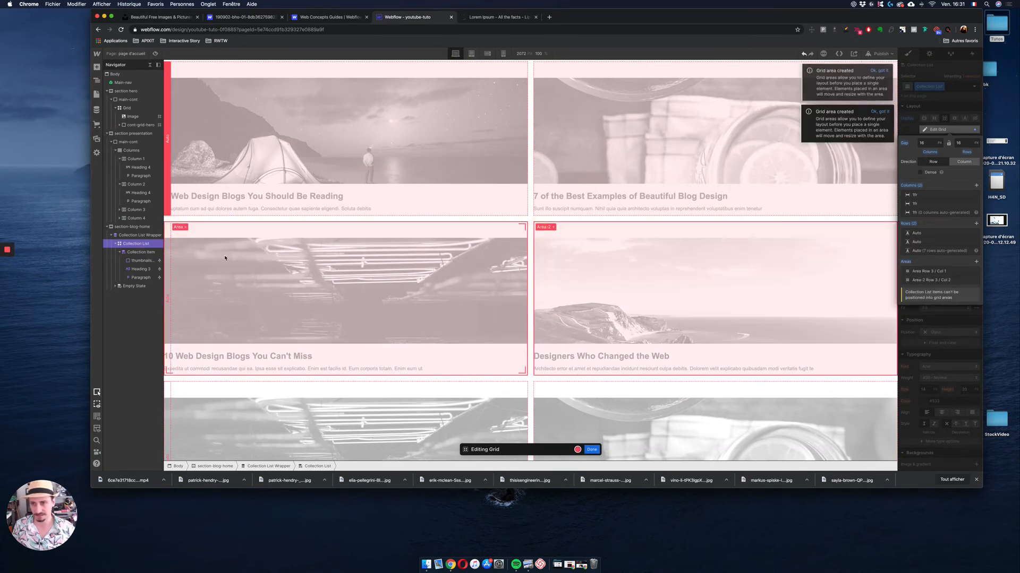
key("super+z")
key("super+z")
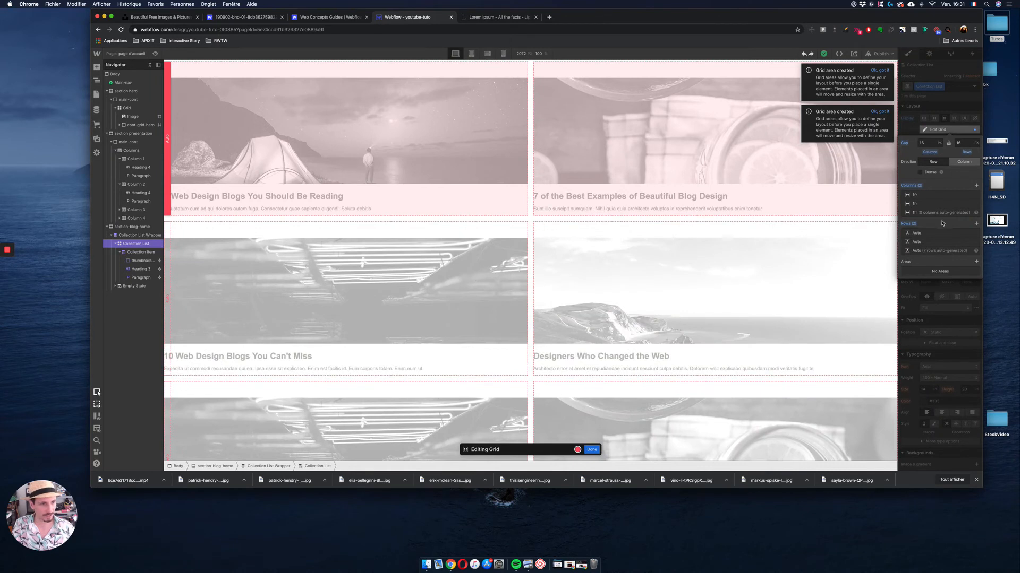
Step: Add a third column to the Collection List grid, and try an extra row before deleting it
left_click(976, 224)
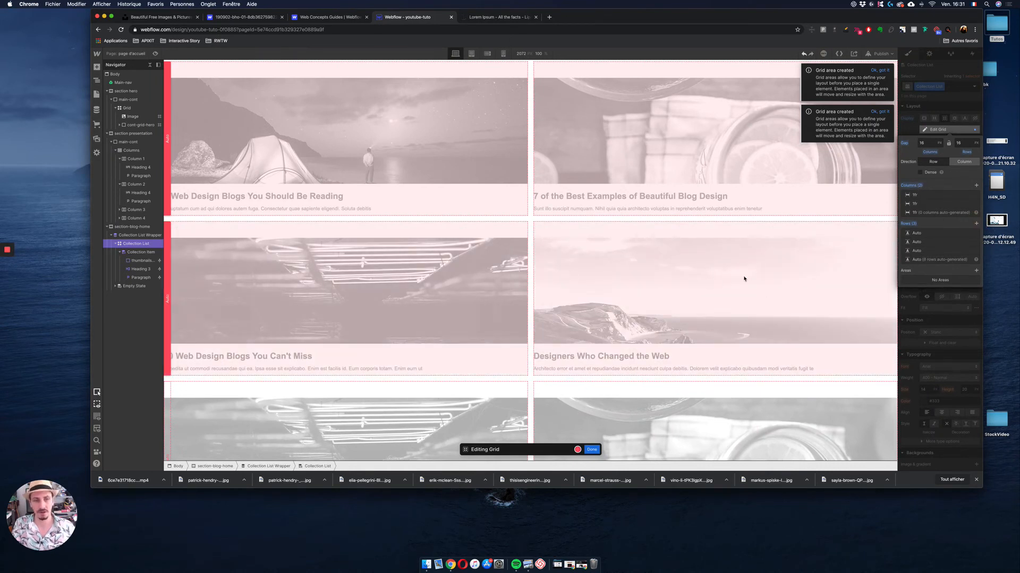
left_click(975, 185)
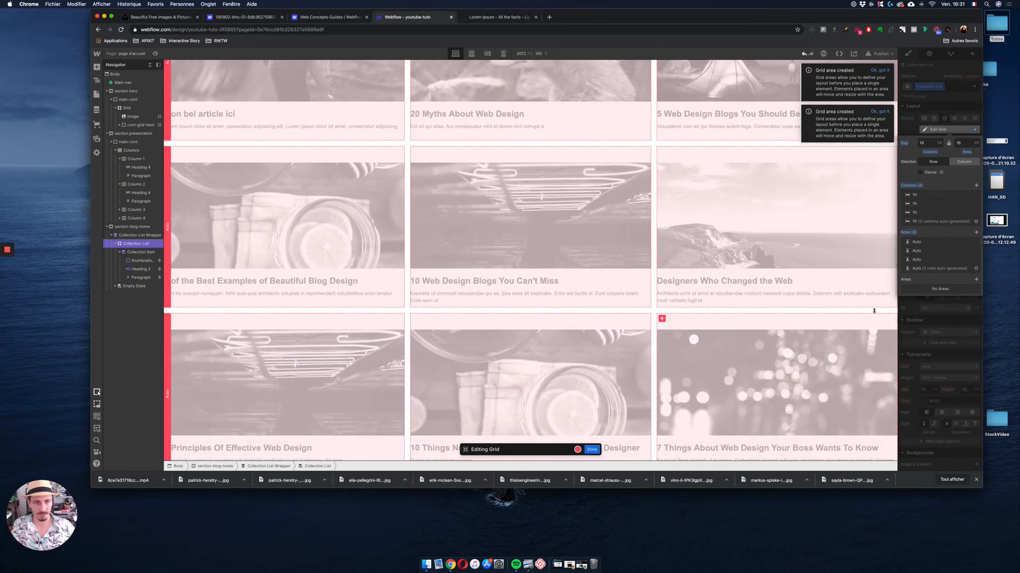
left_click(976, 260)
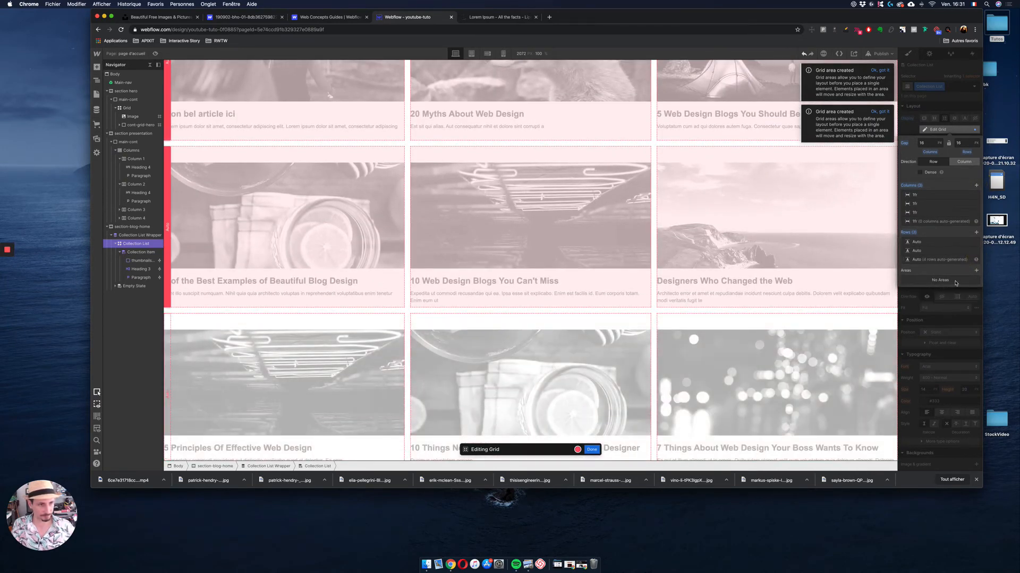
Step: Preview the page and check the alignment and spacing of the three-column article grid down to its last row
scroll(589, 177, "up", 10)
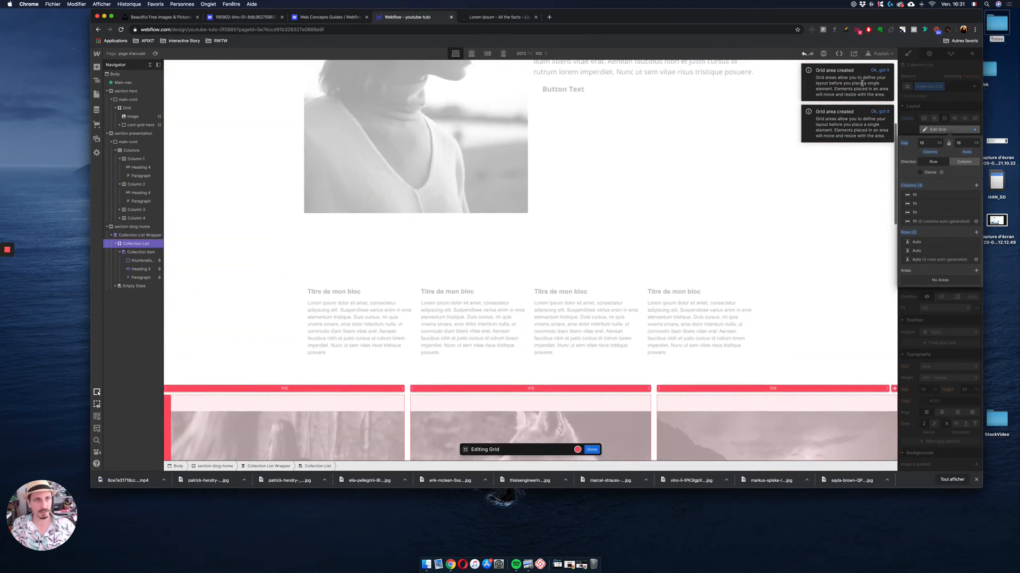
left_click(155, 54)
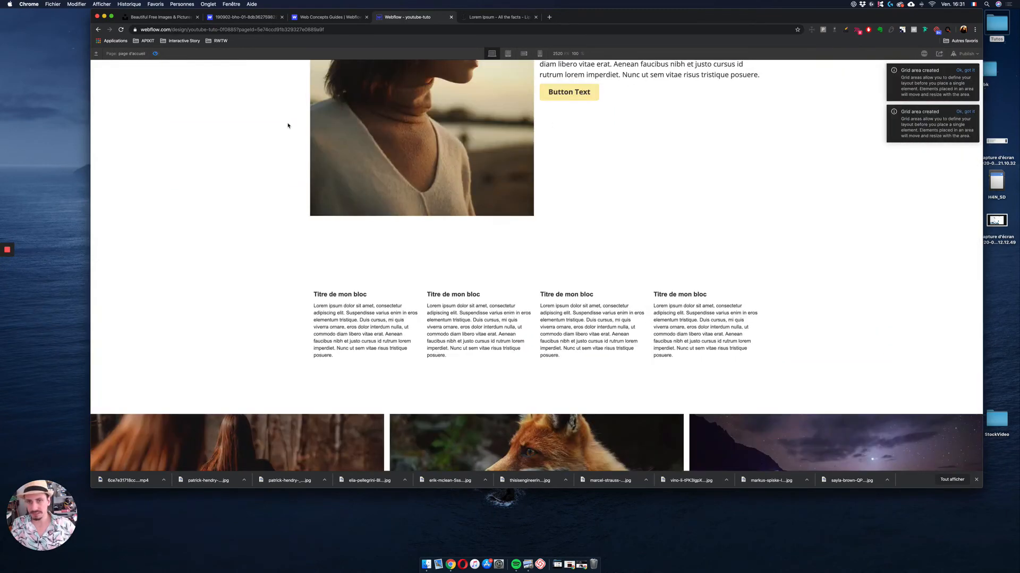
scroll(570, 198, "down", 5)
scroll(570, 199, "down", 13)
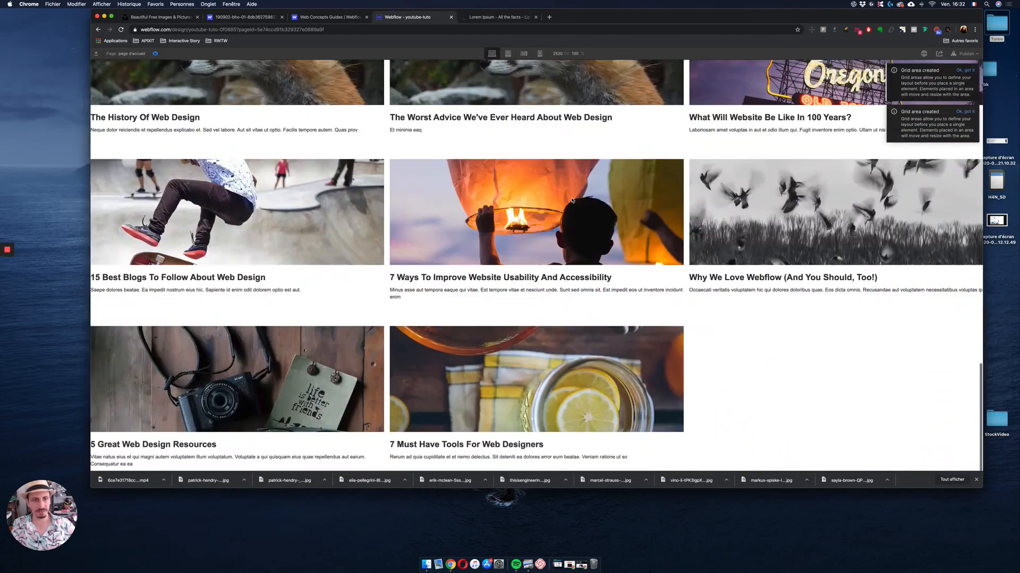
scroll(572, 201, "up", 6)
scroll(572, 200, "up", 8)
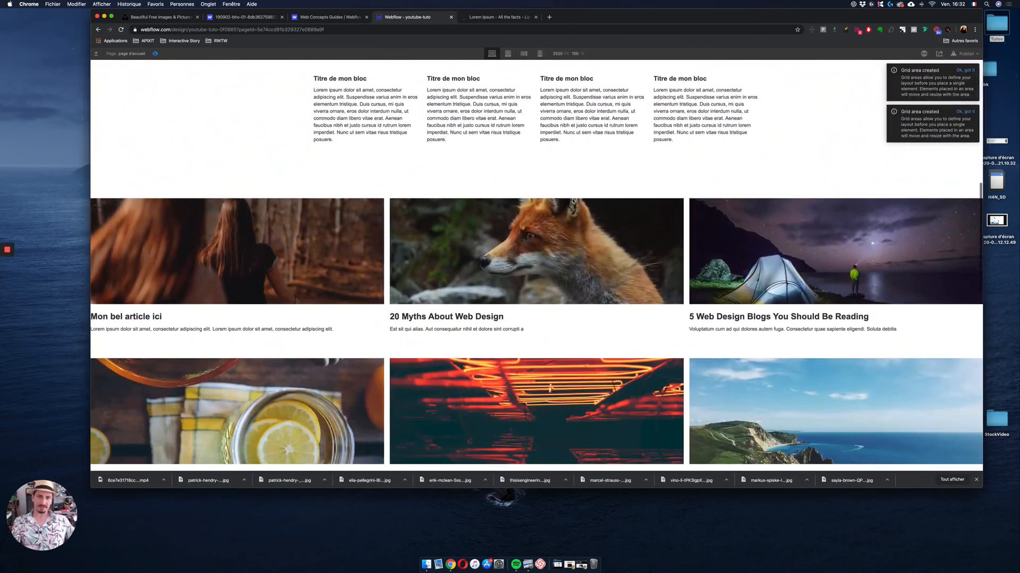
scroll(576, 199, "down", 1)
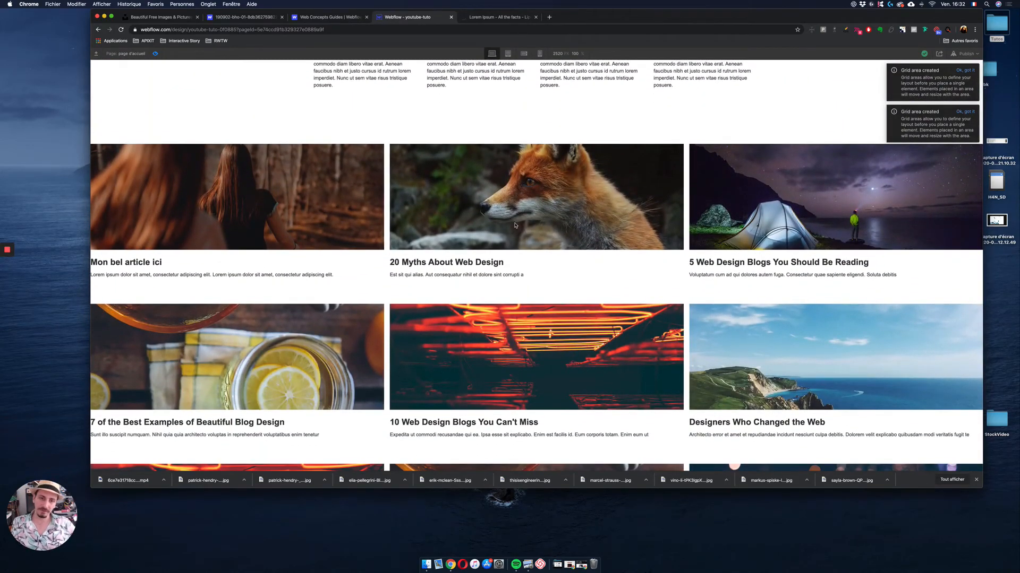
scroll(622, 316, "down", 5)
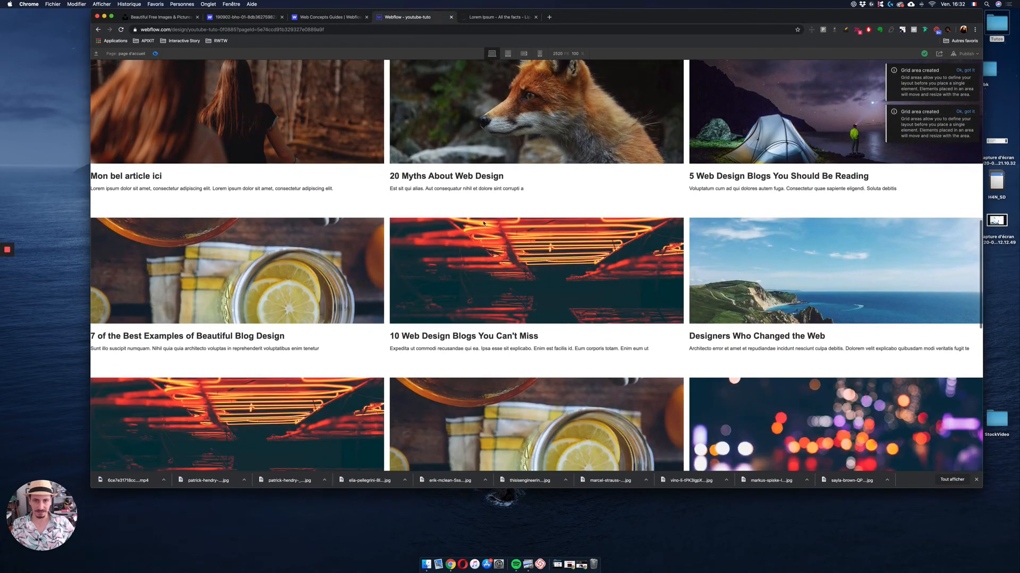
left_click(155, 54)
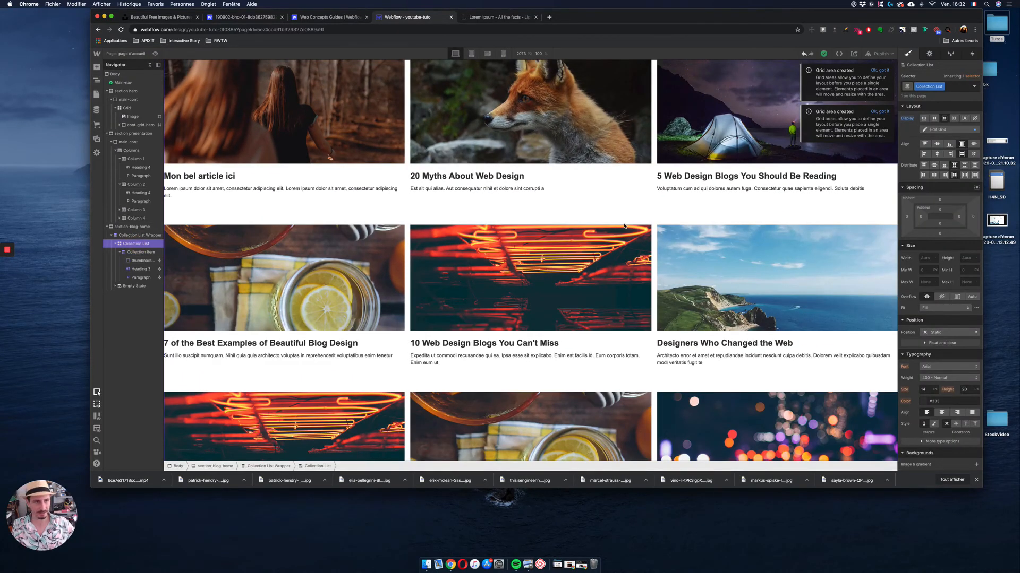
Step: Review the Collection List's column and row structure in the grid editor
left_click(138, 244)
left_click(948, 132)
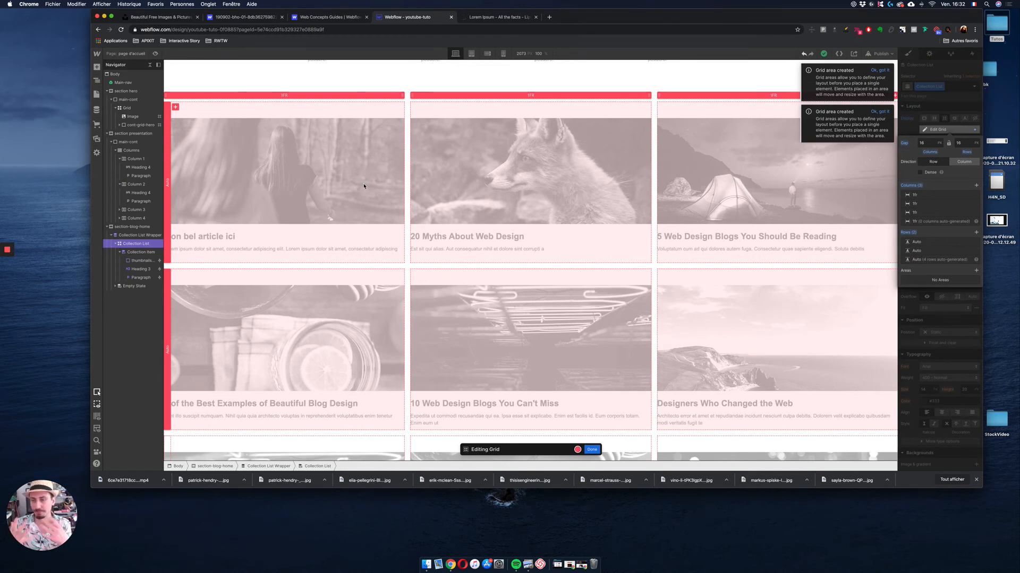
left_click(929, 54)
Step: Limit the items shown in the Collection List to 2
left_click(929, 53)
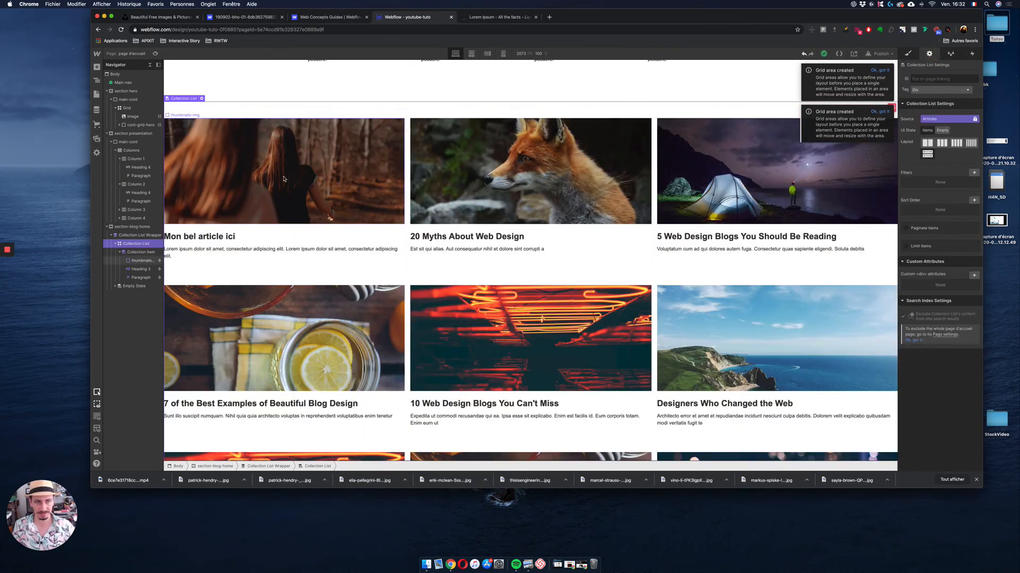
left_click(144, 236)
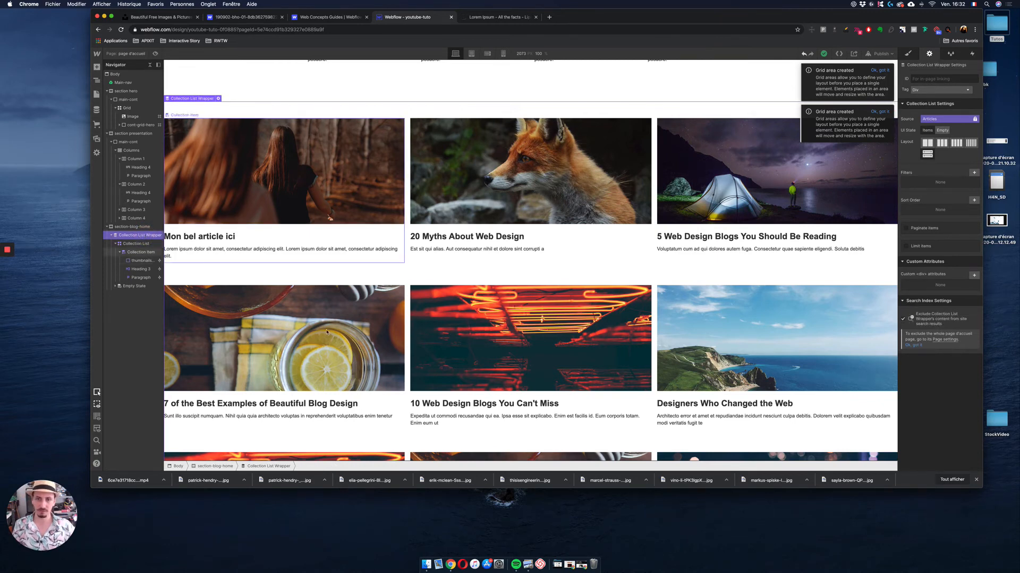
left_click(137, 244)
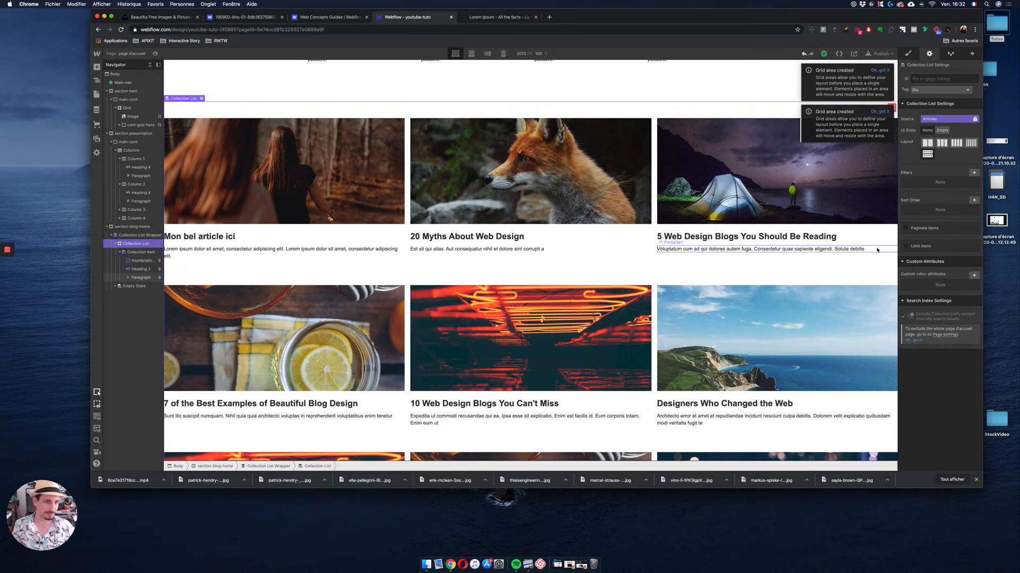
left_click(907, 247)
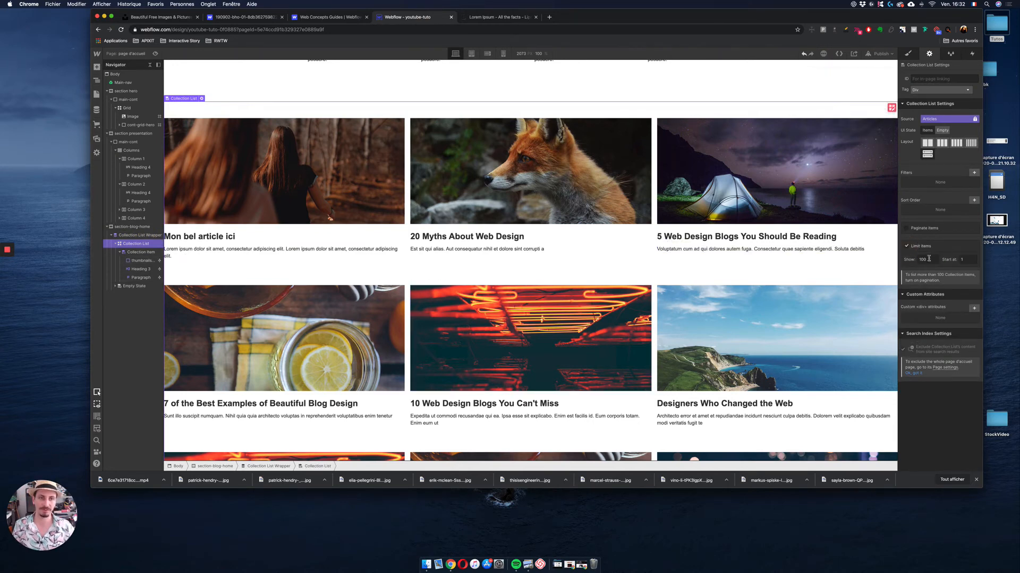
left_click(928, 259)
type("2")
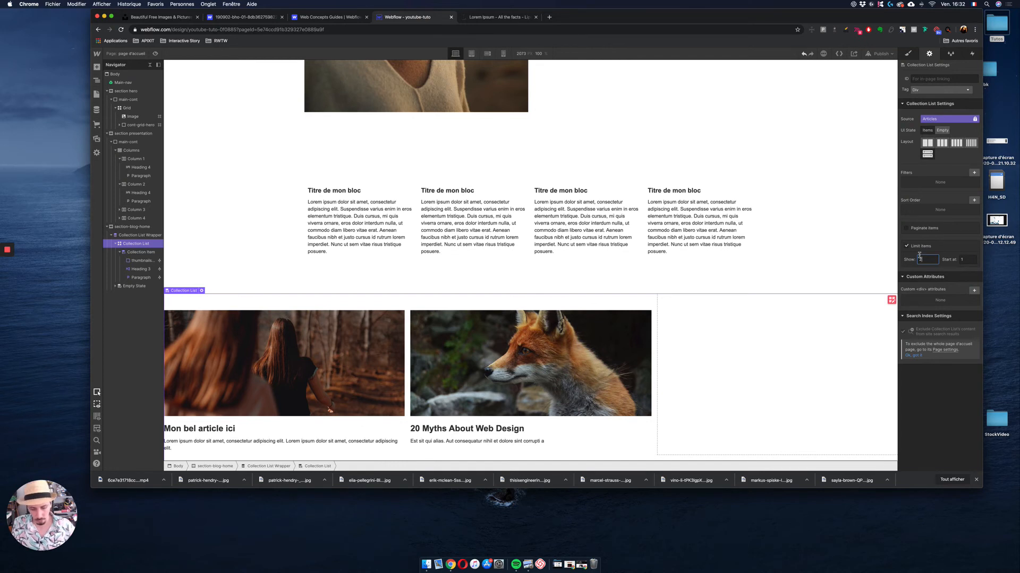
Step: Set the Collection List's item limit to 6 articles
type("4")
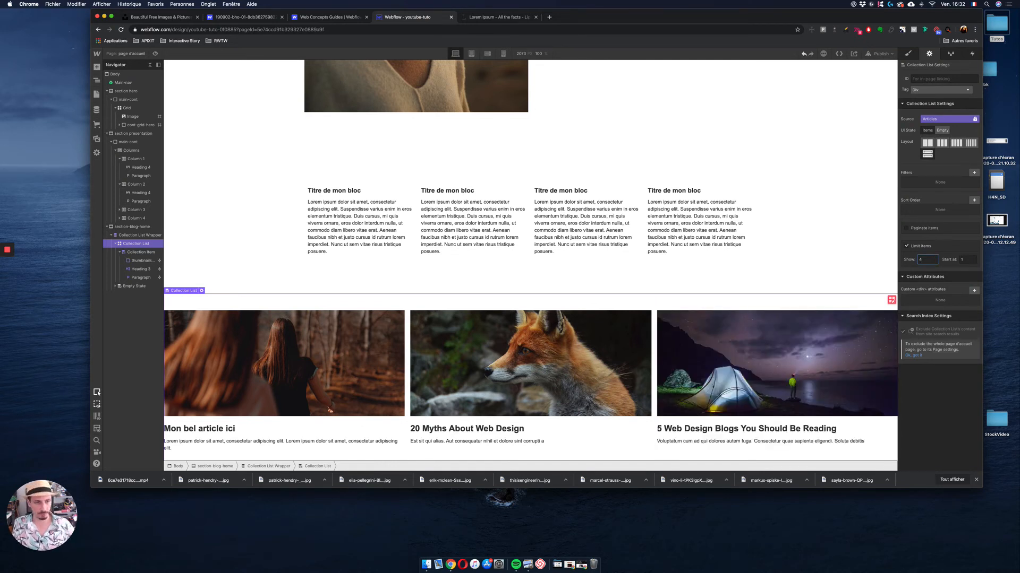
key("BackSpace")
type("6")
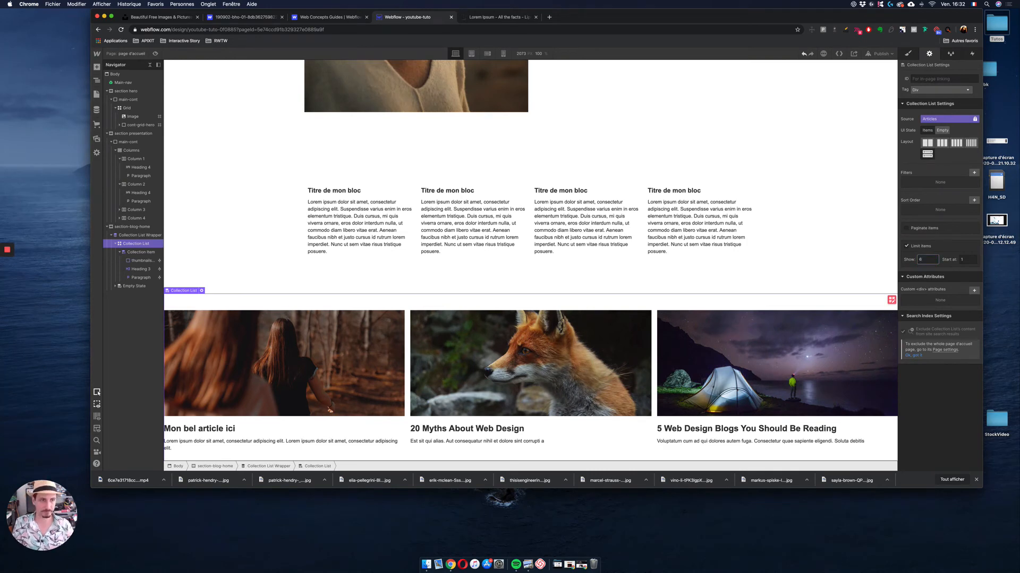
scroll(688, 301, "down", 5)
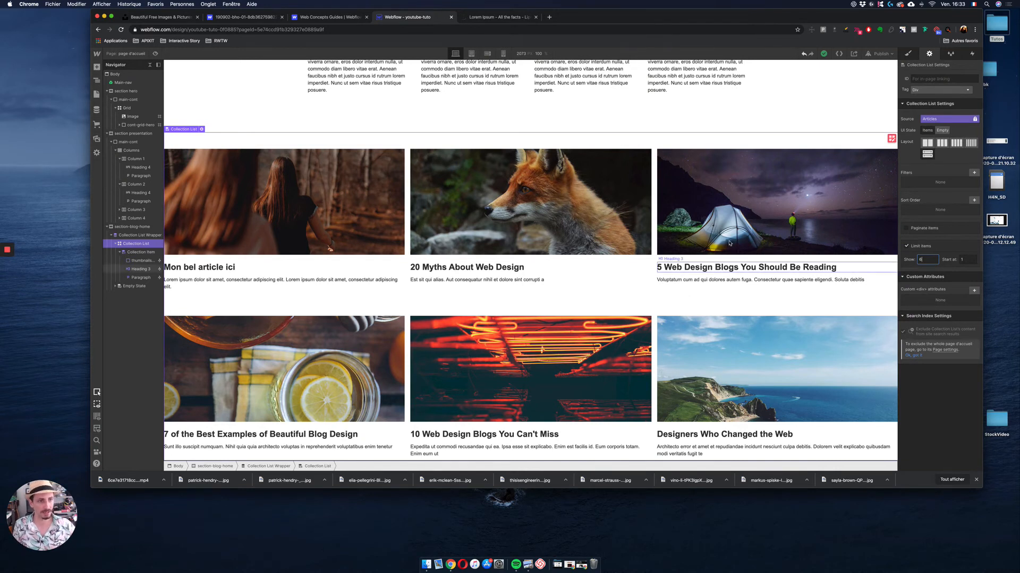
left_click(974, 174)
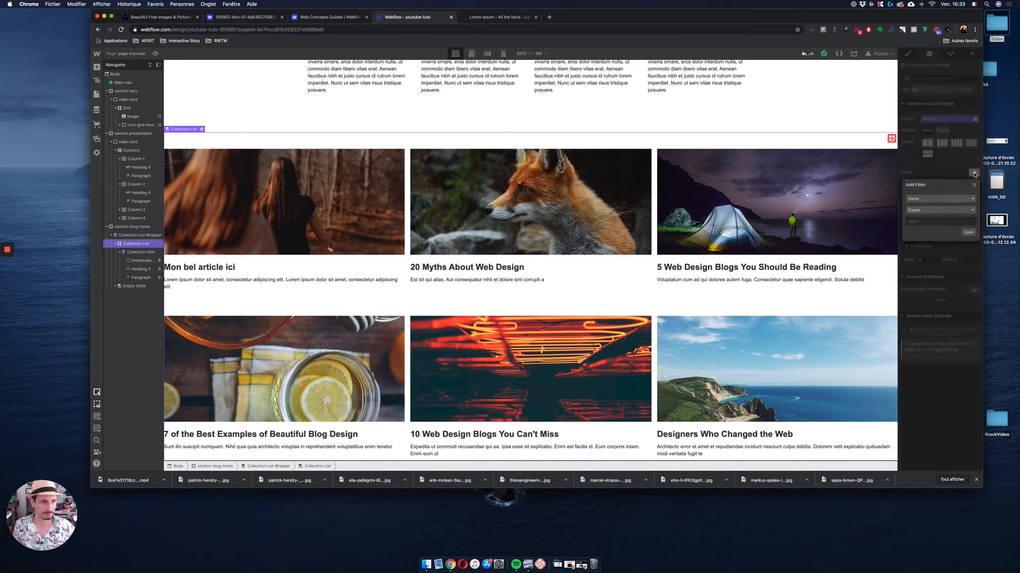
left_click(934, 199)
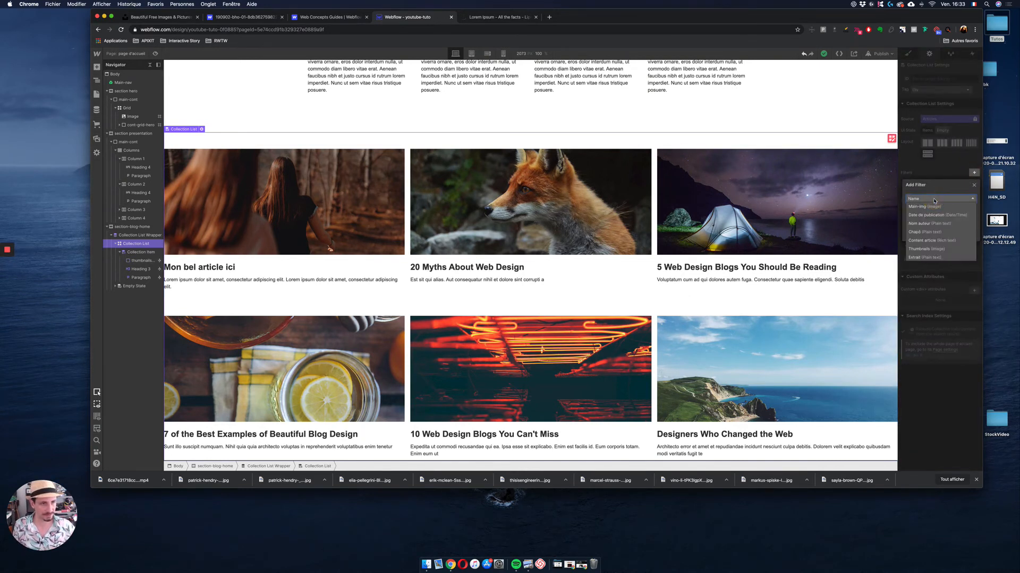
scroll(943, 211, "down", 3)
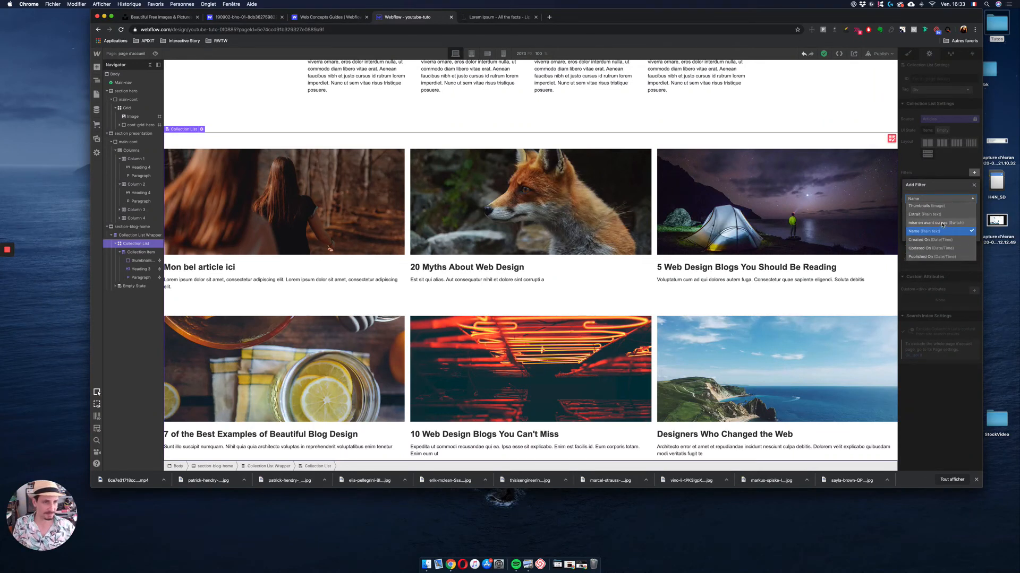
left_click(973, 185)
Step: Add a filter to the Collection List that shows only articles whose "mise en avant ou pas" is on
left_click(973, 172)
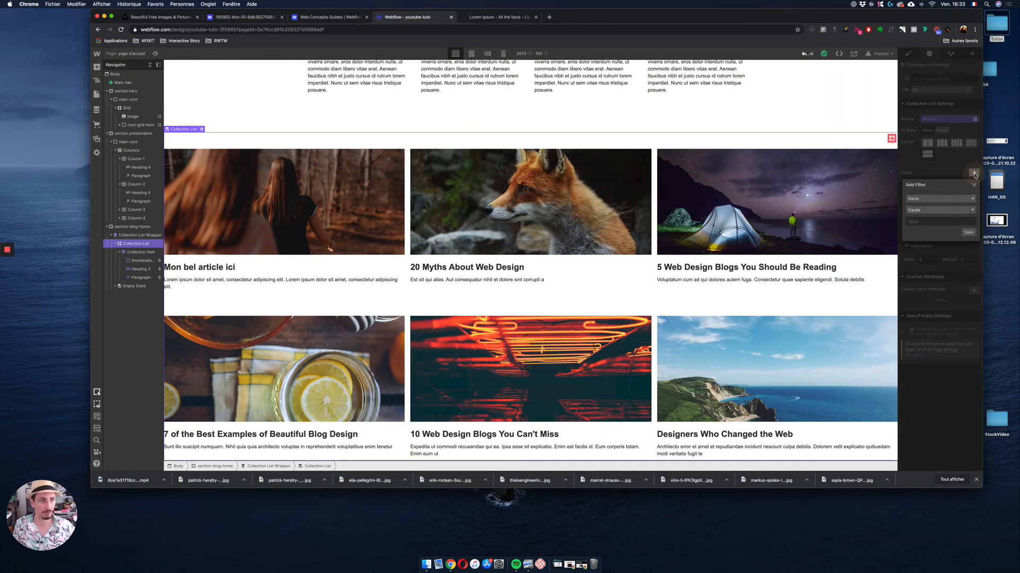
left_click(945, 199)
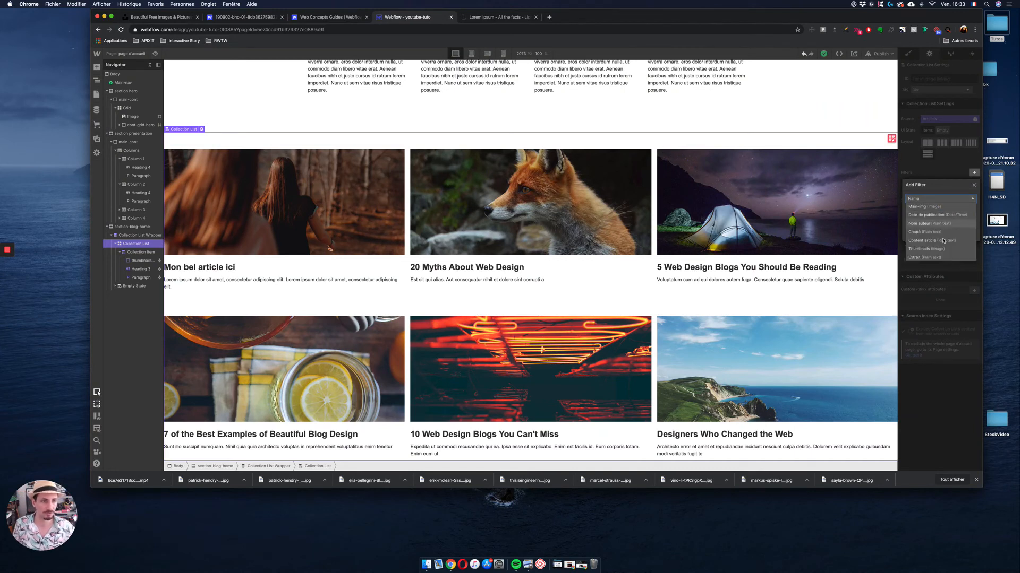
scroll(943, 209, "down", 3)
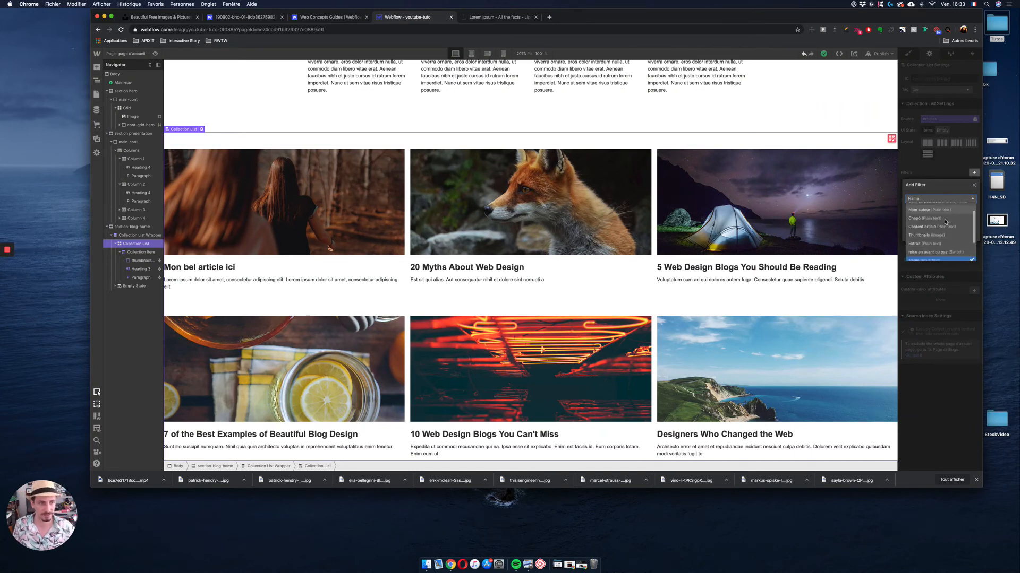
left_click(935, 240)
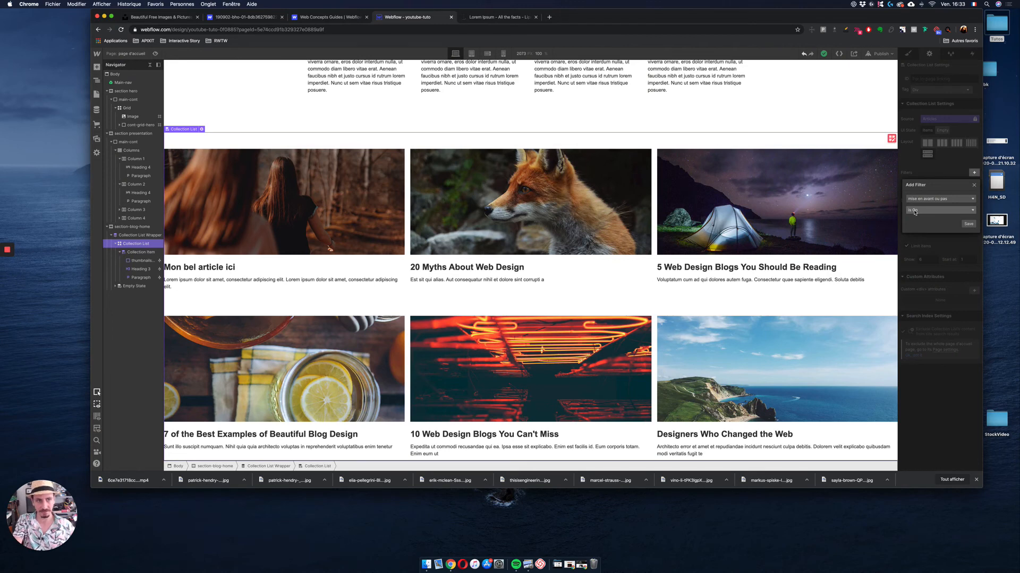
left_click(968, 224)
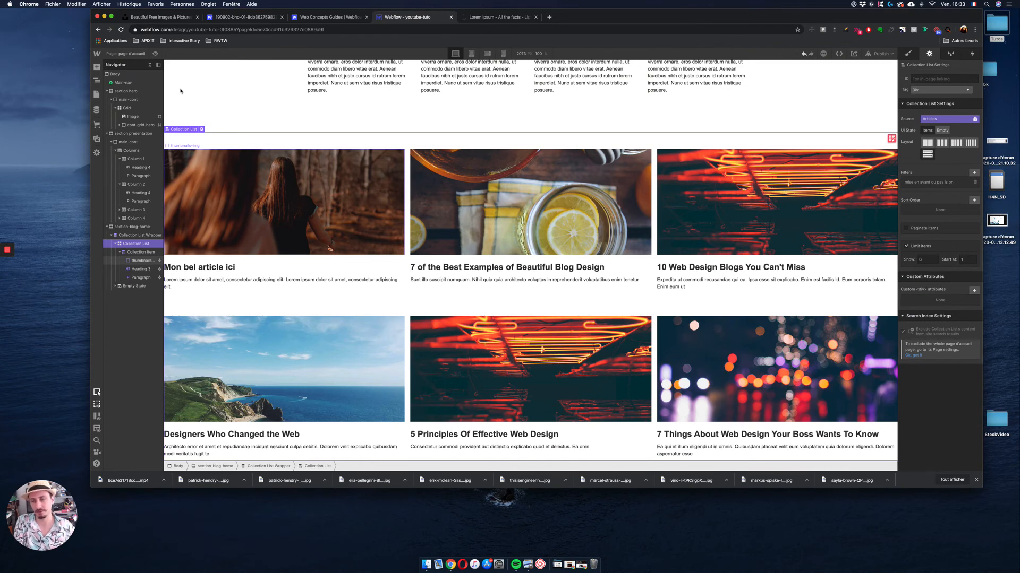
Step: Turn off "mise en avant ou pas" for the article "Mon bel article ici", save it and return to the page d'accueil canvas
left_click(97, 110)
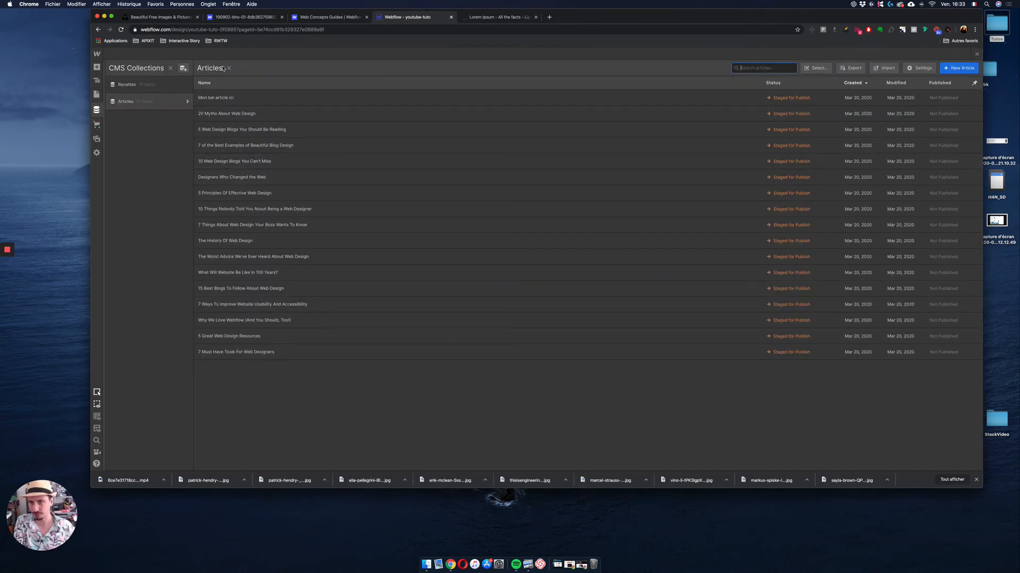
left_click(251, 104)
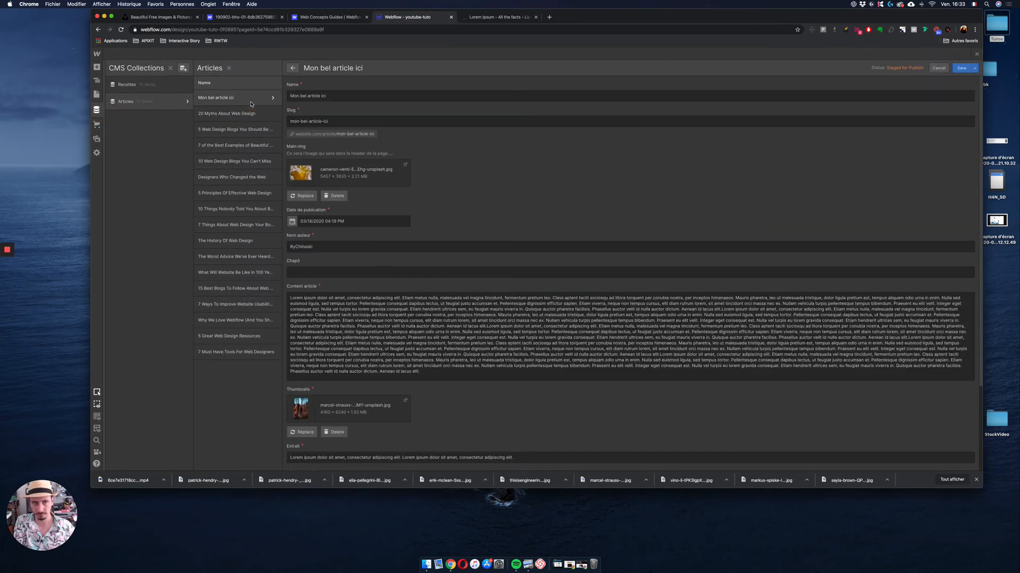
scroll(537, 259, "down", 4)
left_click(293, 374)
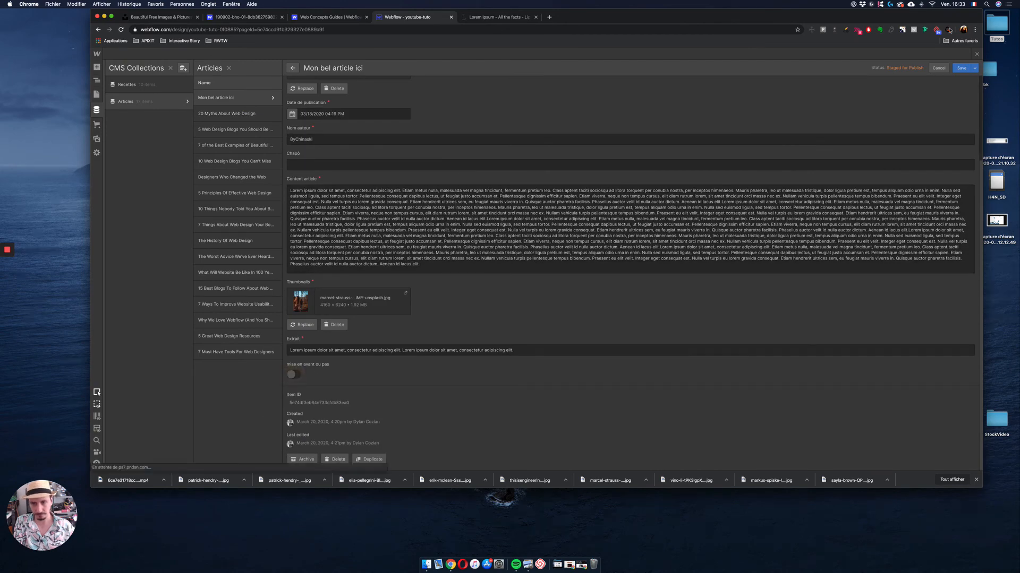
left_click(962, 68)
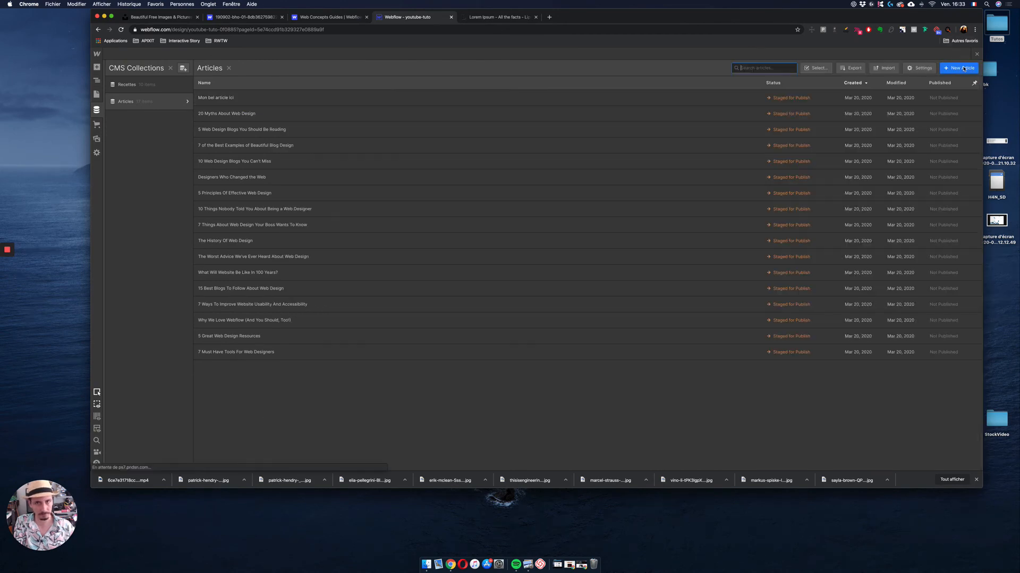
left_click(96, 94)
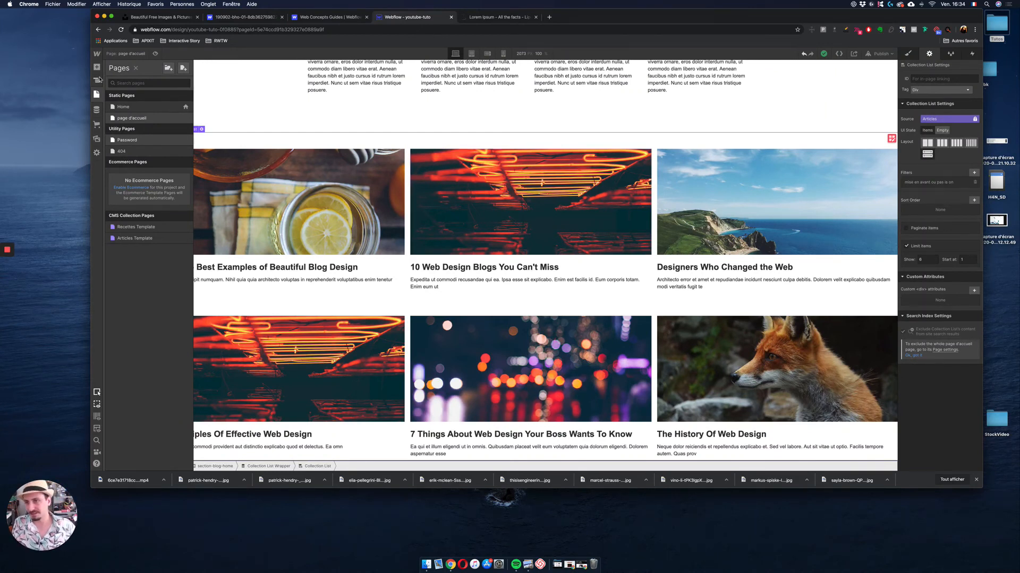
key("z")
scroll(467, 158, "up", 3)
scroll(468, 158, "down", 3)
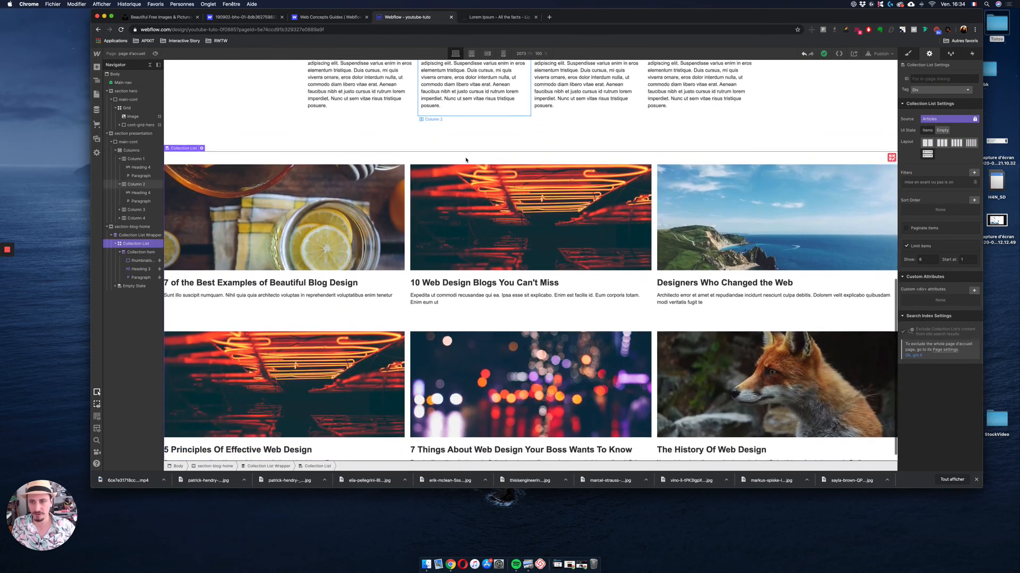
Step: Try to add a Div Block inside the Collection List Wrapper
left_click(137, 236)
key("super+e")
type("d")
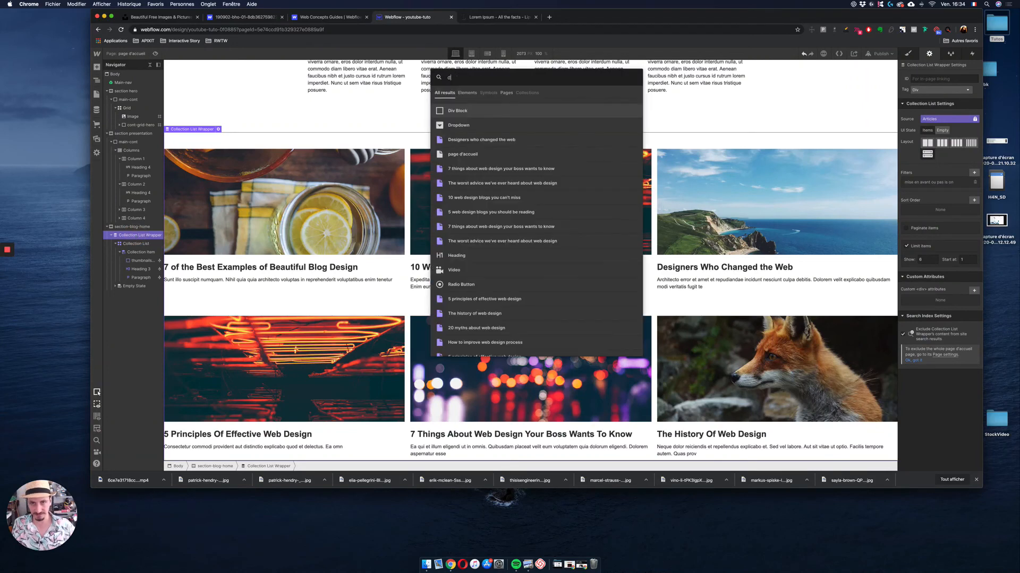
key("Return")
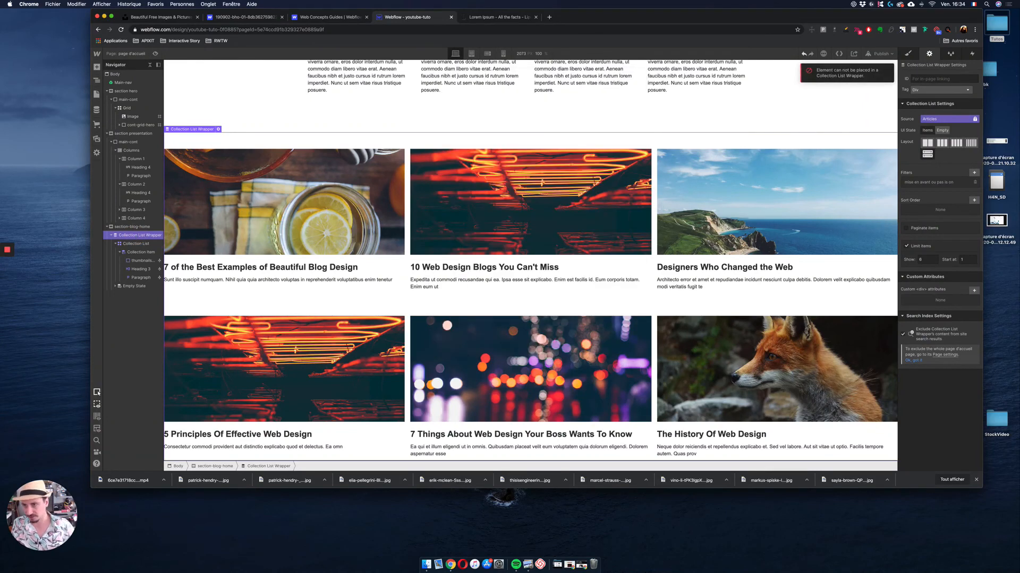
Step: Add a Div Block to section-blog-home and nest the Collection List Wrapper inside it
left_click(136, 228)
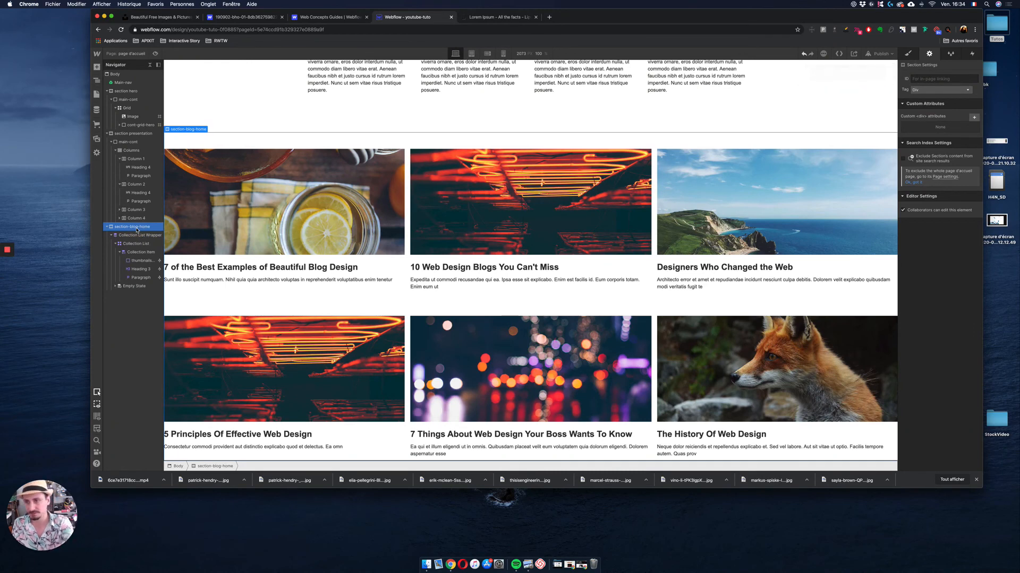
key("super+e")
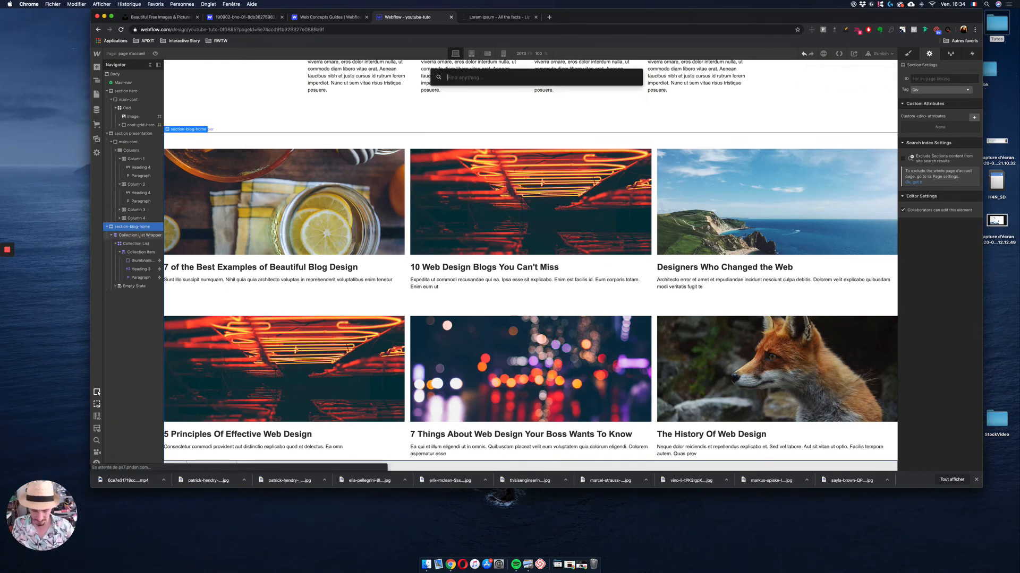
type("div")
key("Return")
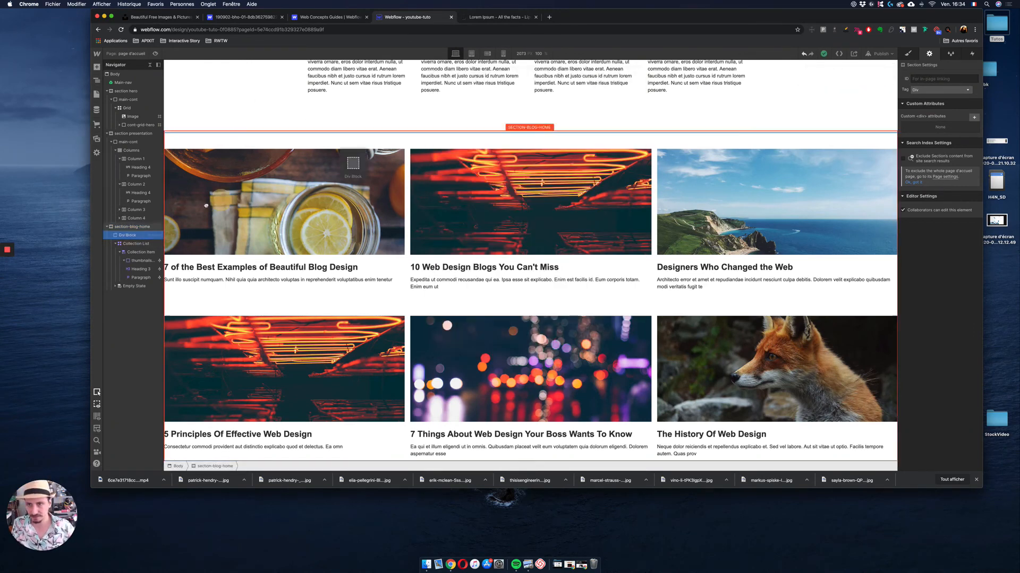
left_click_drag(133, 245, 132, 238)
left_click(133, 238)
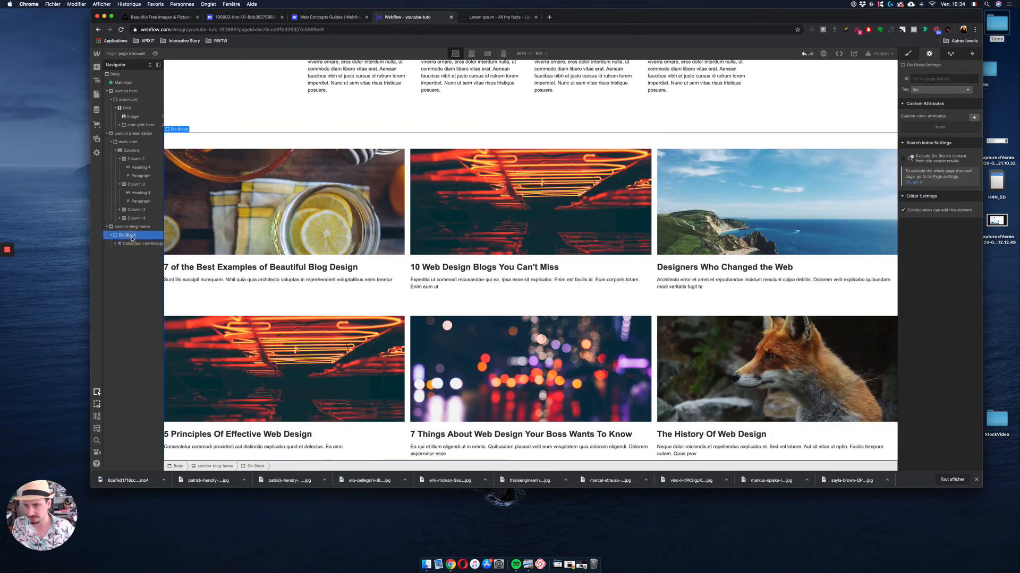
Step: Apply the existing main-cont class to the Div Block around the Collection List Wrapper
left_click(908, 53)
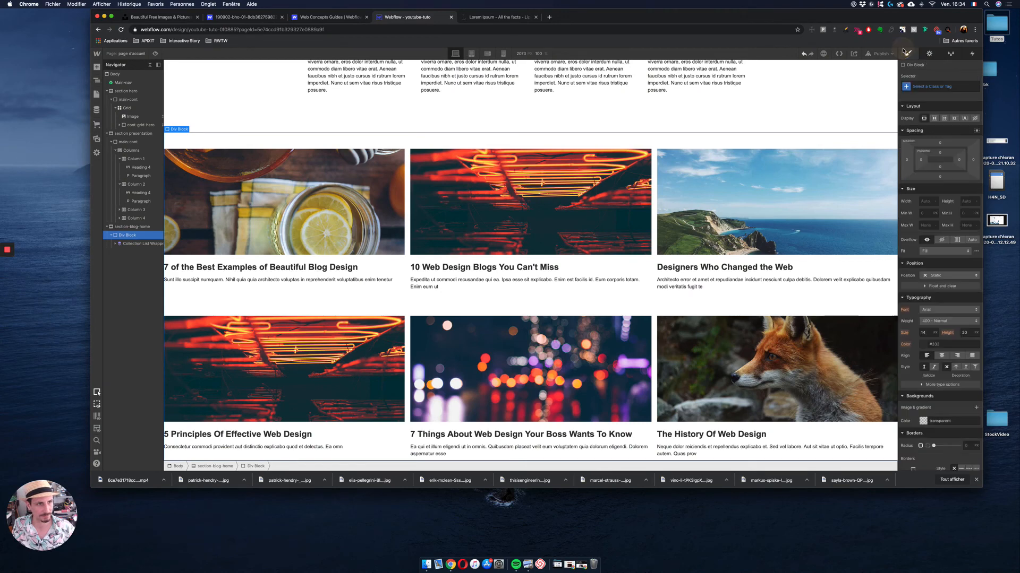
left_click(932, 85)
type("mai")
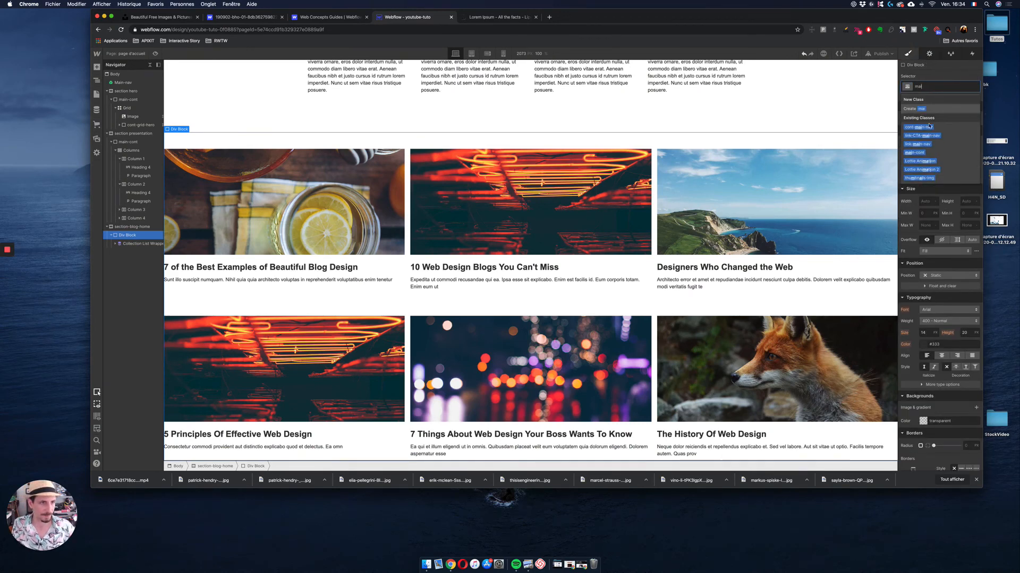
left_click(914, 152)
Step: Preview the page from the hero section down to the article grid to check its width and alignment
left_click(155, 54)
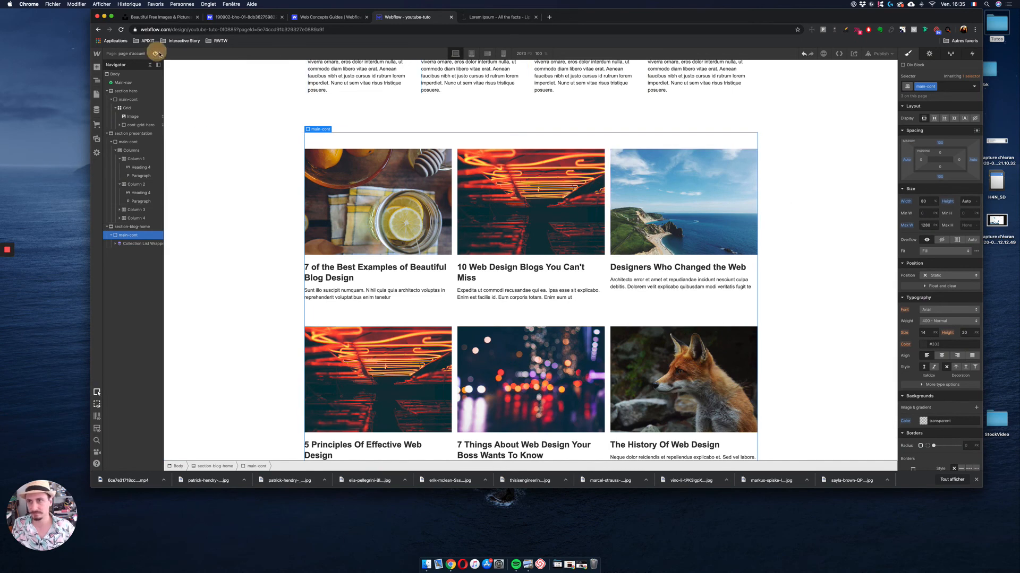
scroll(706, 202, "up", 10)
scroll(574, 310, "down", 2)
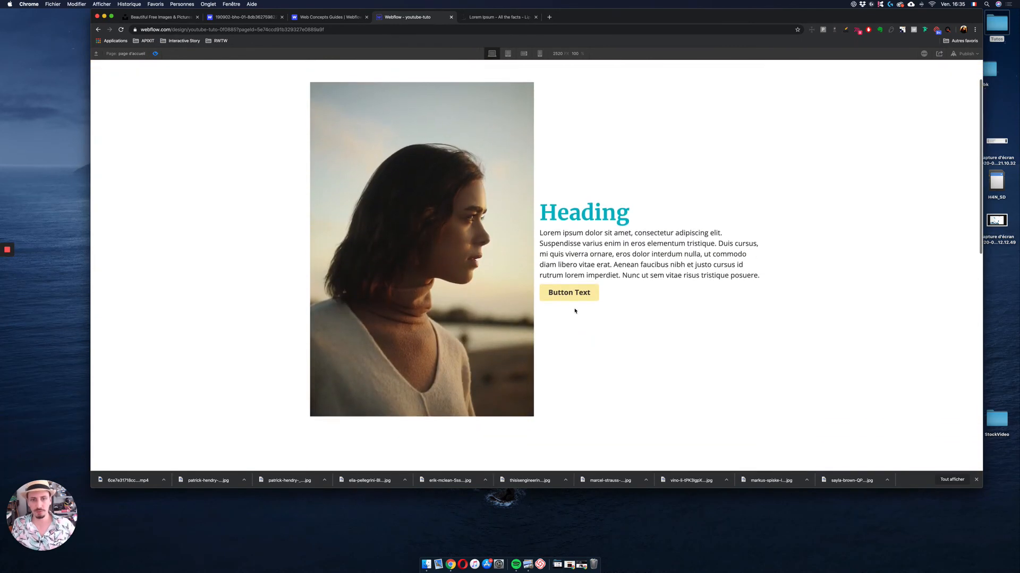
scroll(609, 296, "down", 1)
scroll(609, 295, "down", 10)
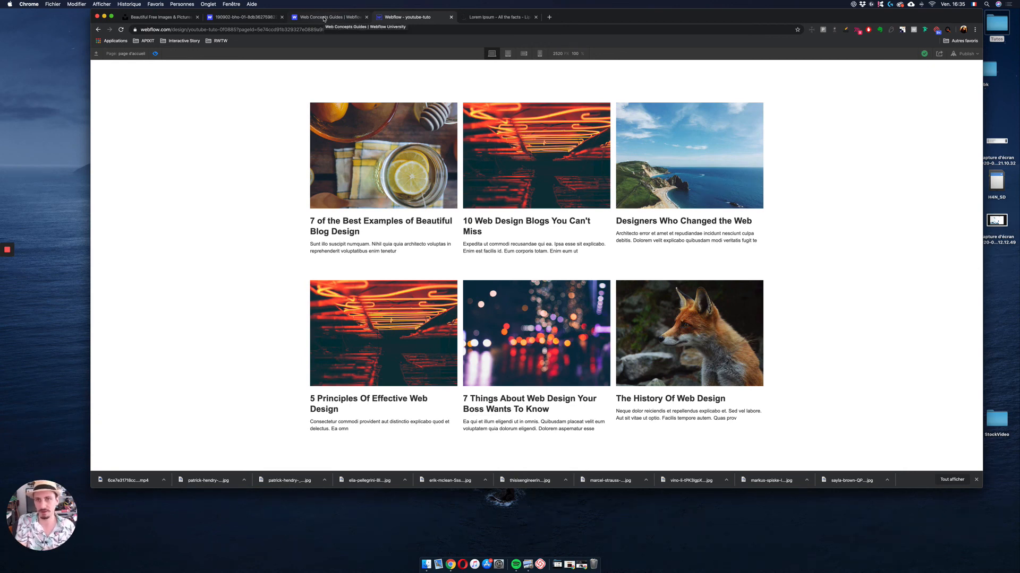
left_click(155, 53)
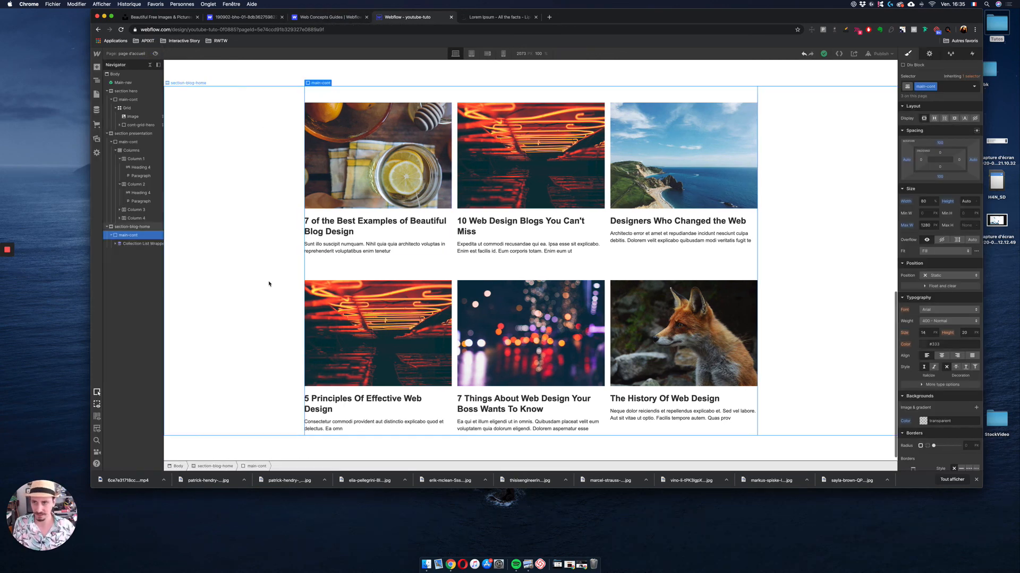
Step: Add a Button below the paragraph inside the Collection Item
left_click(116, 244)
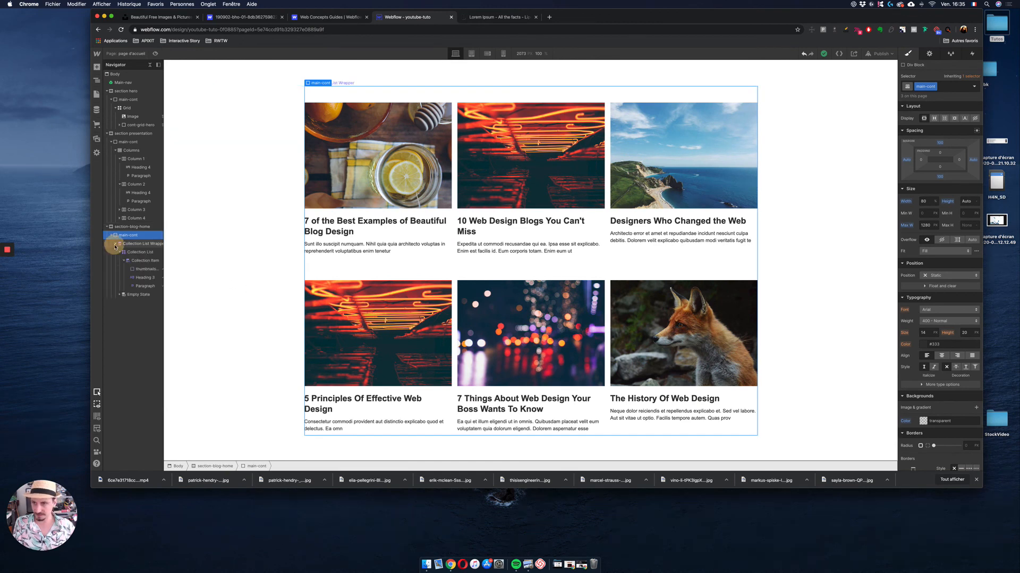
left_click(139, 260)
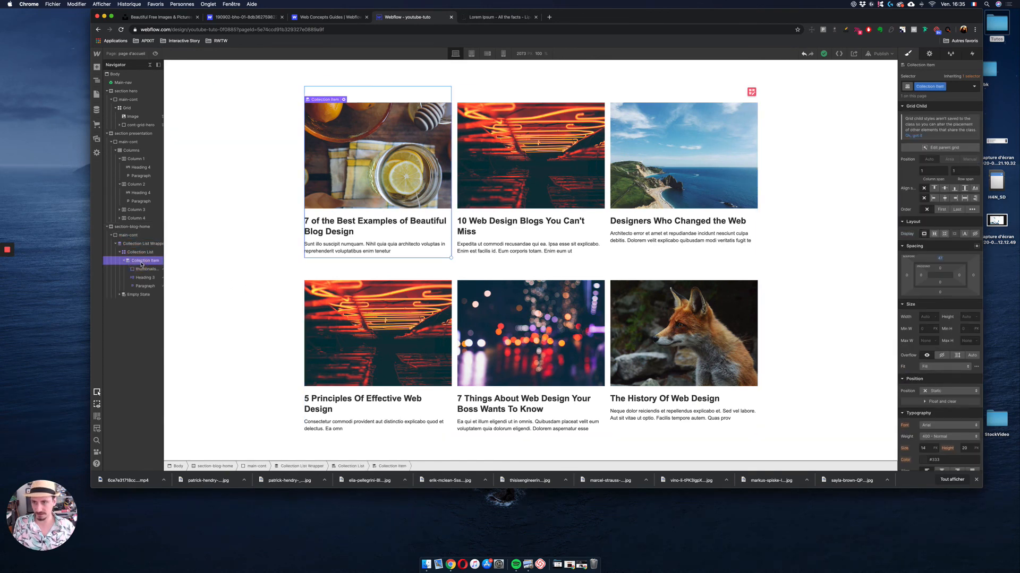
key("super+e")
type("bu")
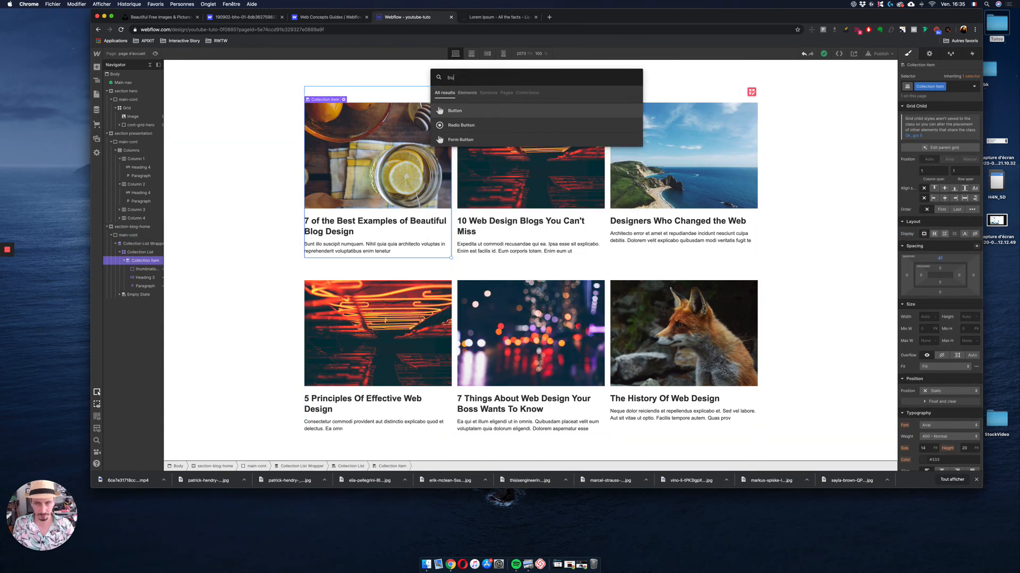
left_click_drag(447, 114, 153, 295)
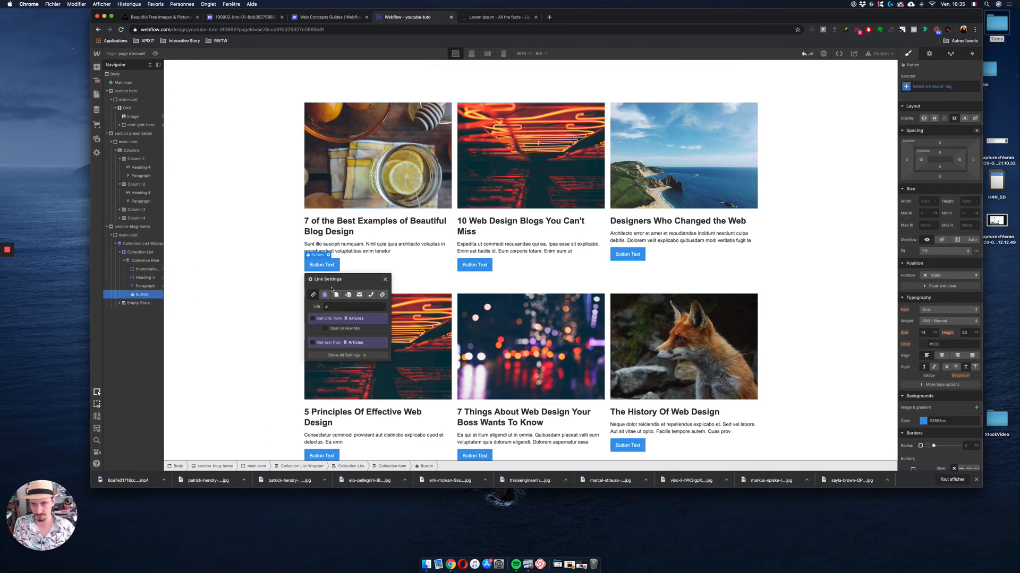
Step: Link the Collection Item's button to the Current Article collection page
left_click(313, 319)
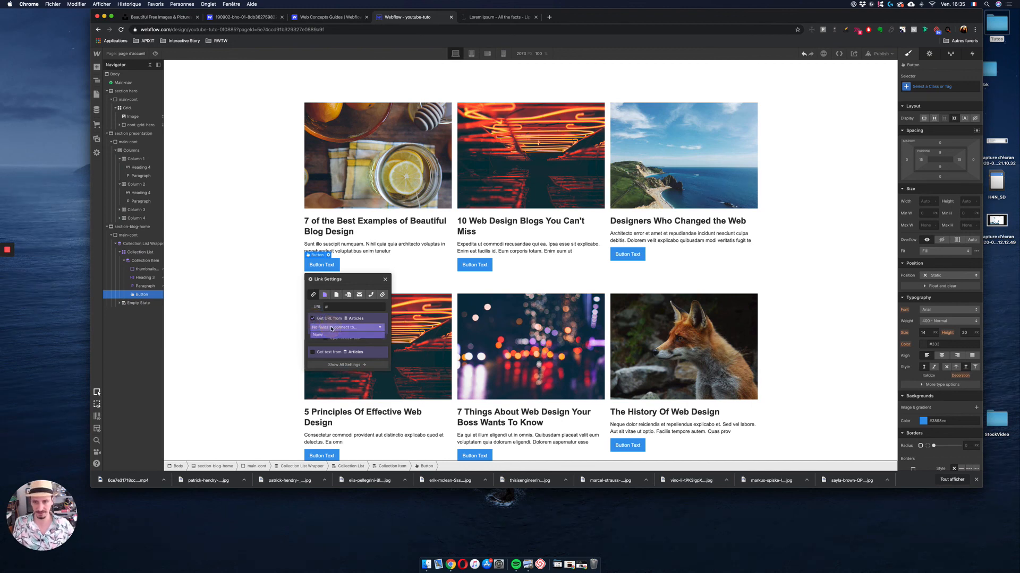
left_click(326, 295)
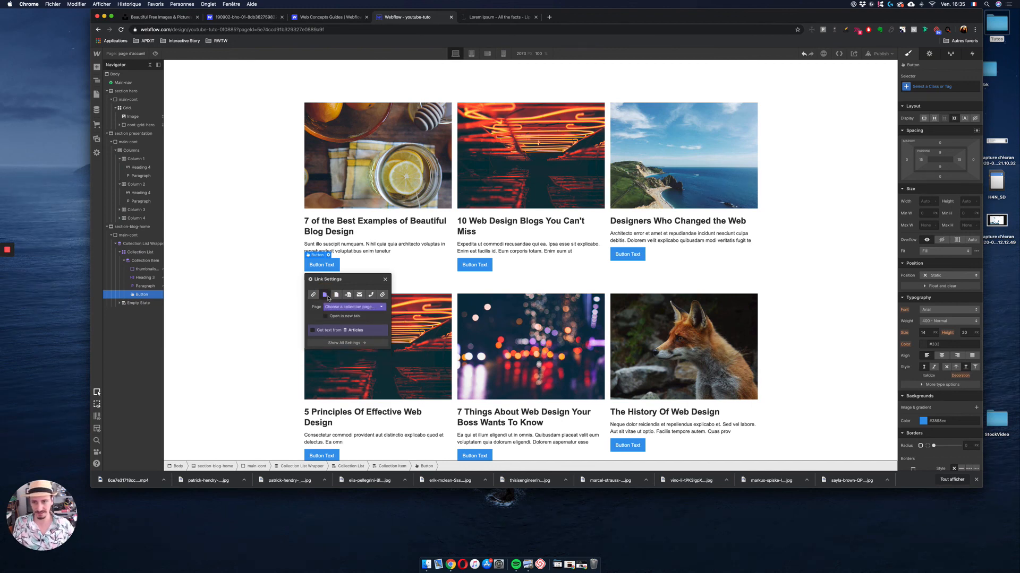
left_click(340, 307)
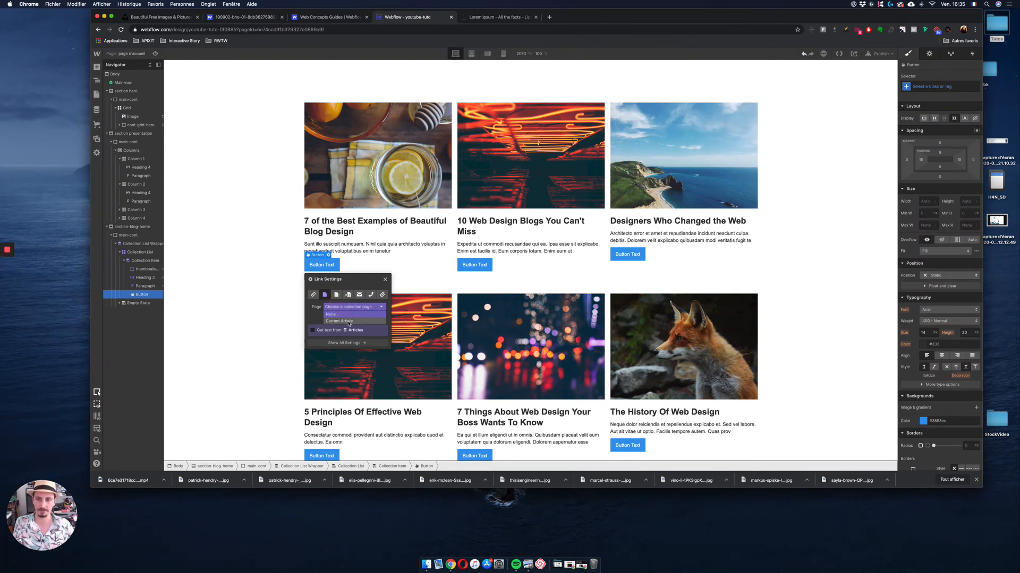
left_click(349, 322)
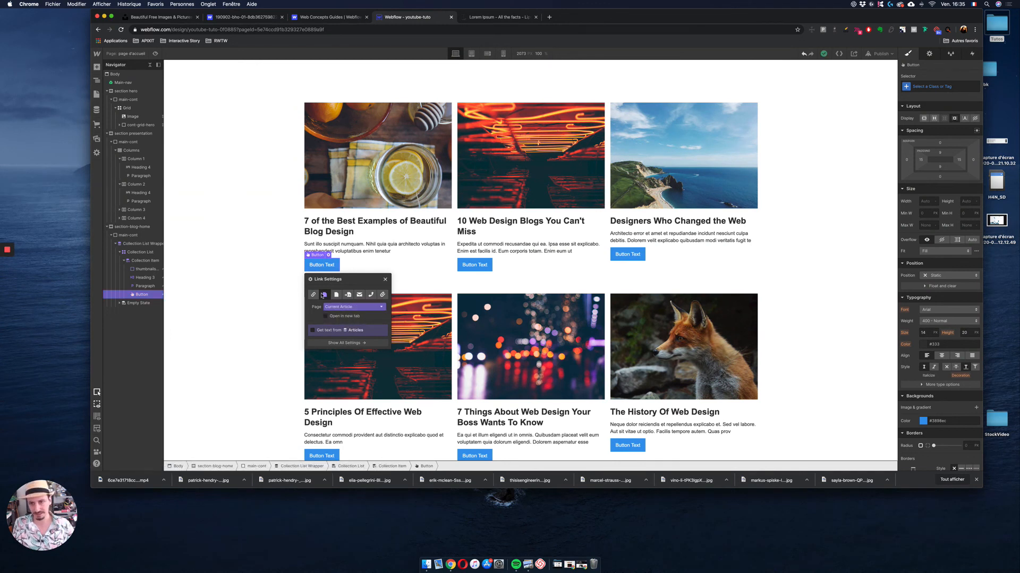
left_click(385, 279)
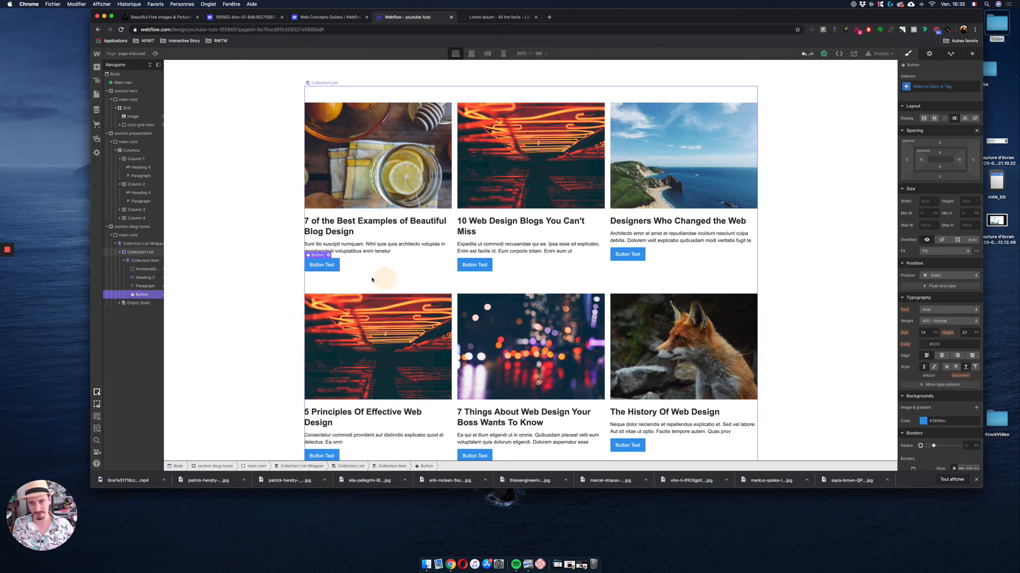
Step: Apply the existing cta class with its blue combo class to the Collection Item's button
double_click(326, 265)
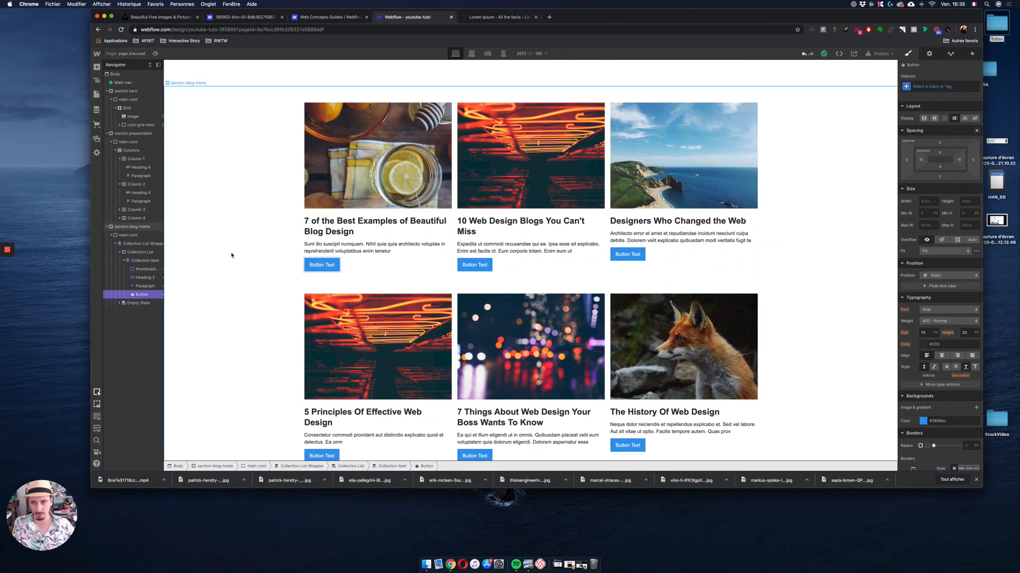
left_click(944, 85)
type("cta")
key("Return")
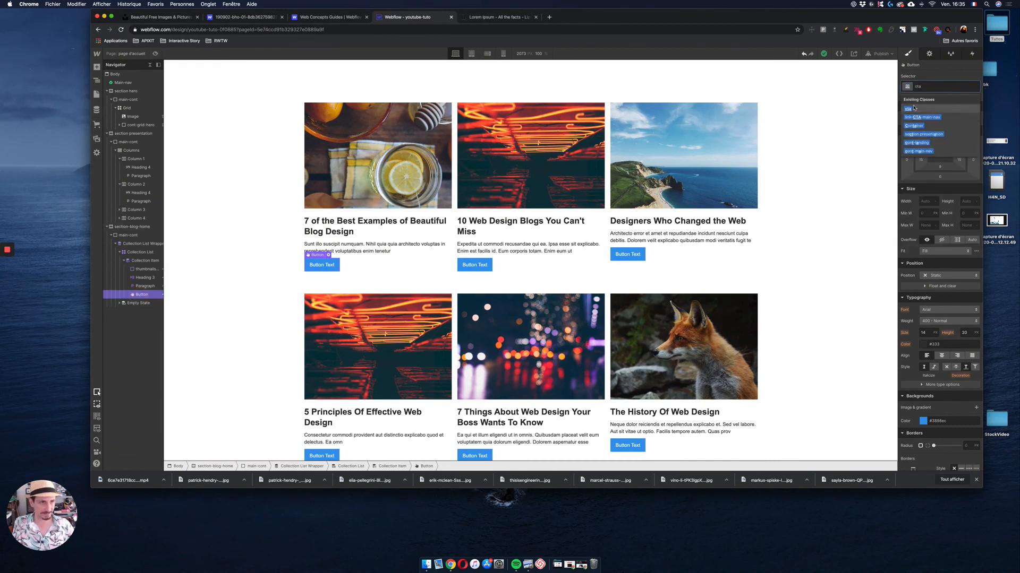
left_click(948, 86)
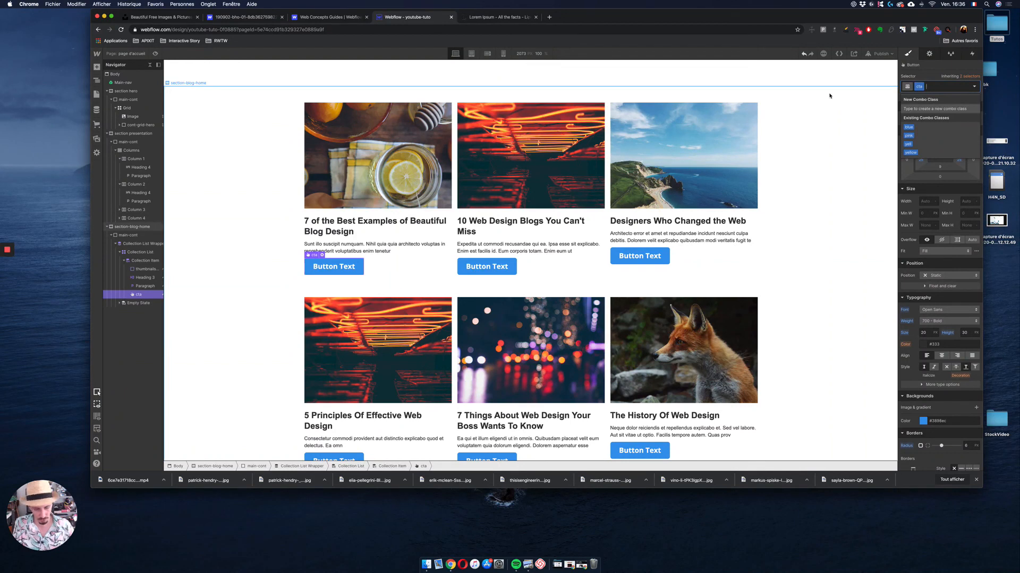
type("blue")
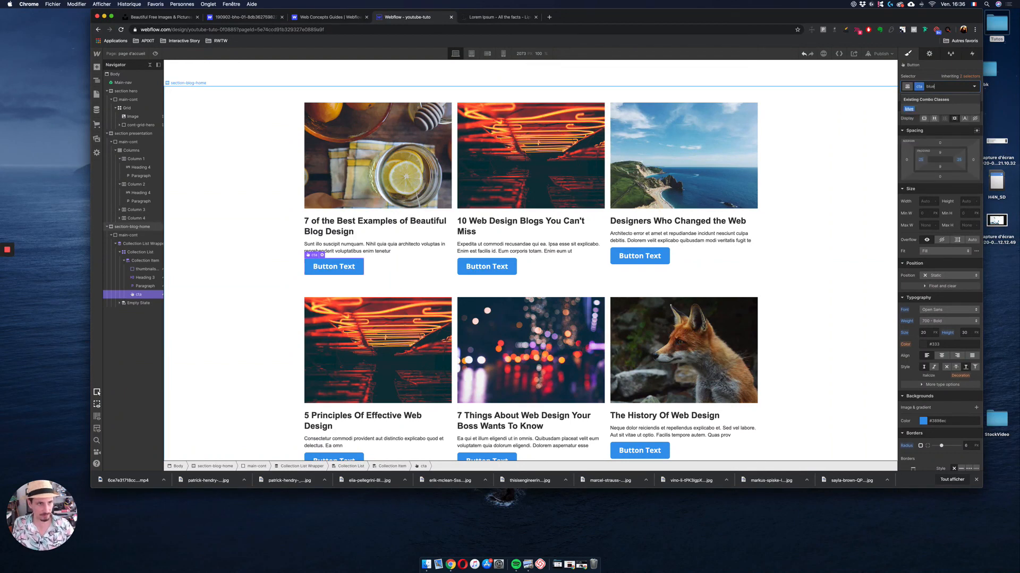
key("Return")
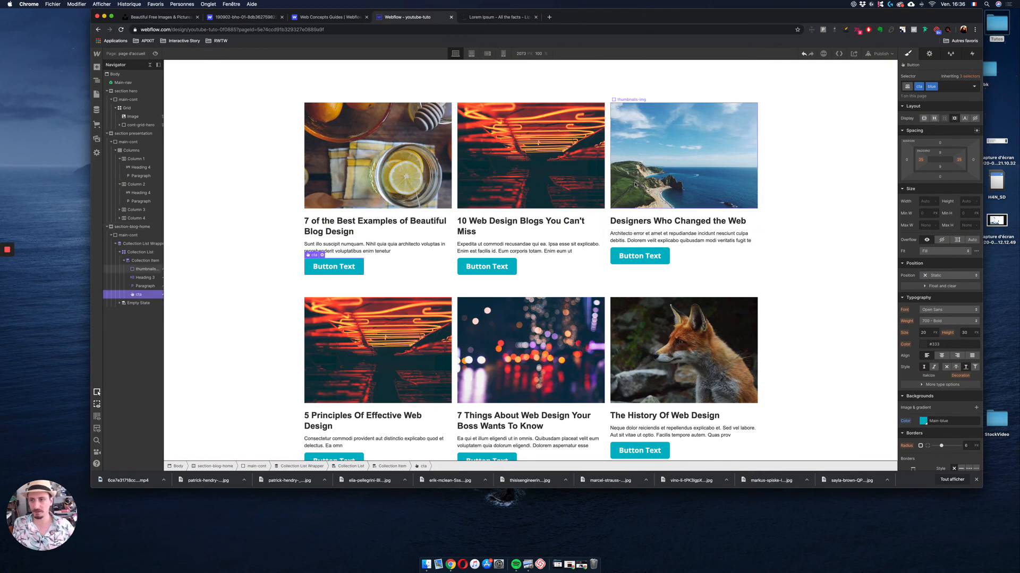
Step: Try aligning the Collection Item to the end of its grid cell vertically, and revert the alignment
left_click(145, 264)
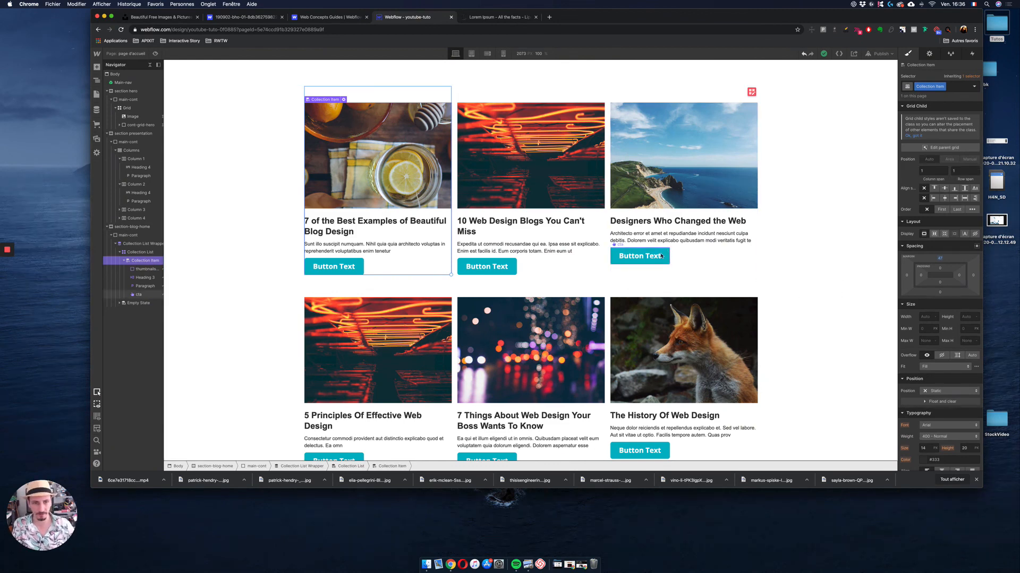
left_click(953, 188)
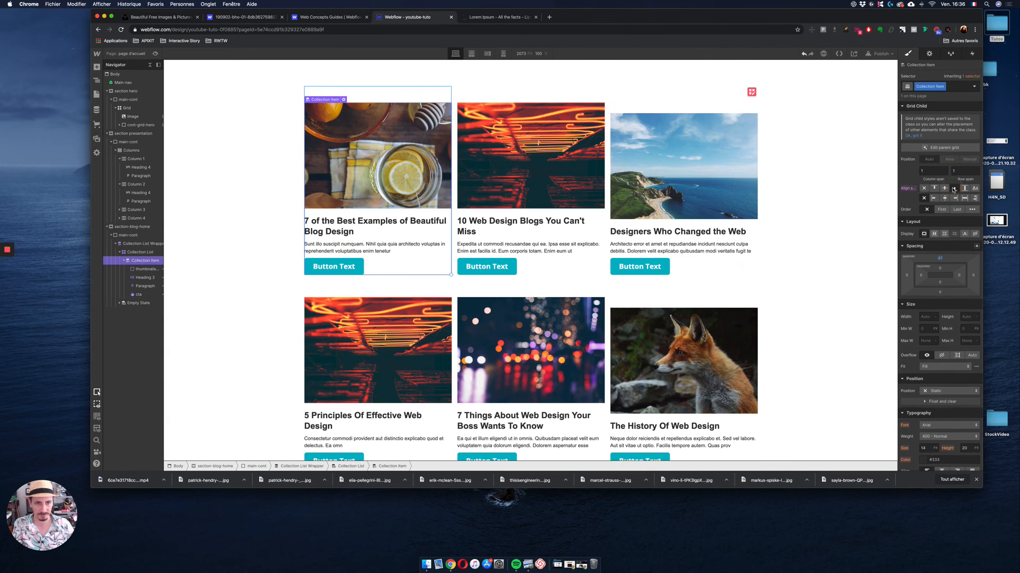
left_click(954, 188)
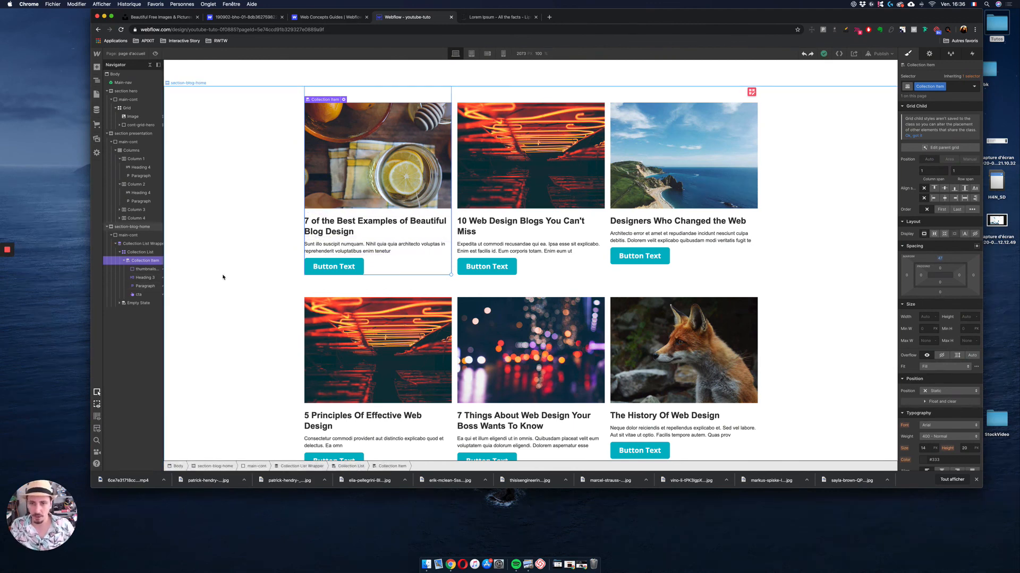
Step: Preview the page and test the article link with the button under The History Of Web Design
left_click(155, 54)
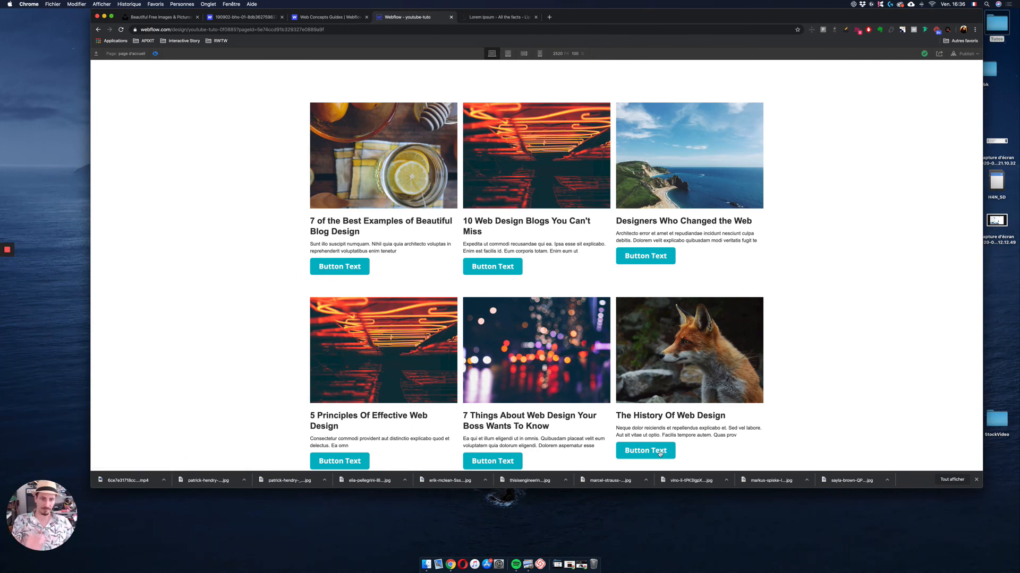
left_click(661, 452)
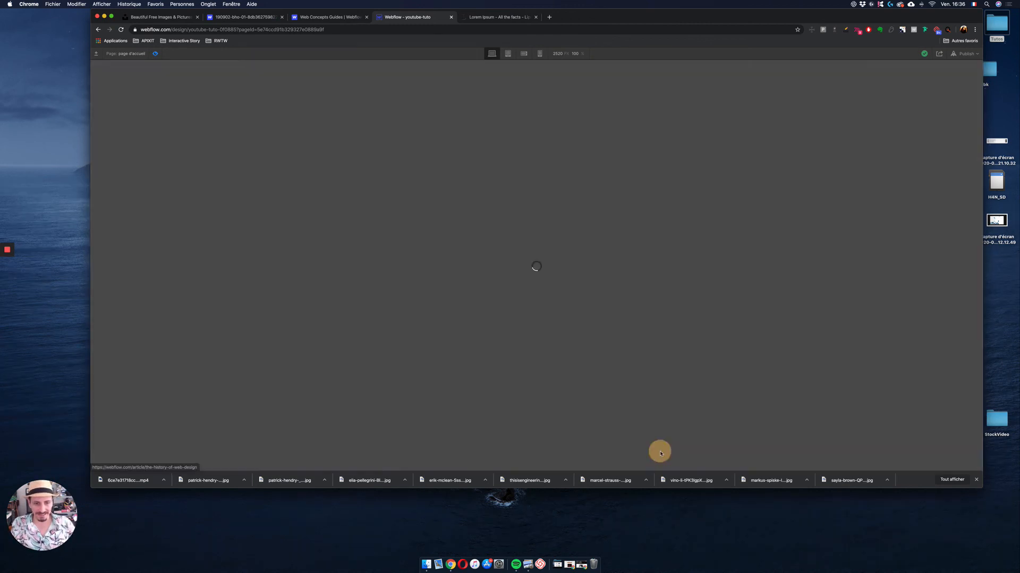